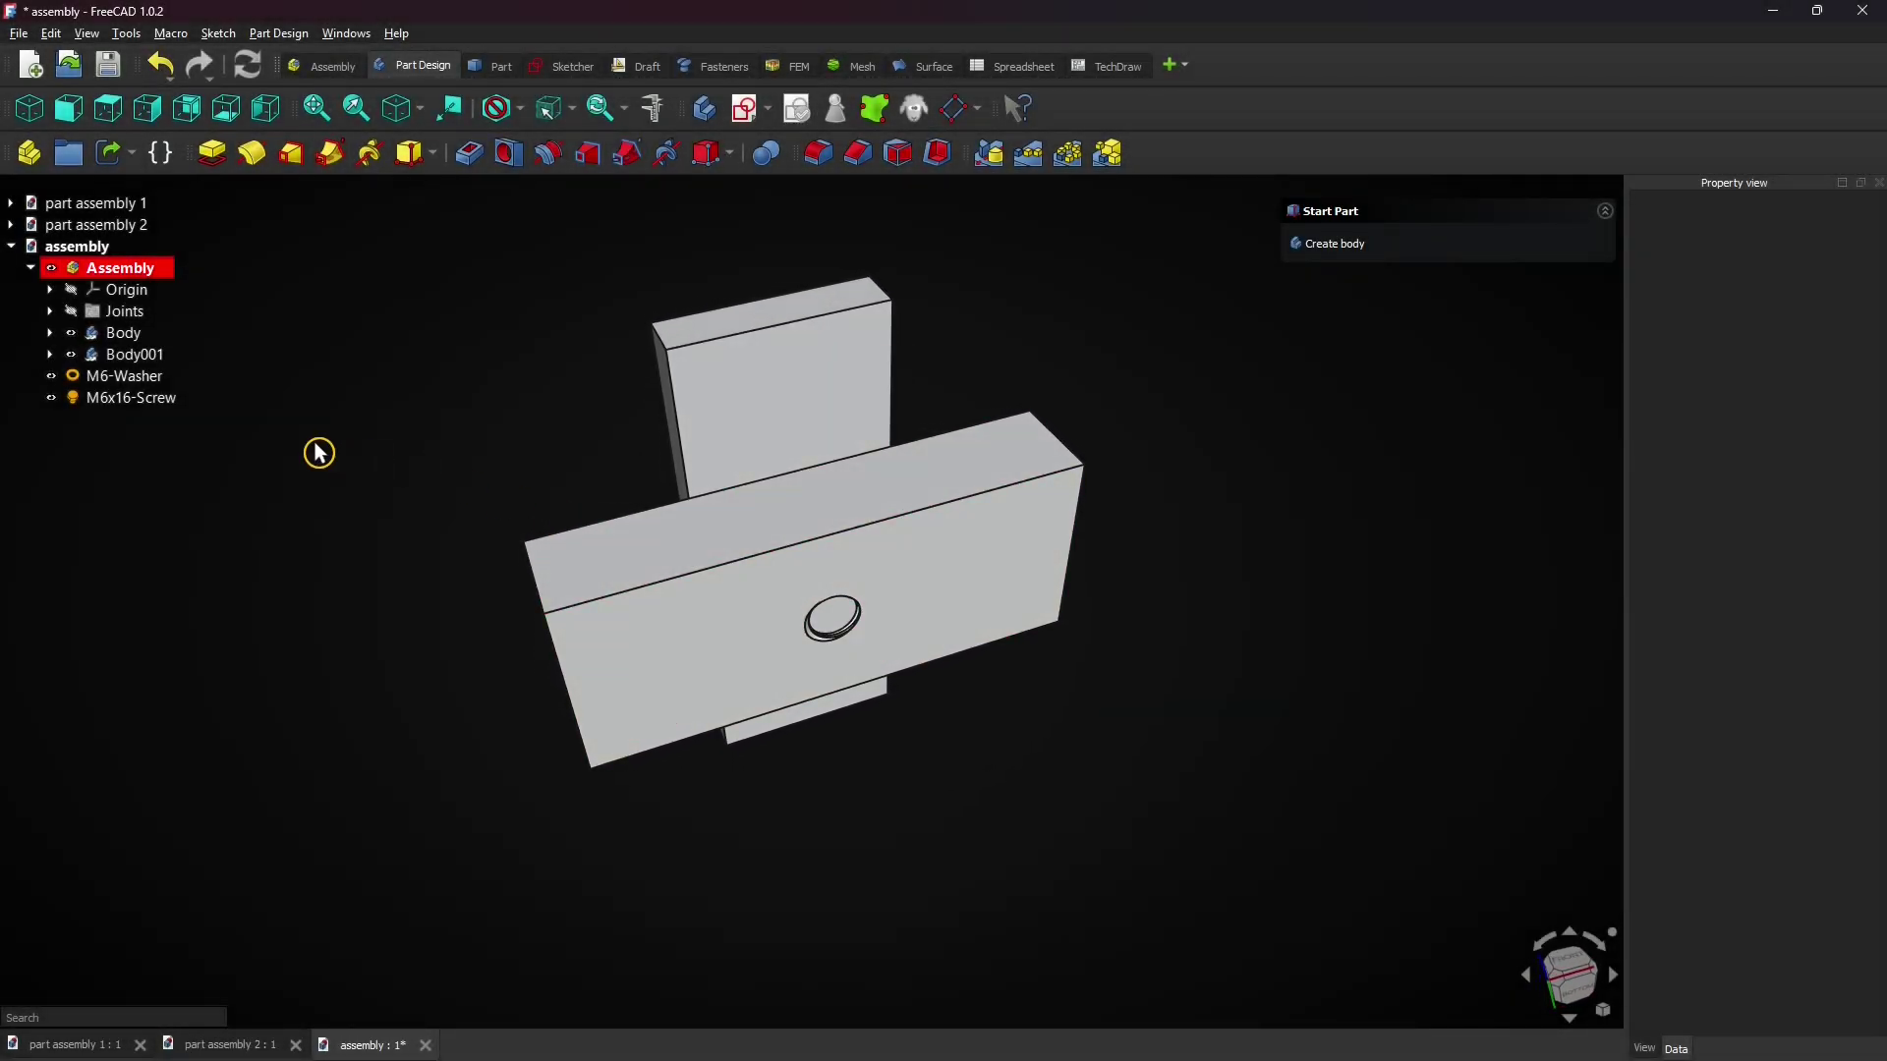
Step: Review the M6x16 screw and M6 washer properties, then orbit to look down on the washer
left_click(74, 401)
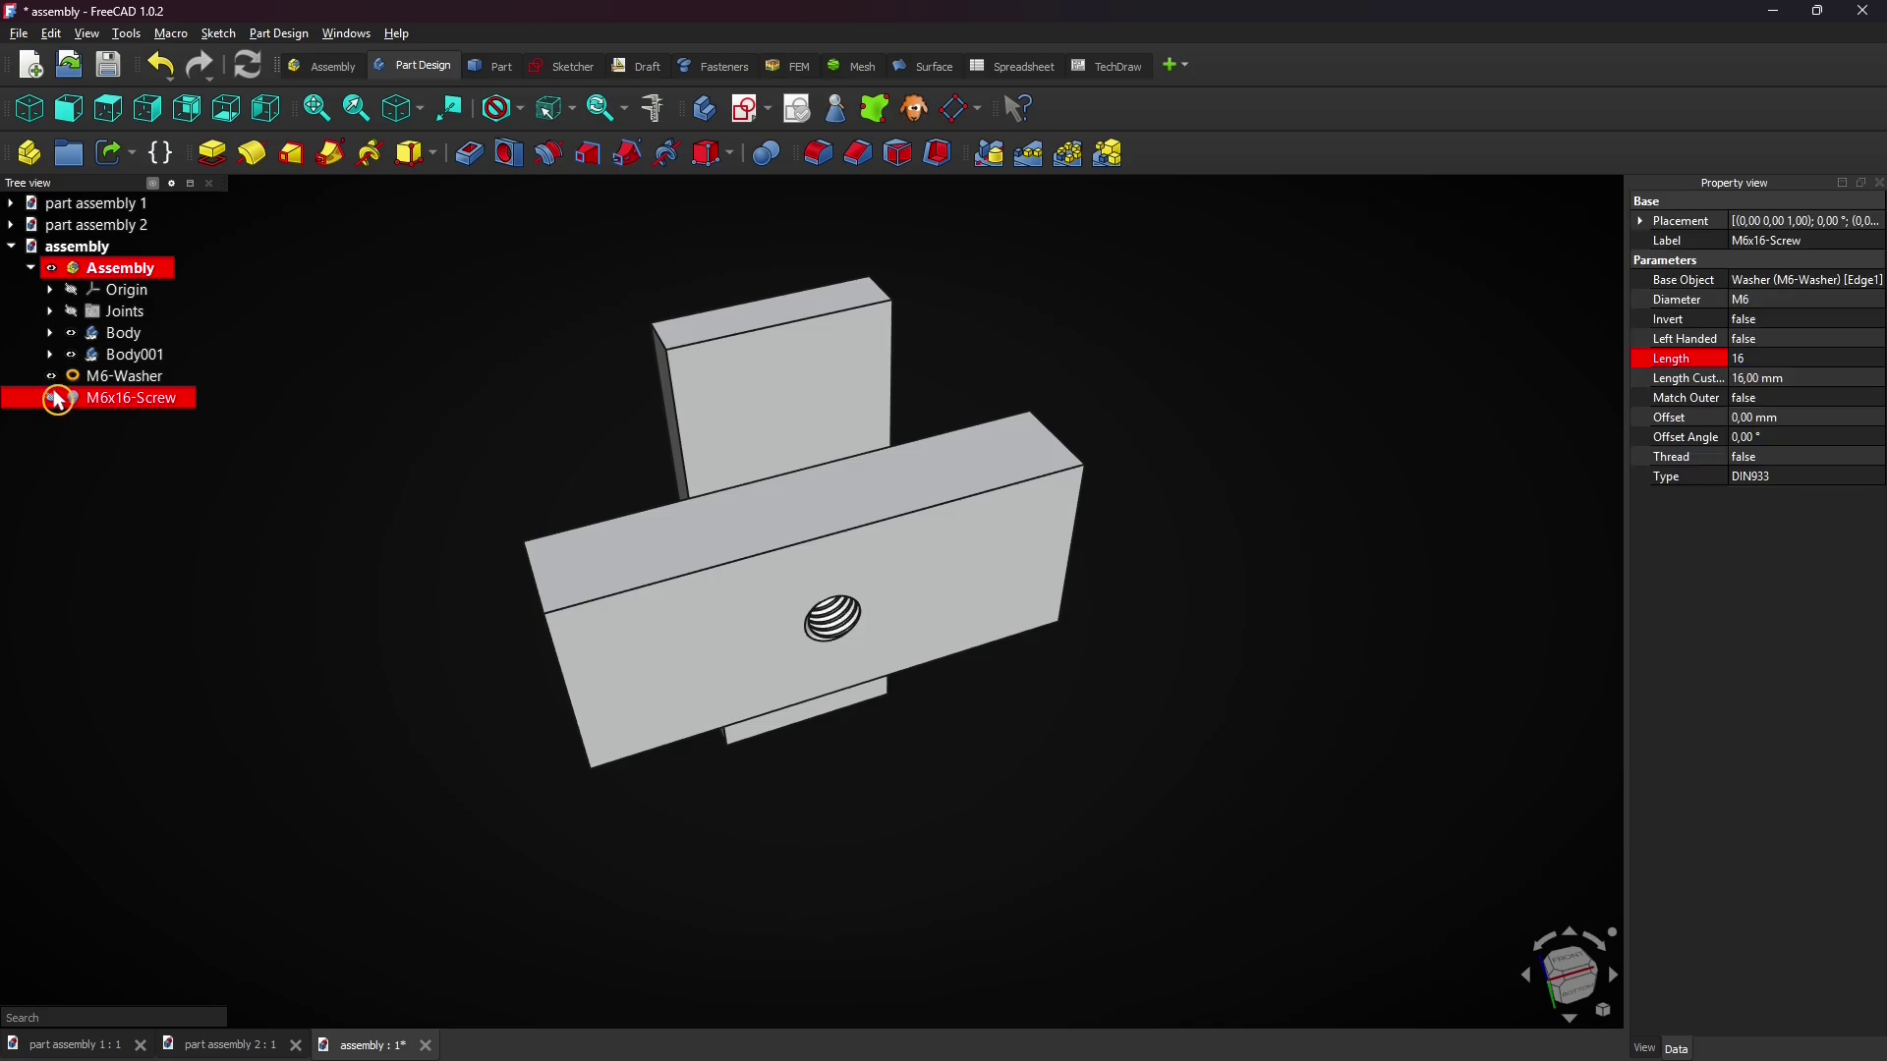
left_click(59, 386)
middle_click_drag(450, 332, 806, 582)
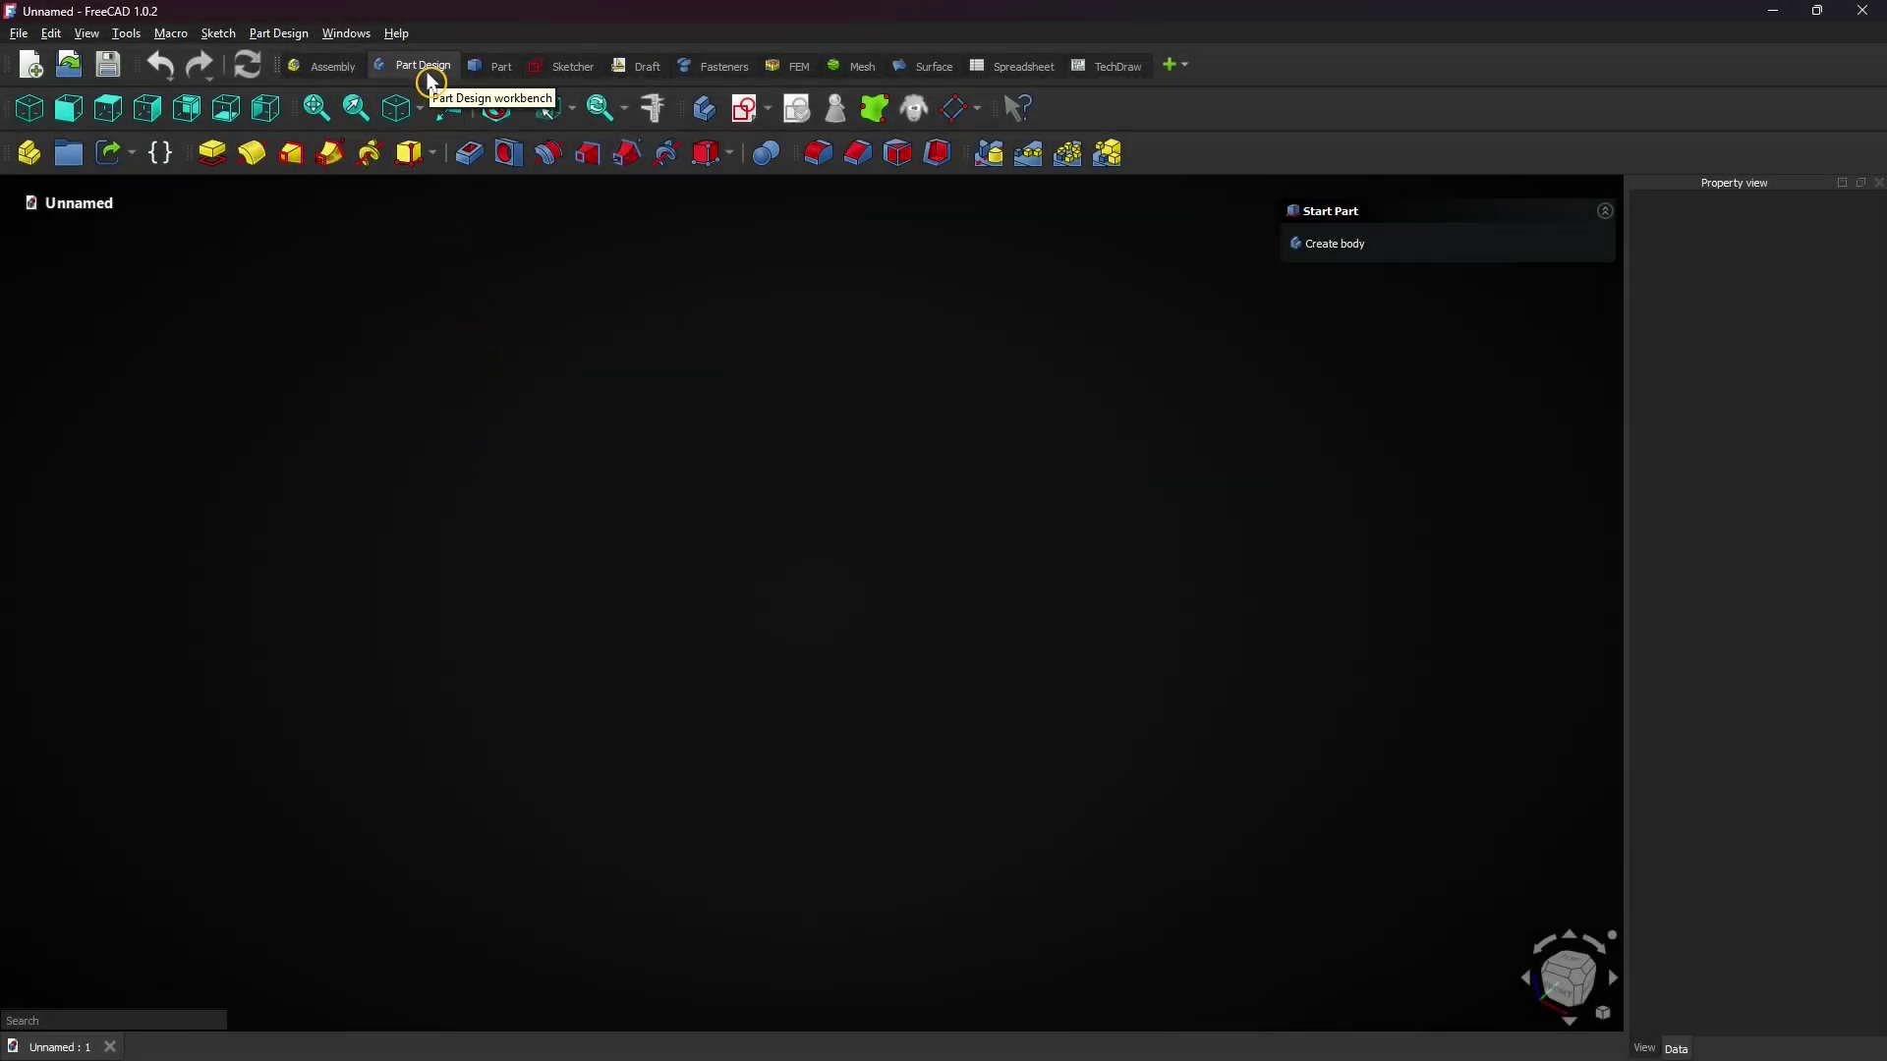
Step: Sketch a 50 × 20 mm rectangle centred on the XY-plane origin and pad it
left_click(744, 121)
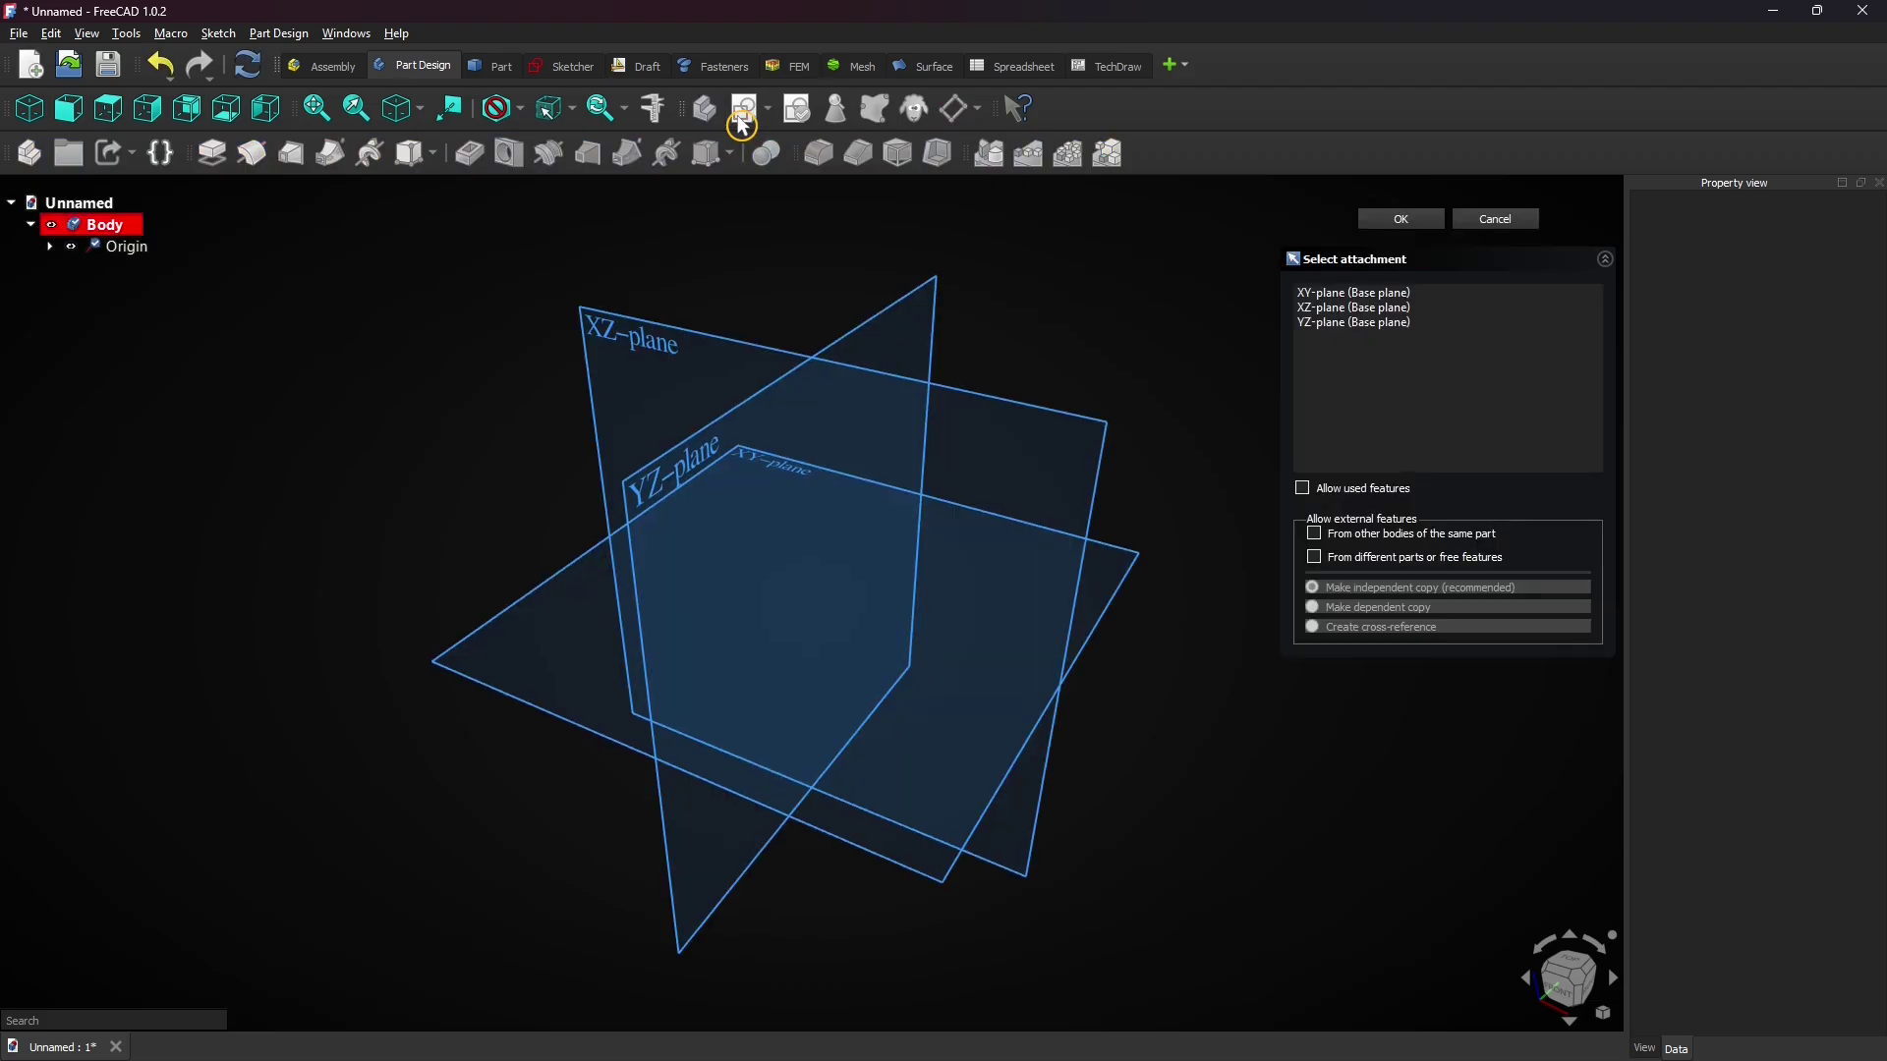
left_click(522, 611)
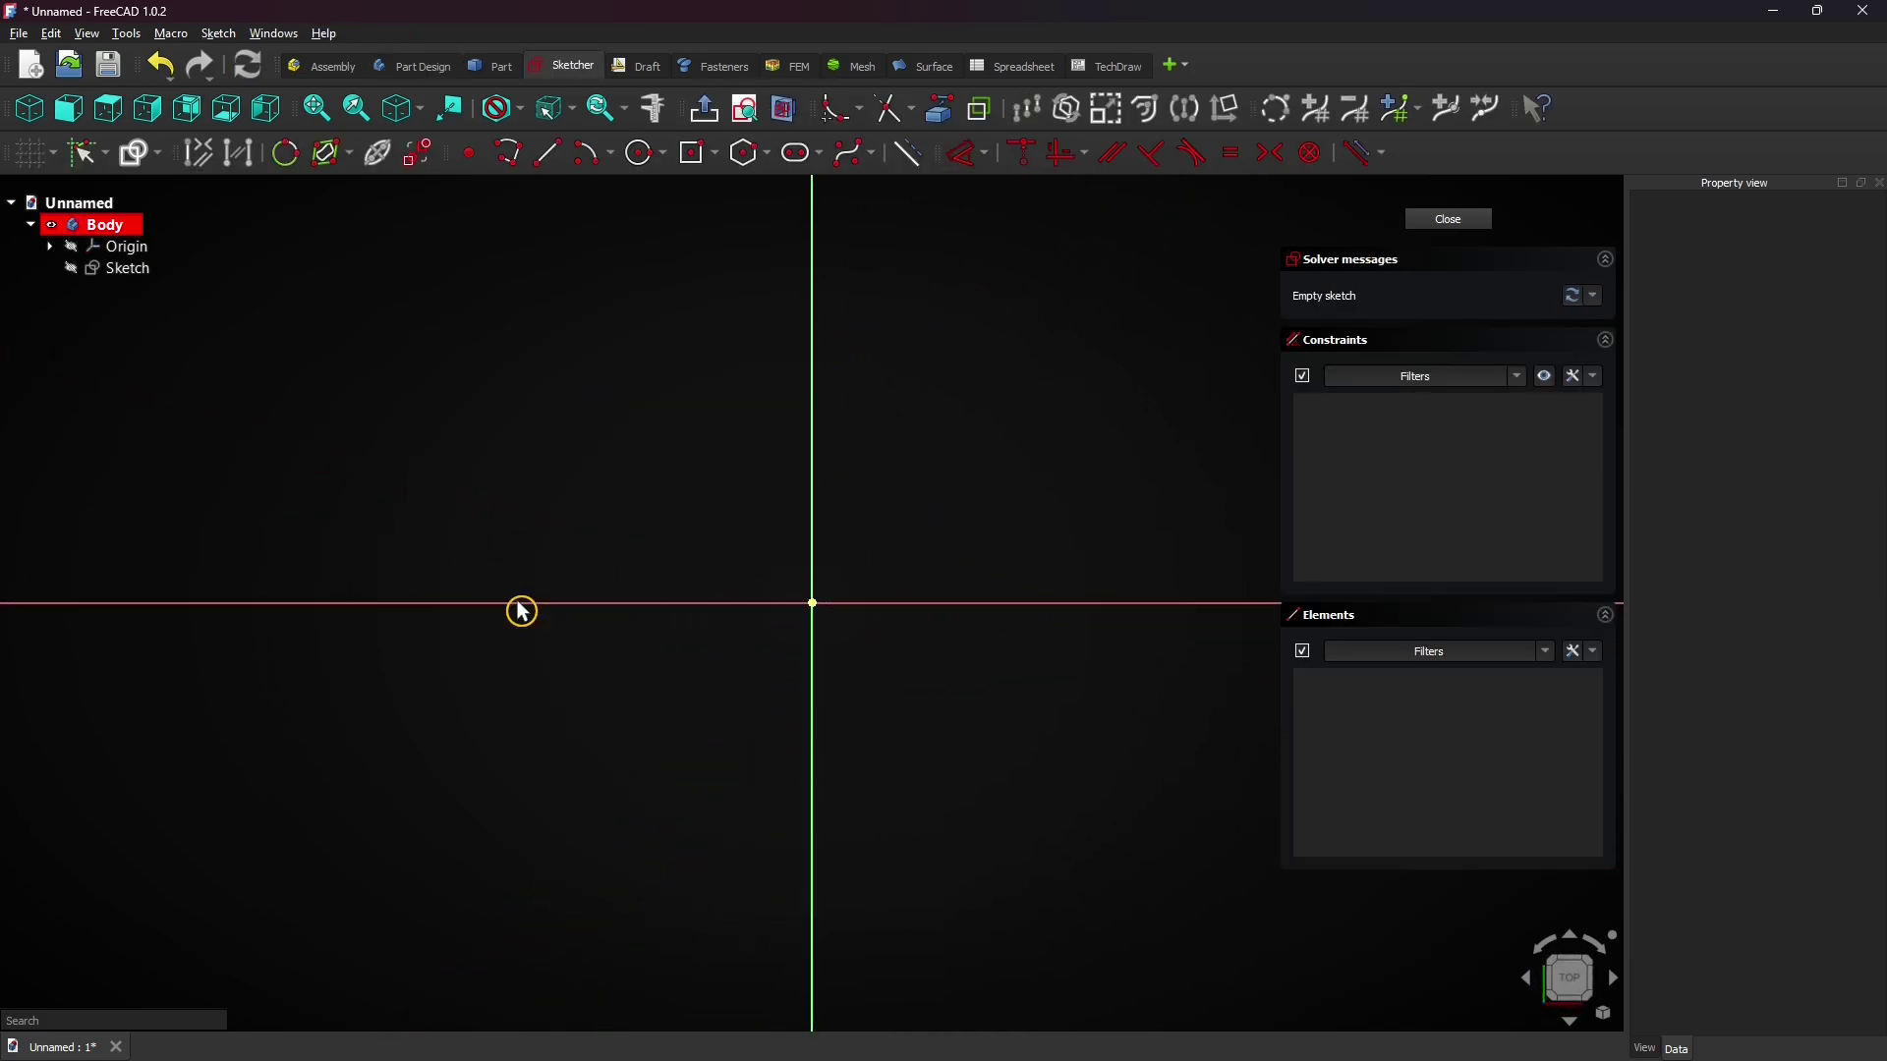
left_click(716, 155)
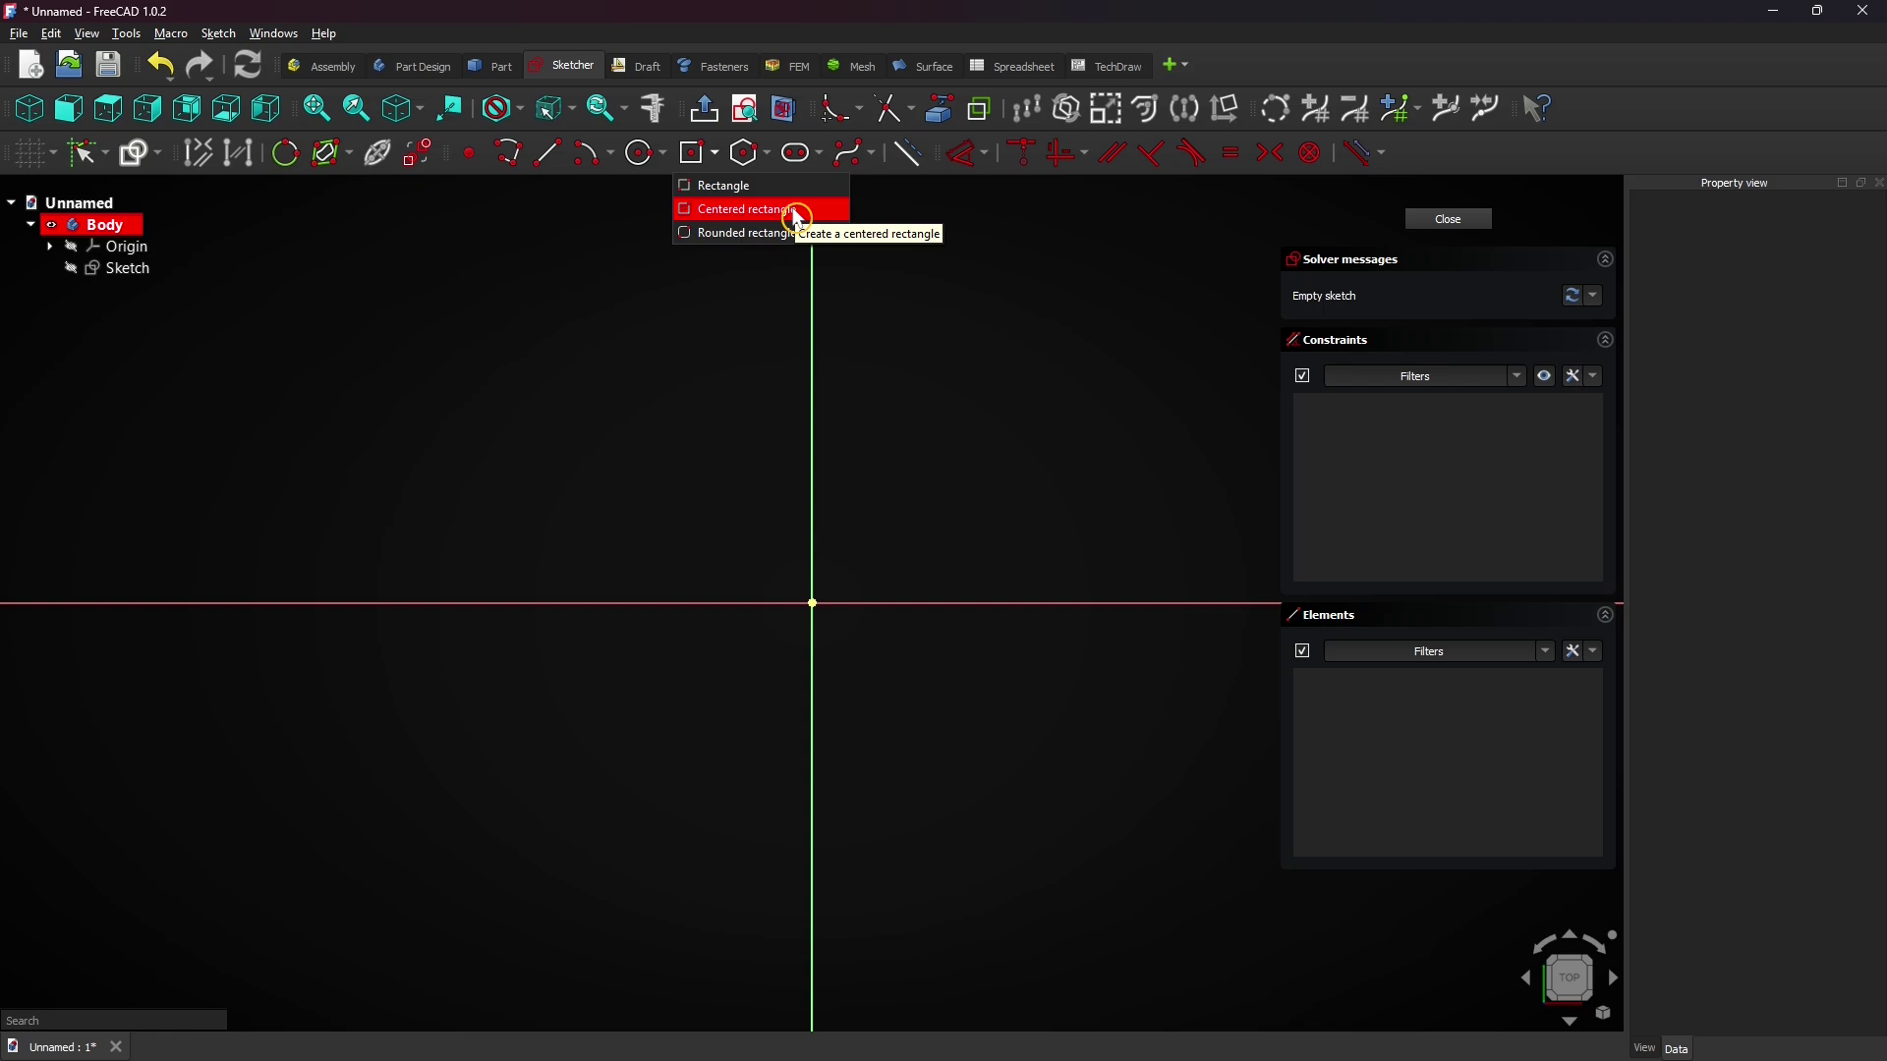
left_click(798, 210)
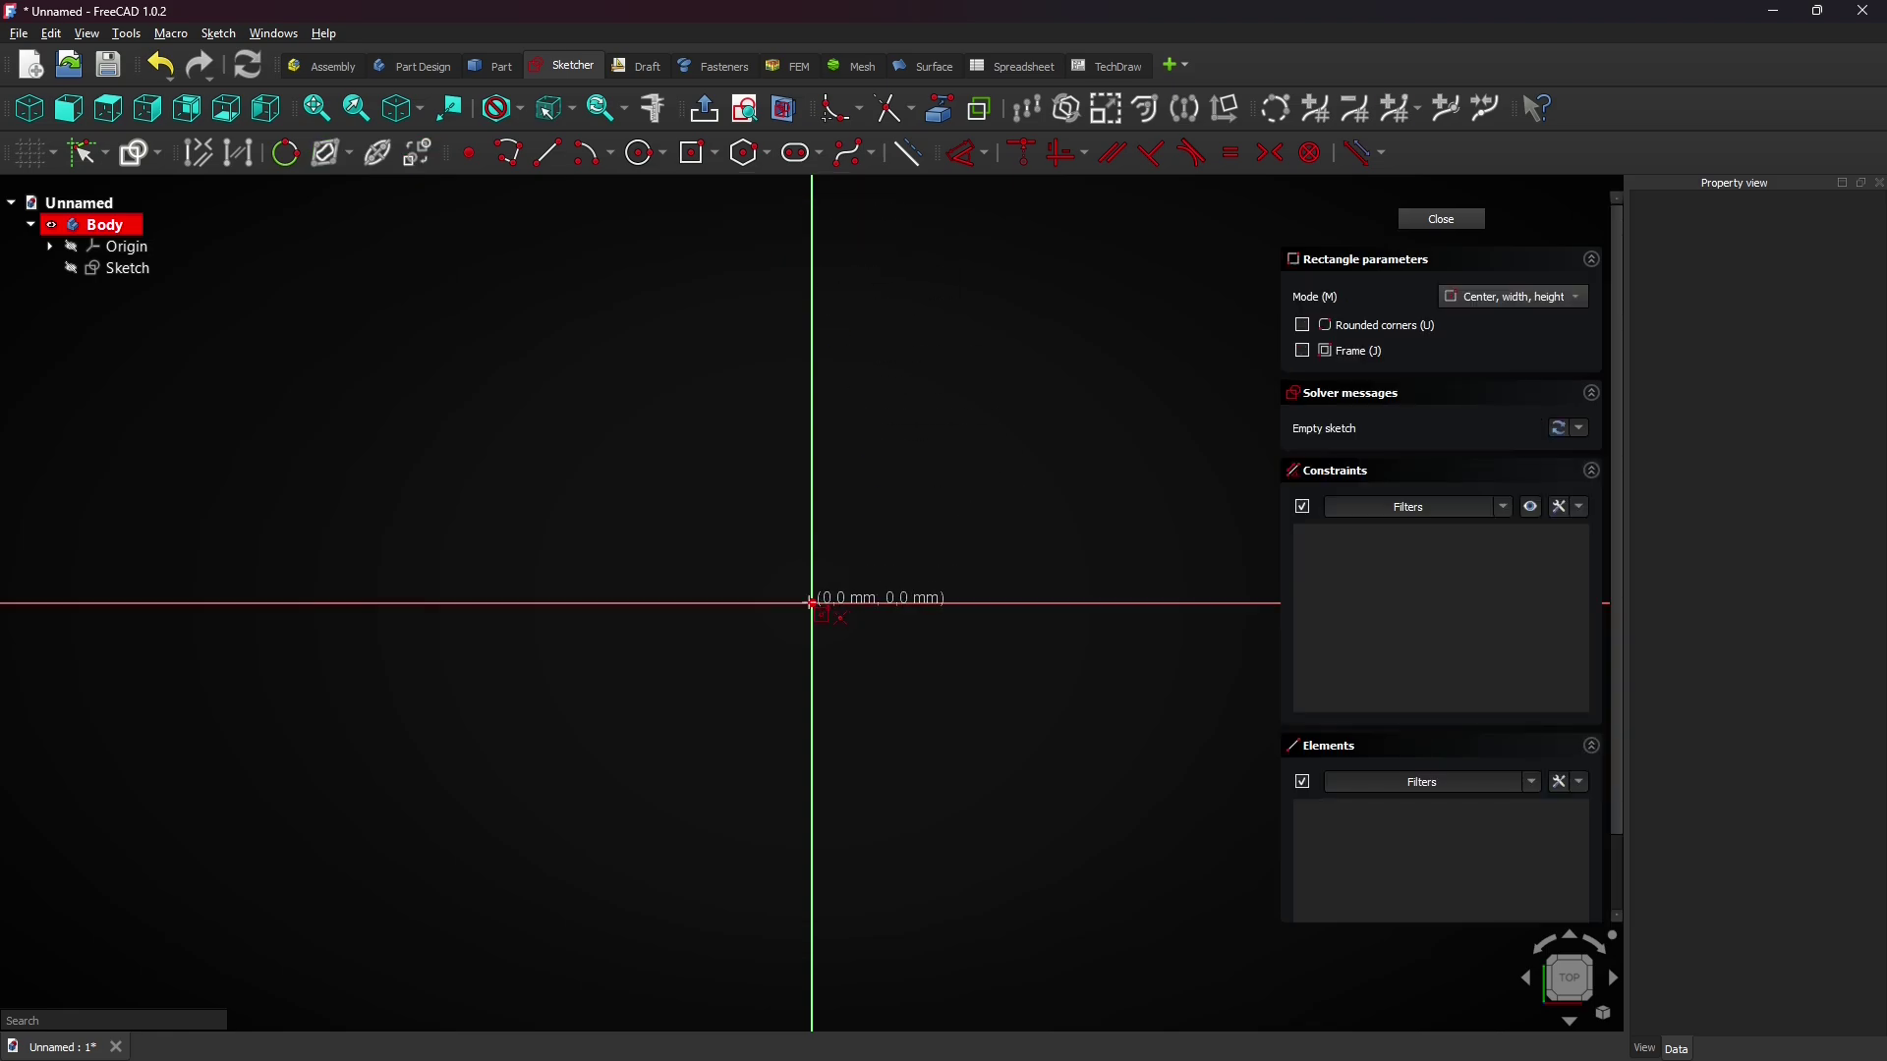
left_click(813, 604)
type("50")
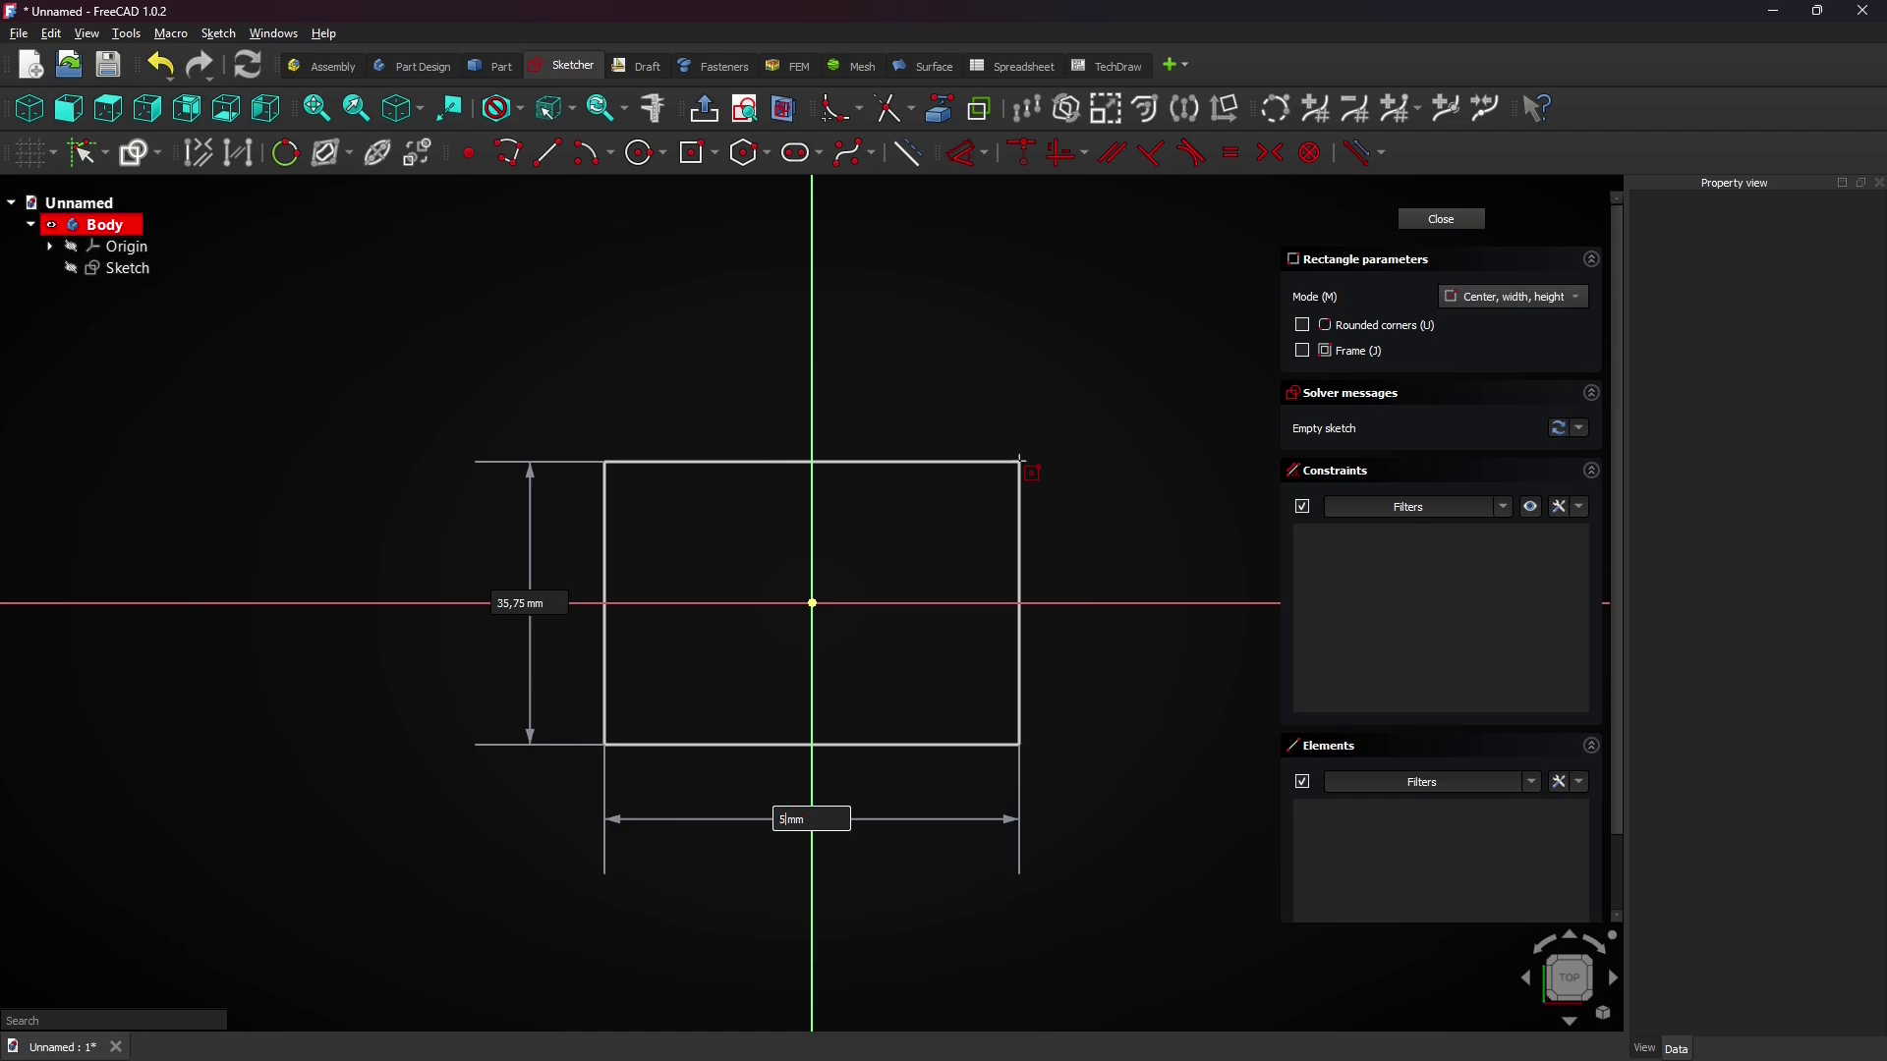
key("Tab")
type("2")
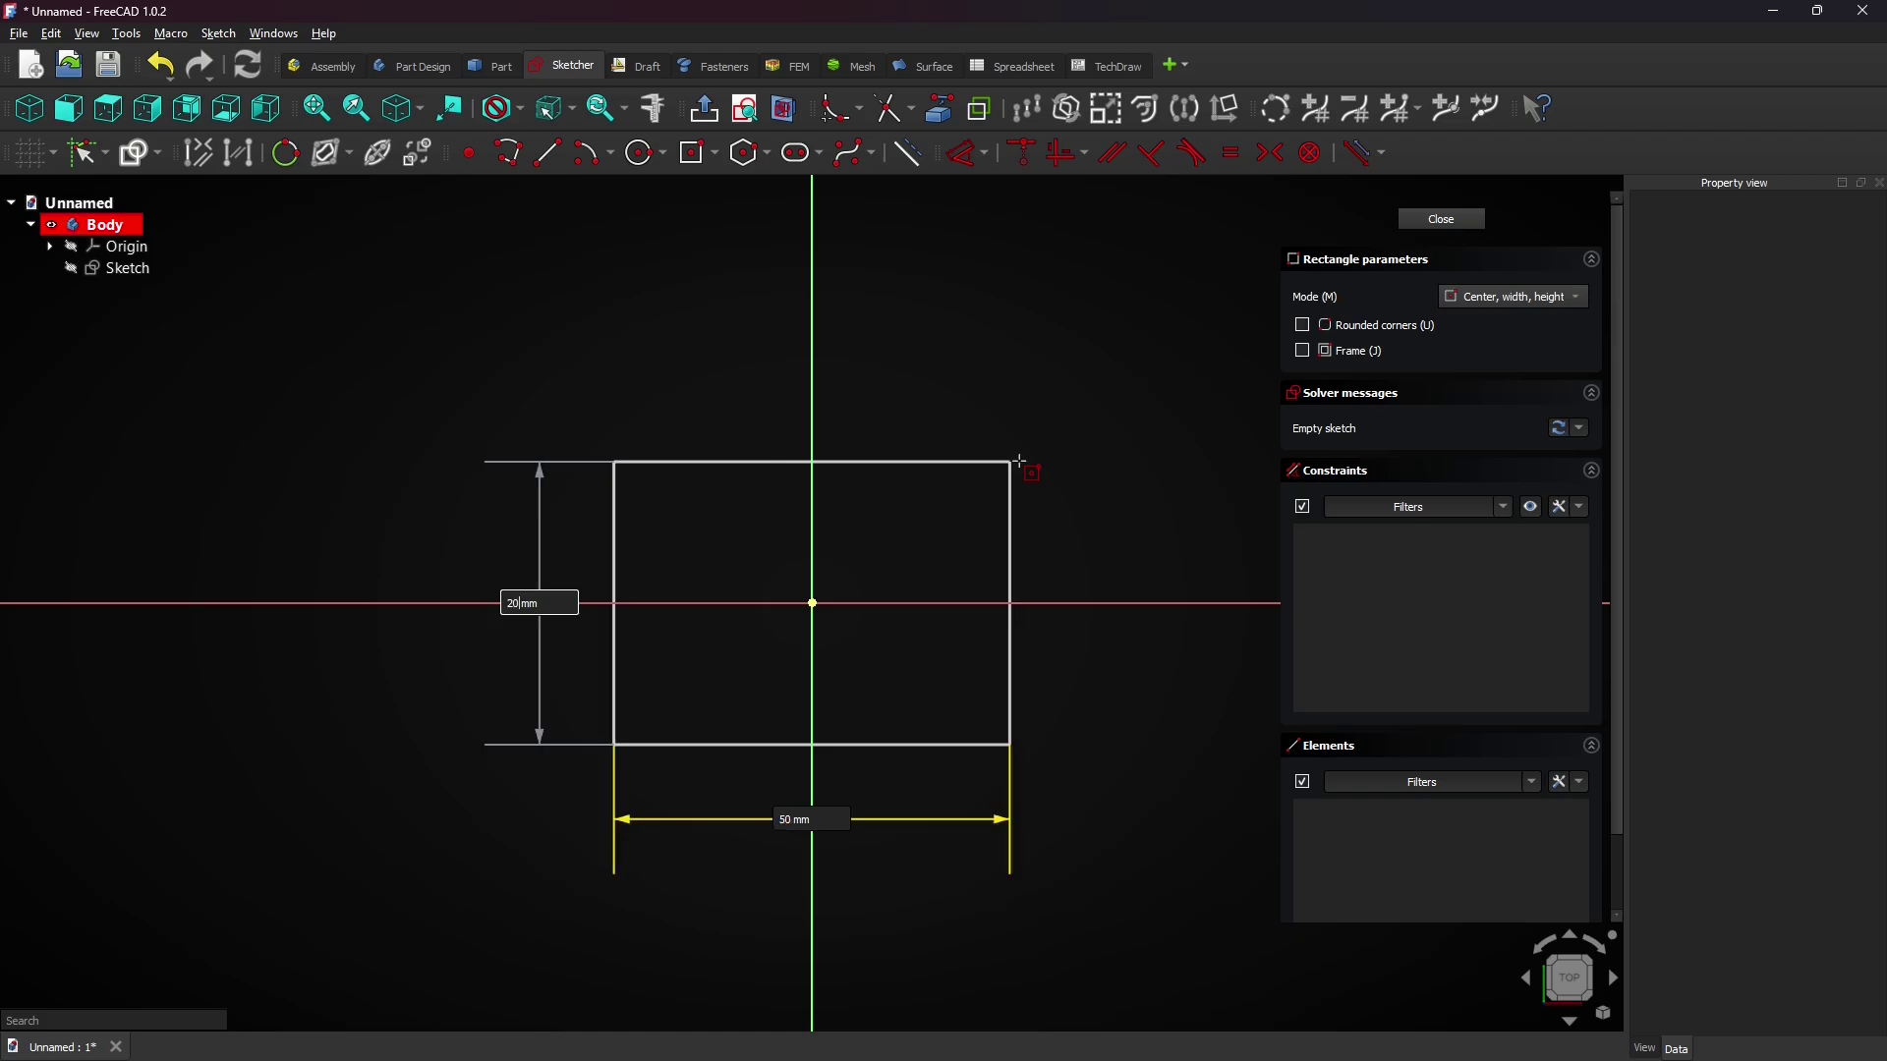
key("Return")
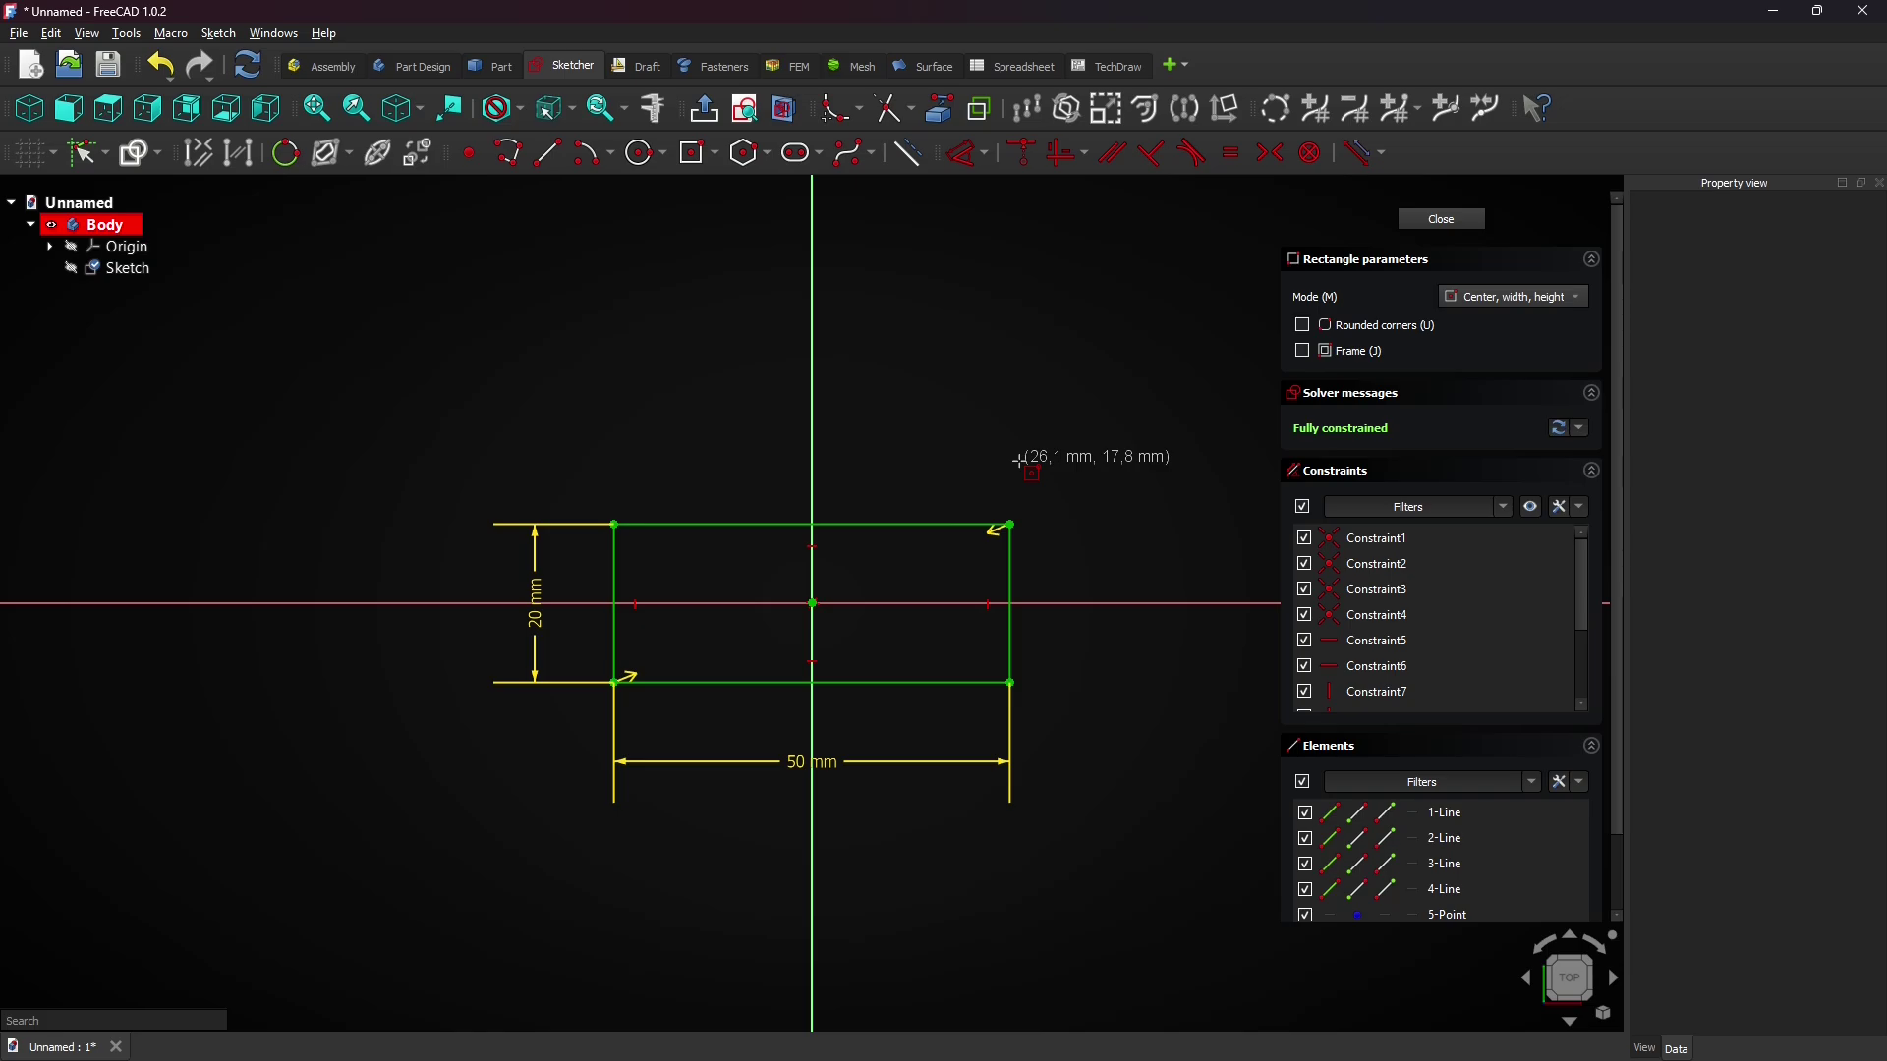
left_click(1439, 222)
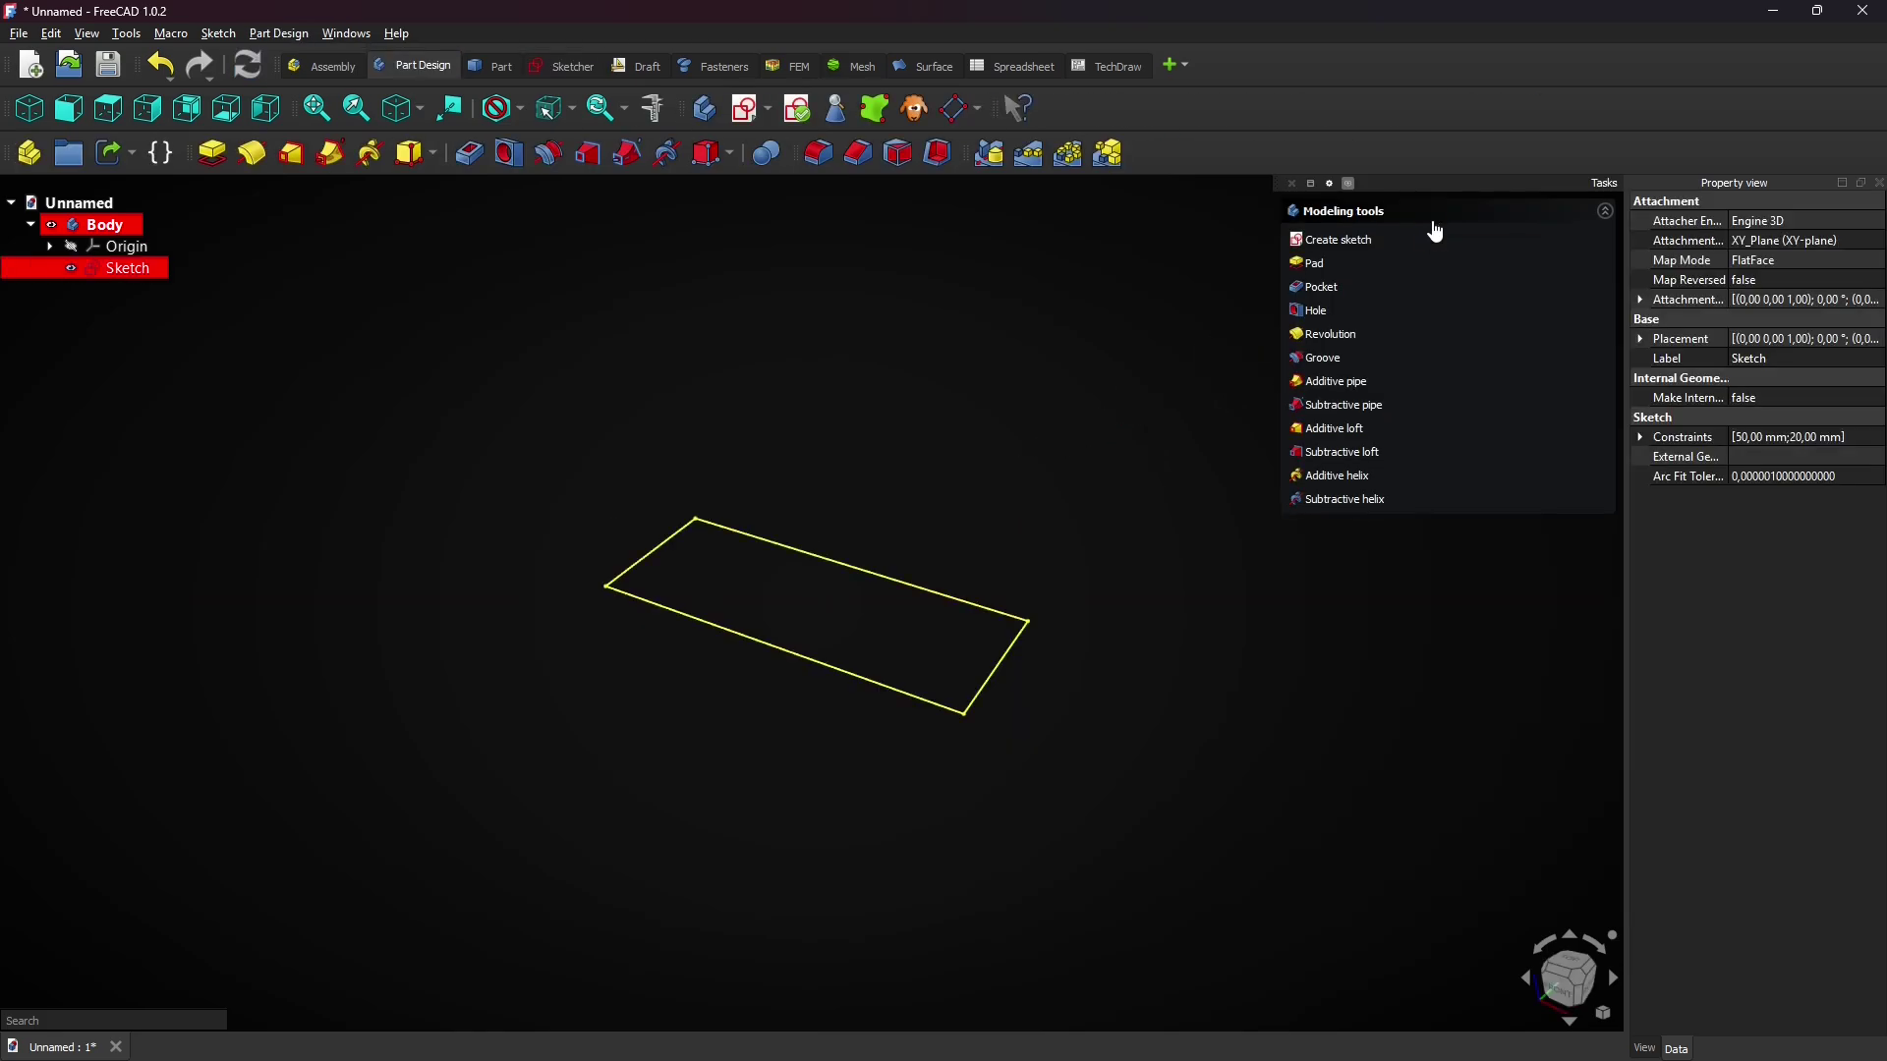
left_click(1326, 274)
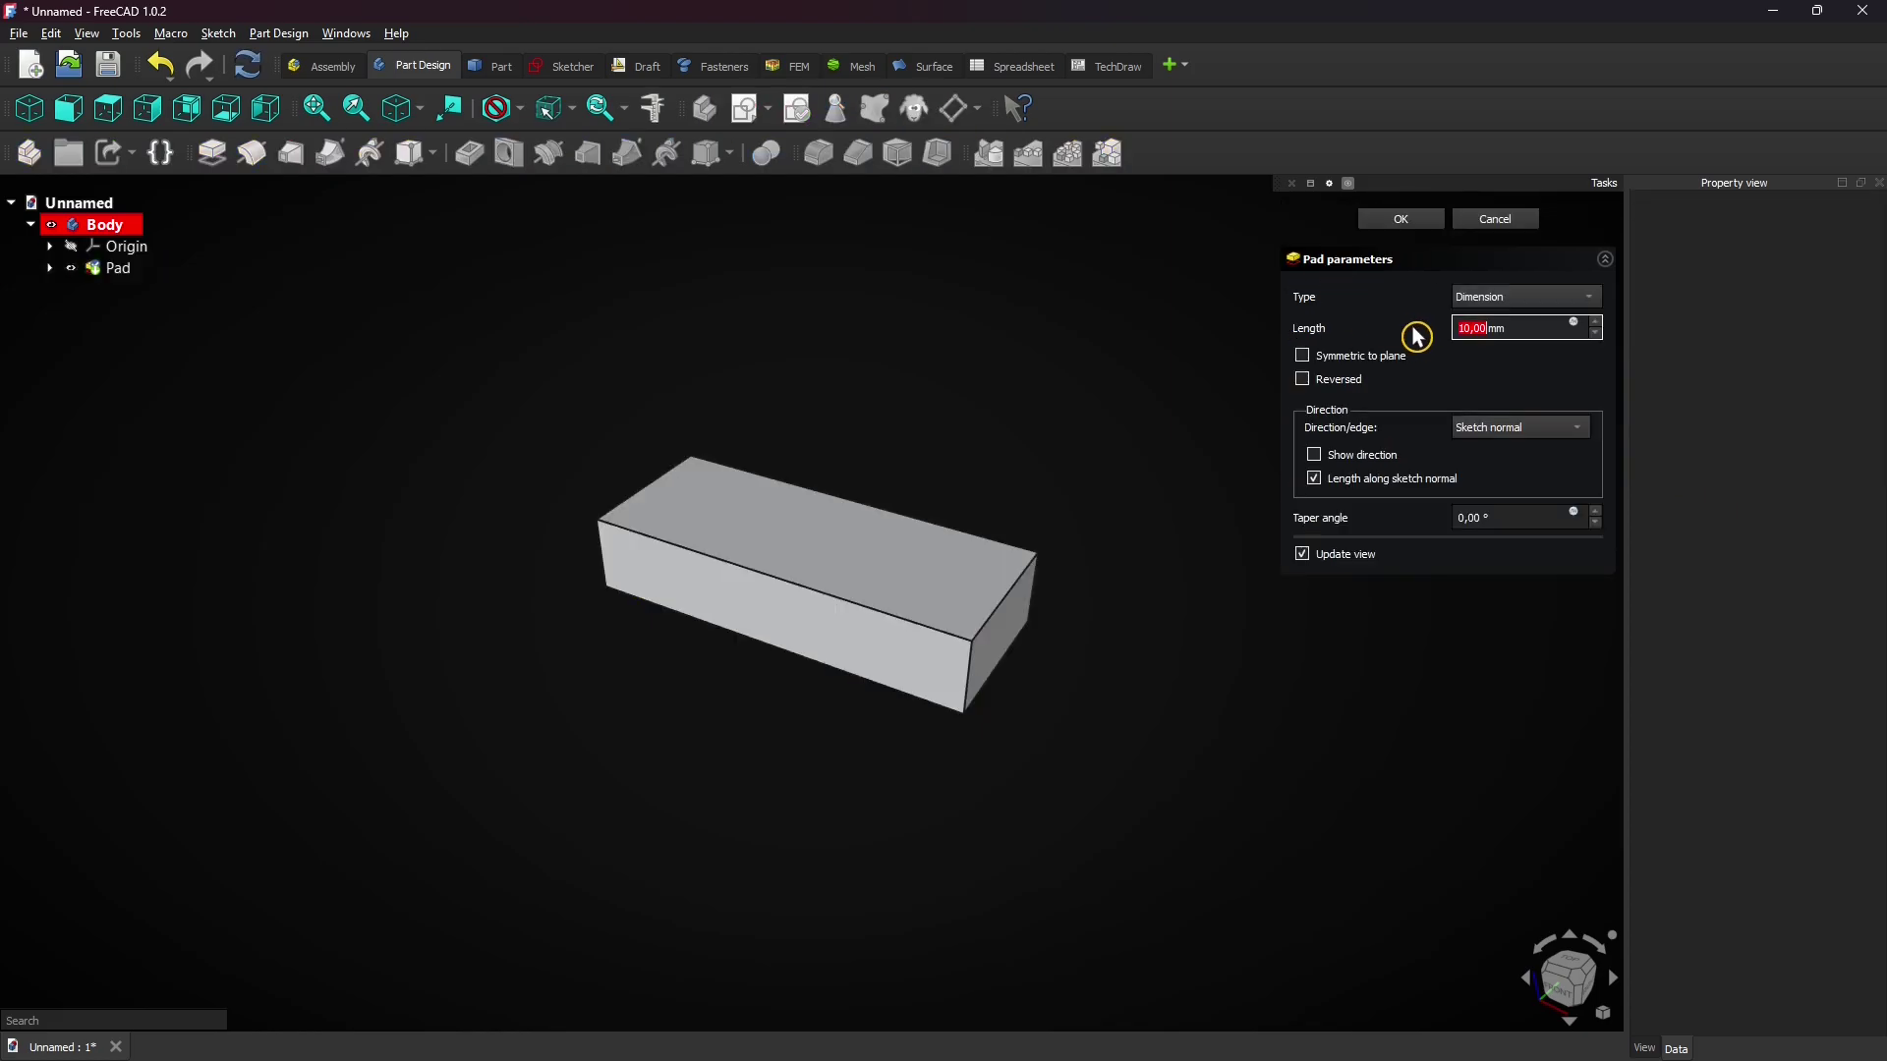
Step: Accept the 10 mm pad, then sketch a circle centred on the origin on the top face
left_click(1397, 229)
left_click(853, 546)
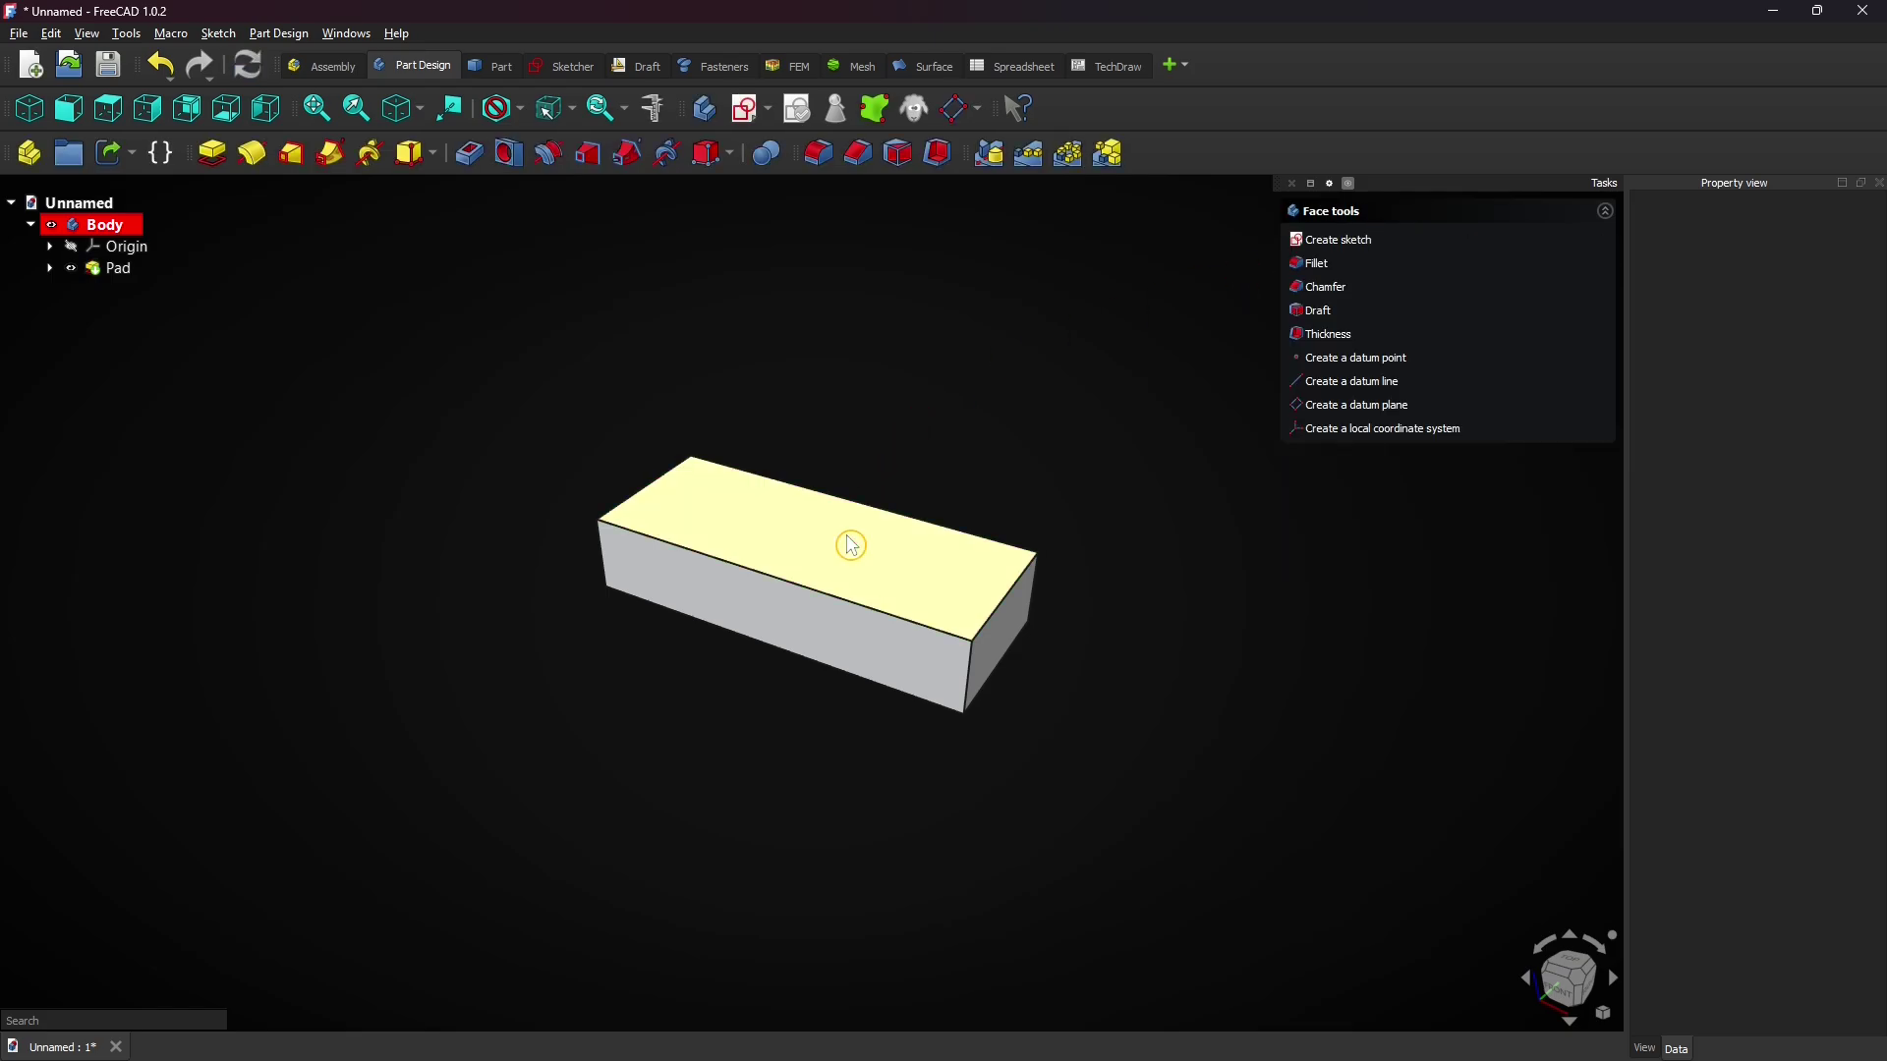
left_click(1318, 248)
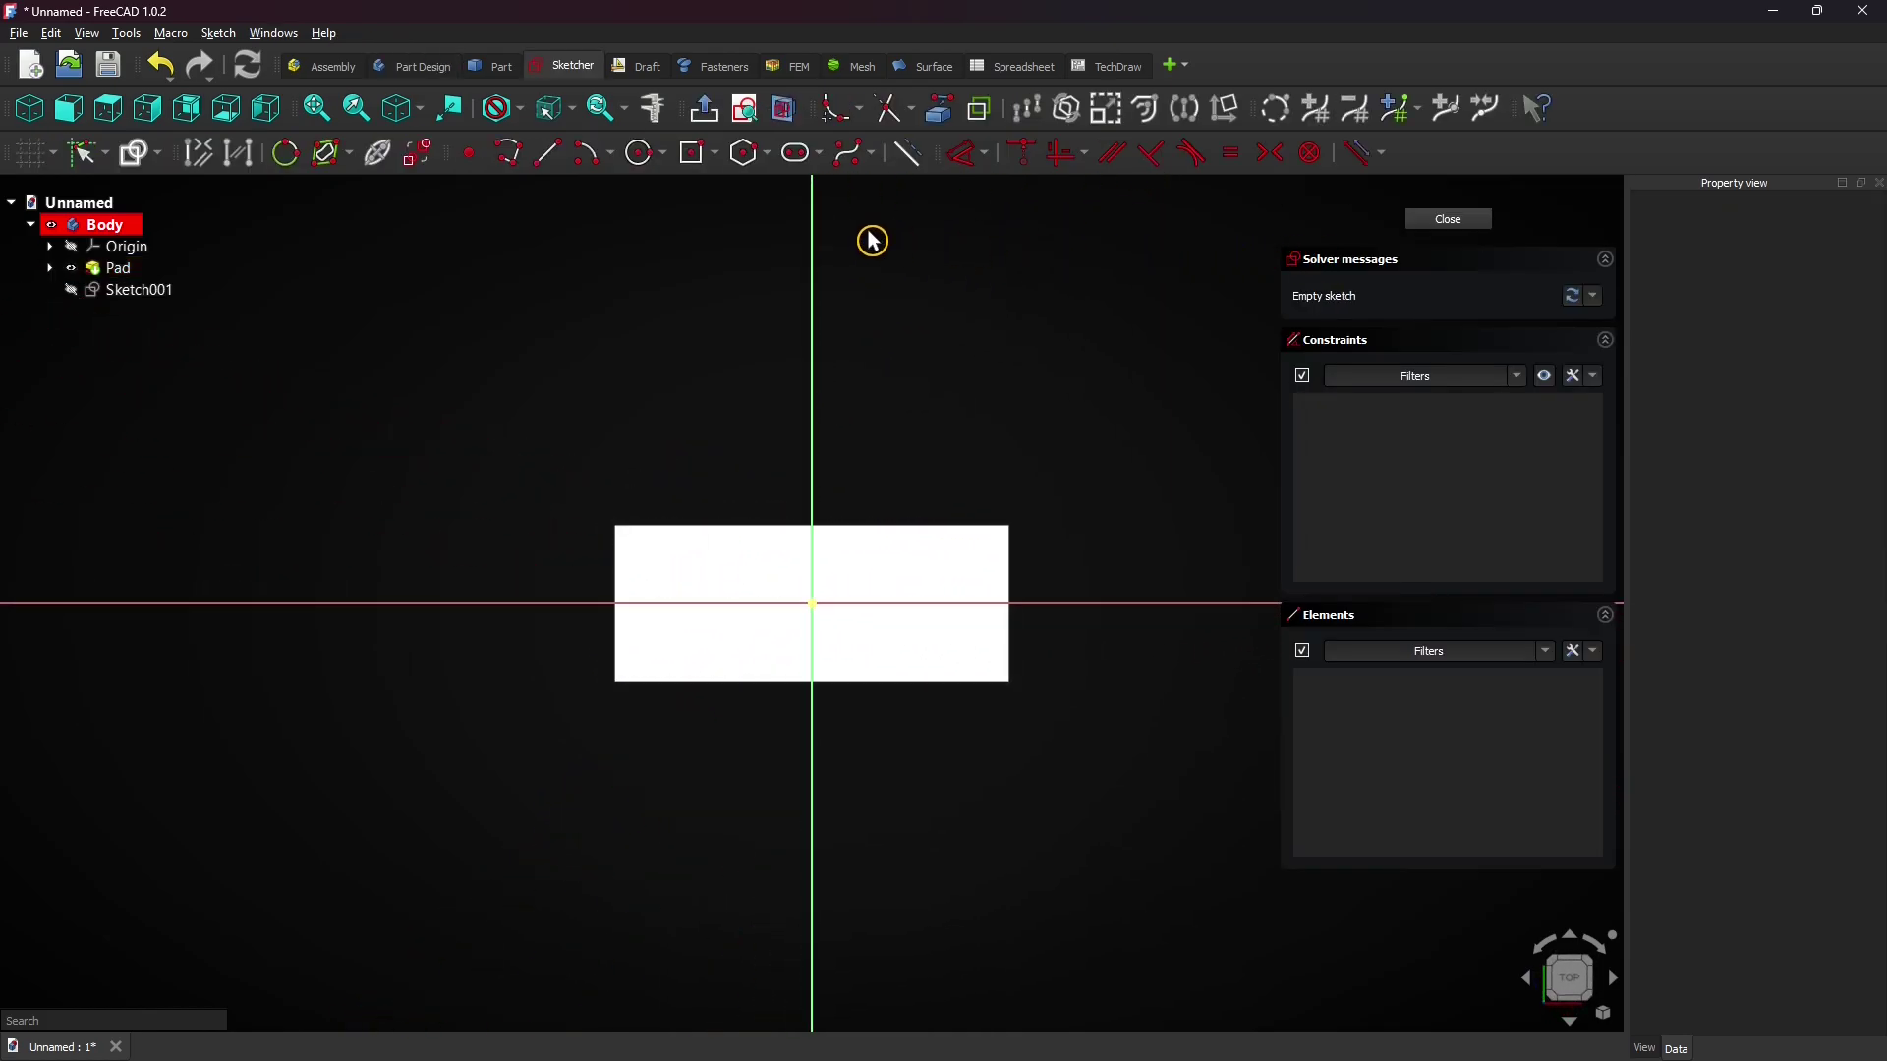
left_click(637, 169)
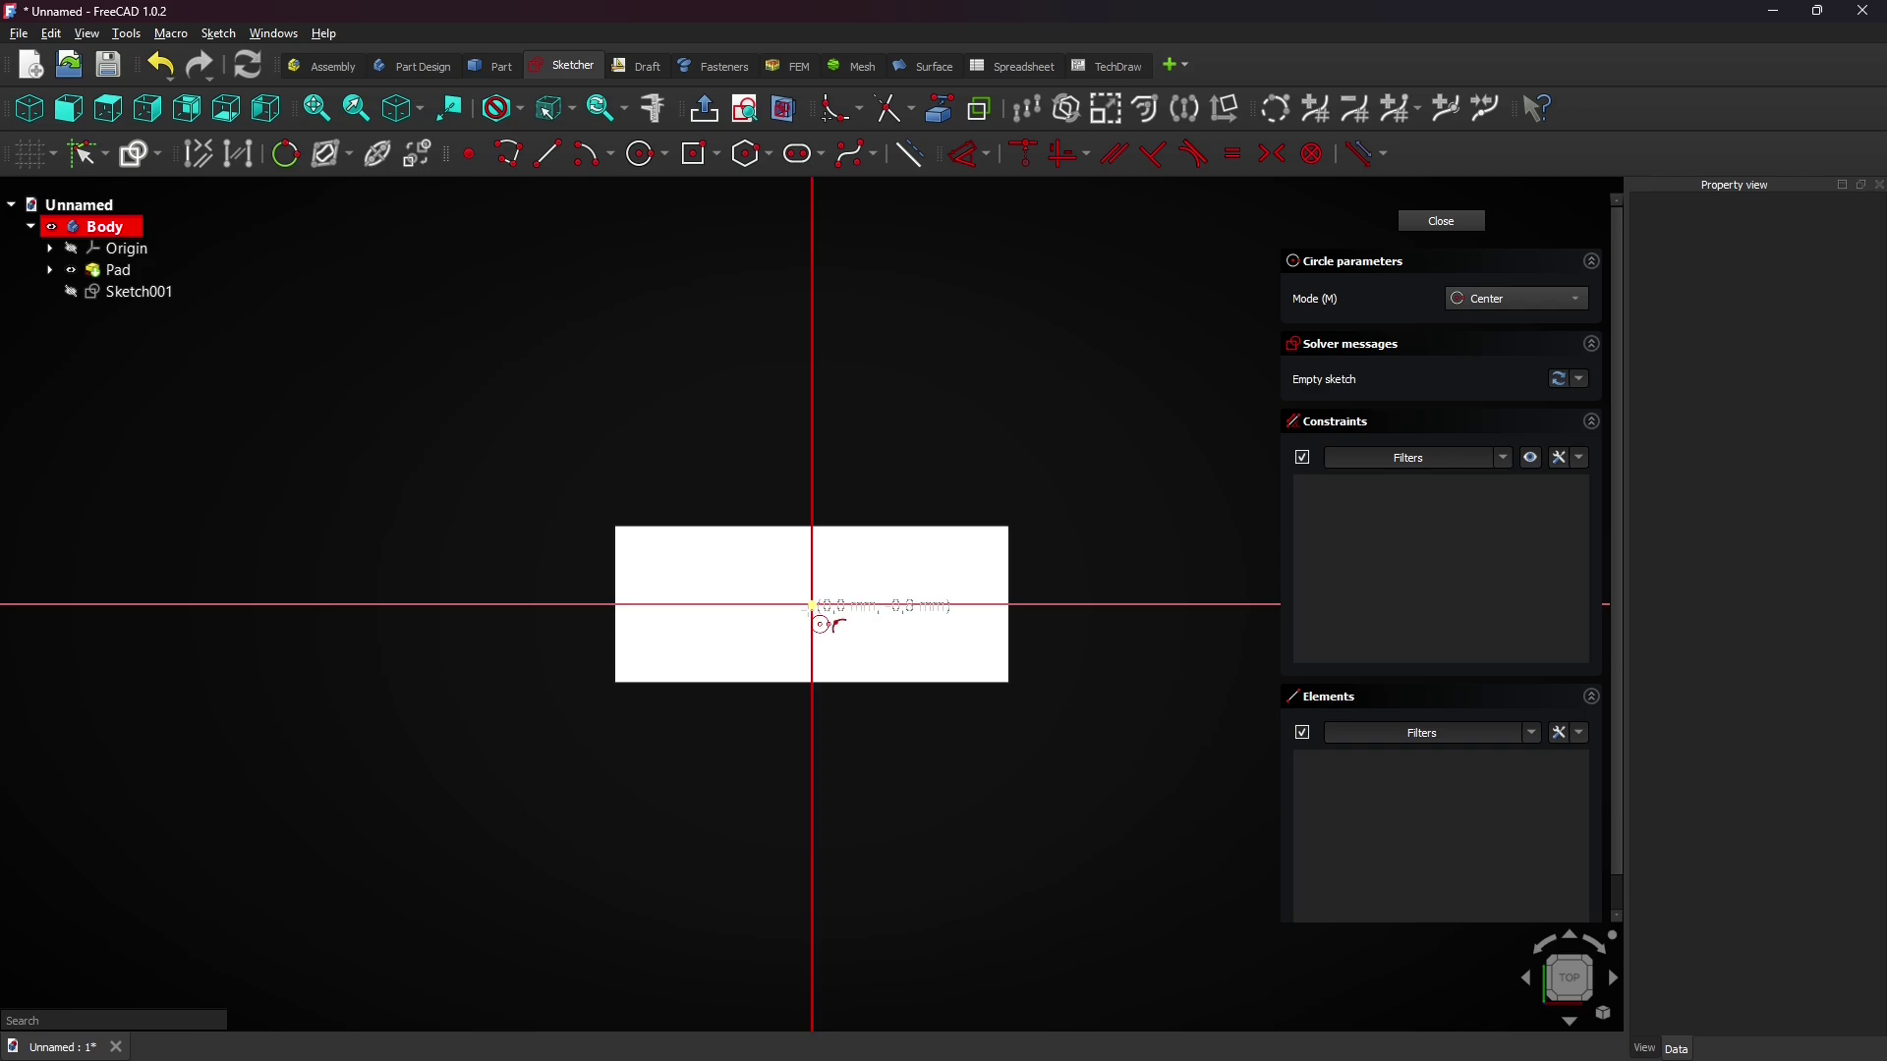
left_click(815, 608)
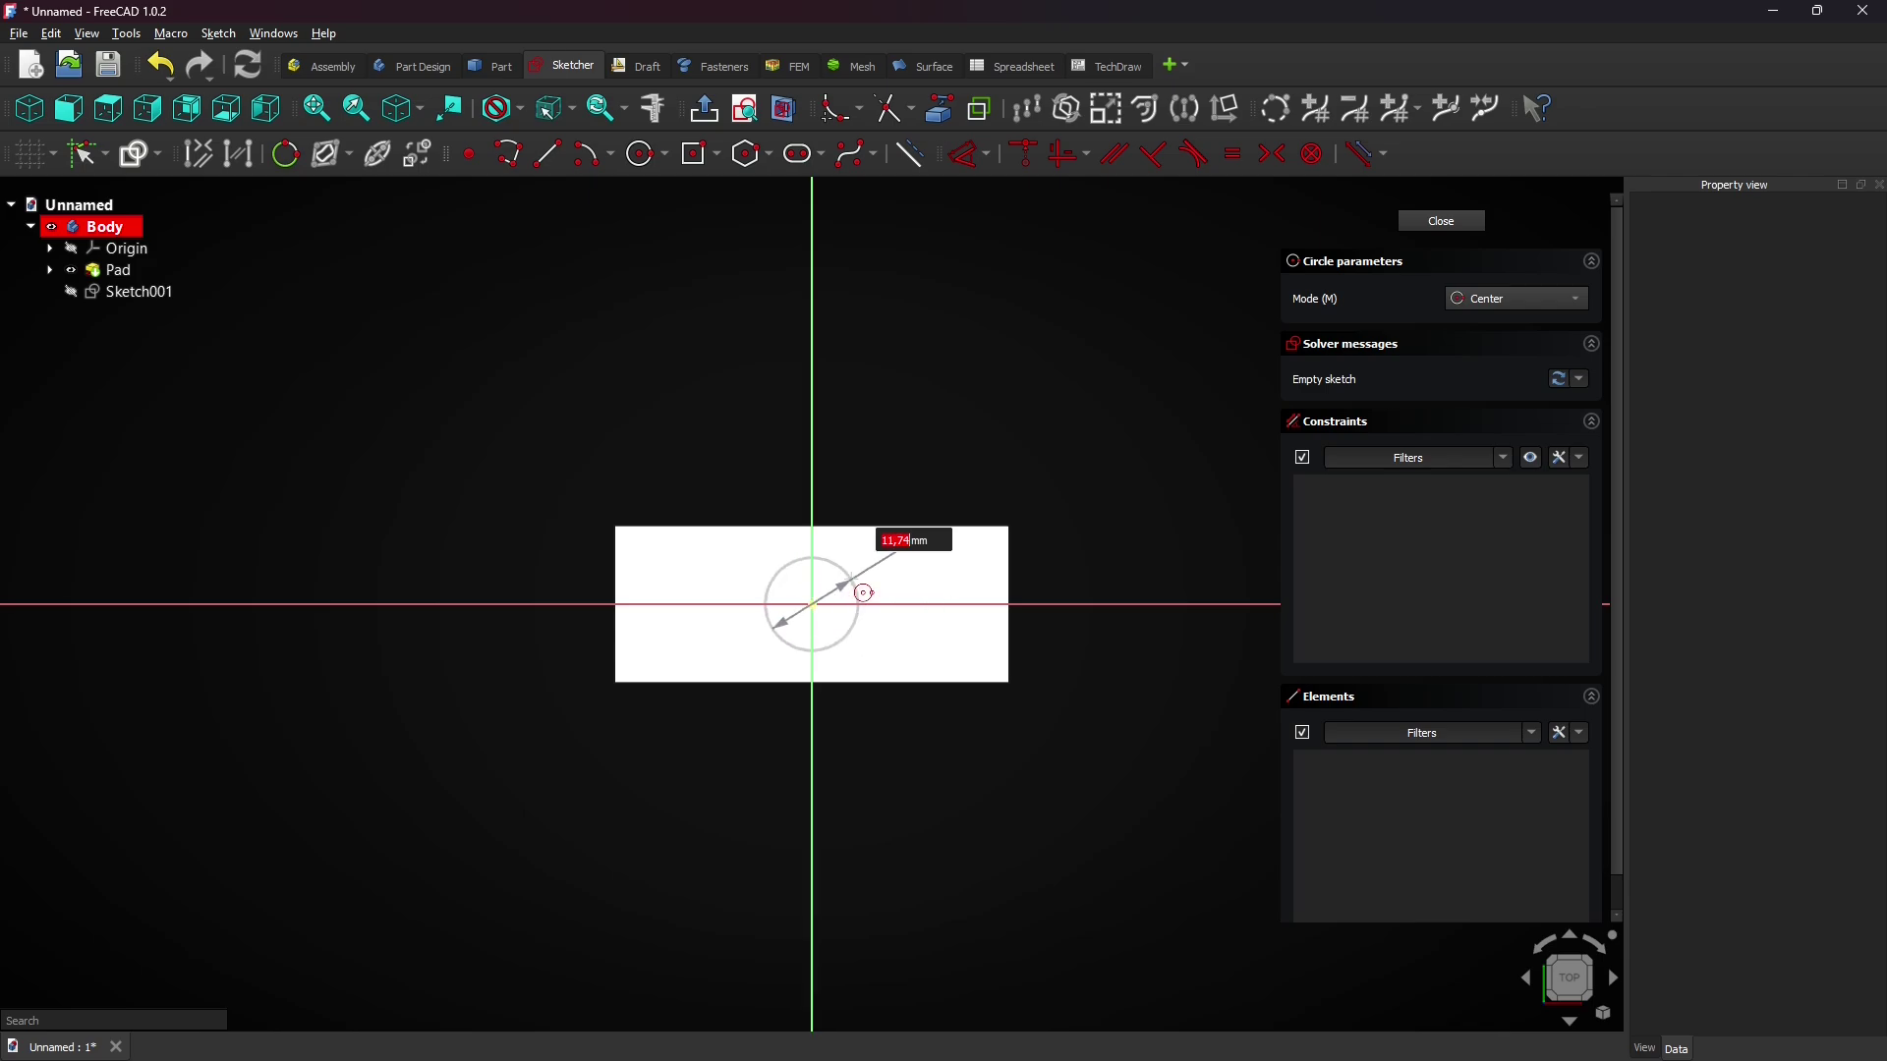
left_click(863, 593)
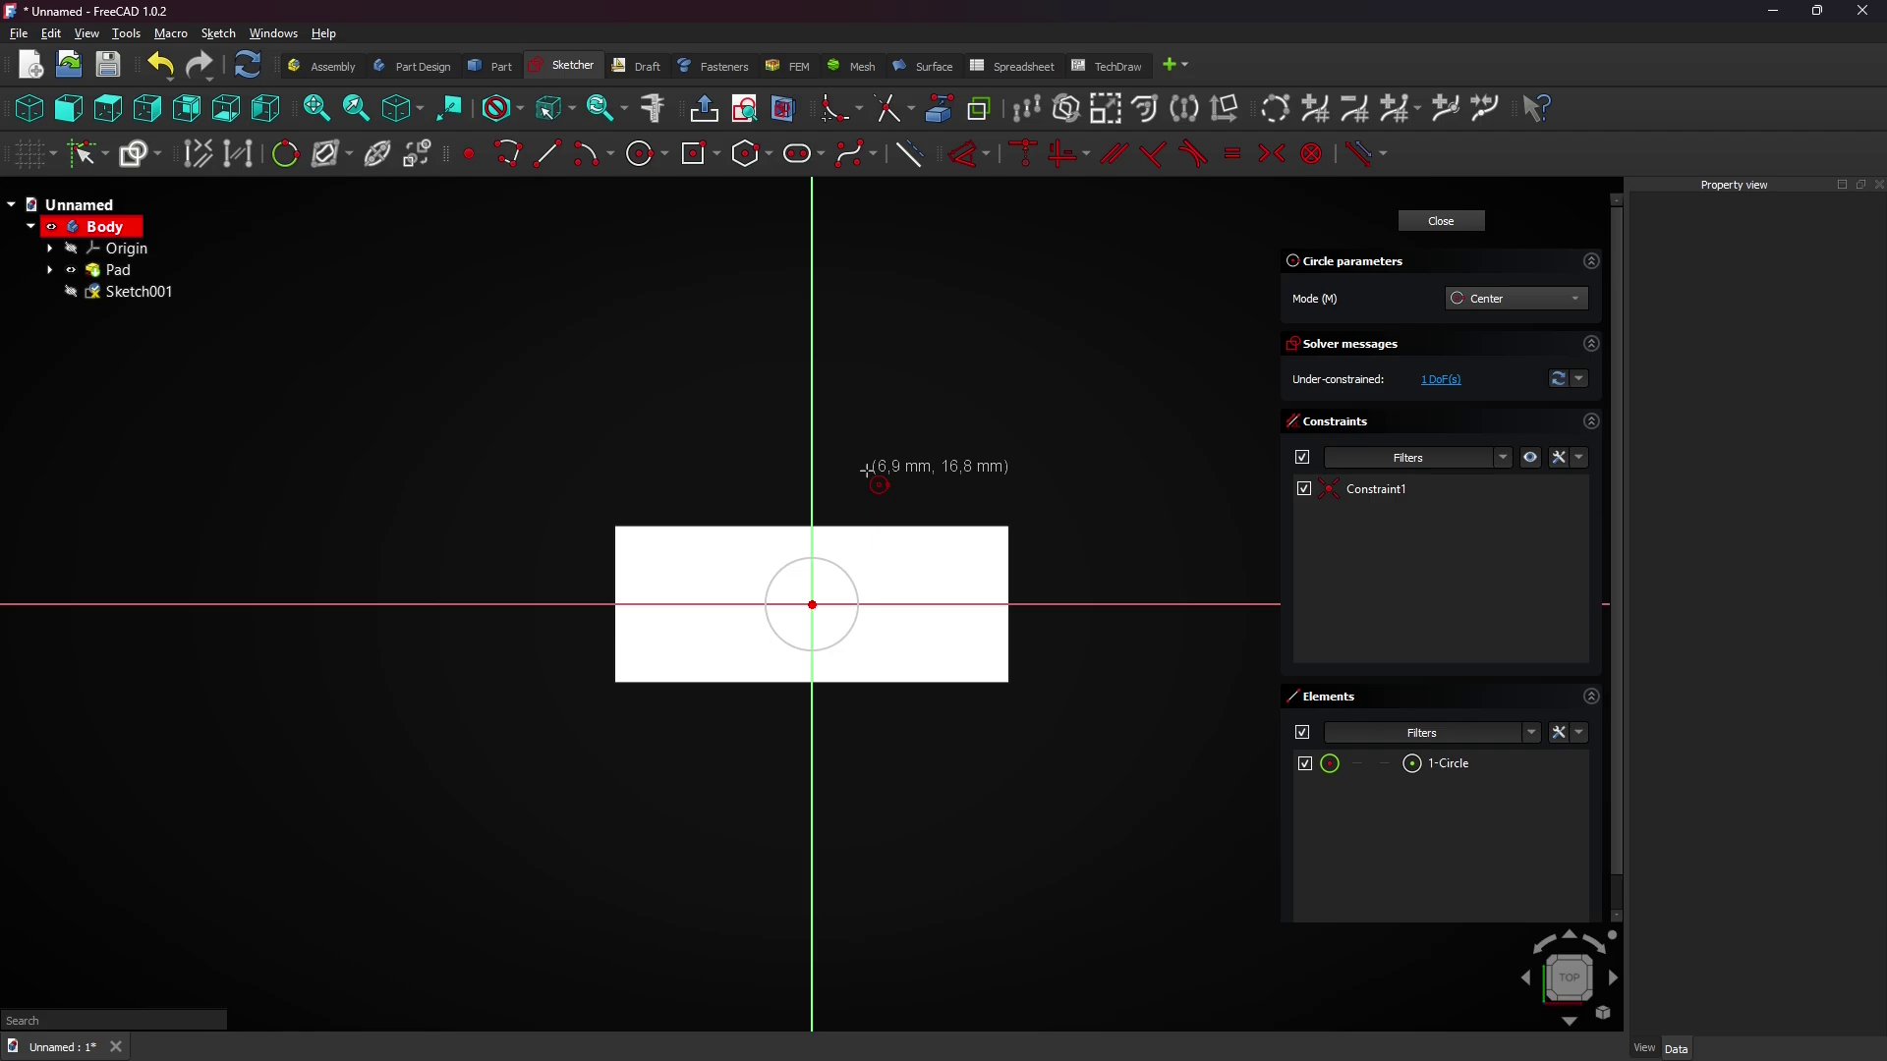
left_click(1418, 236)
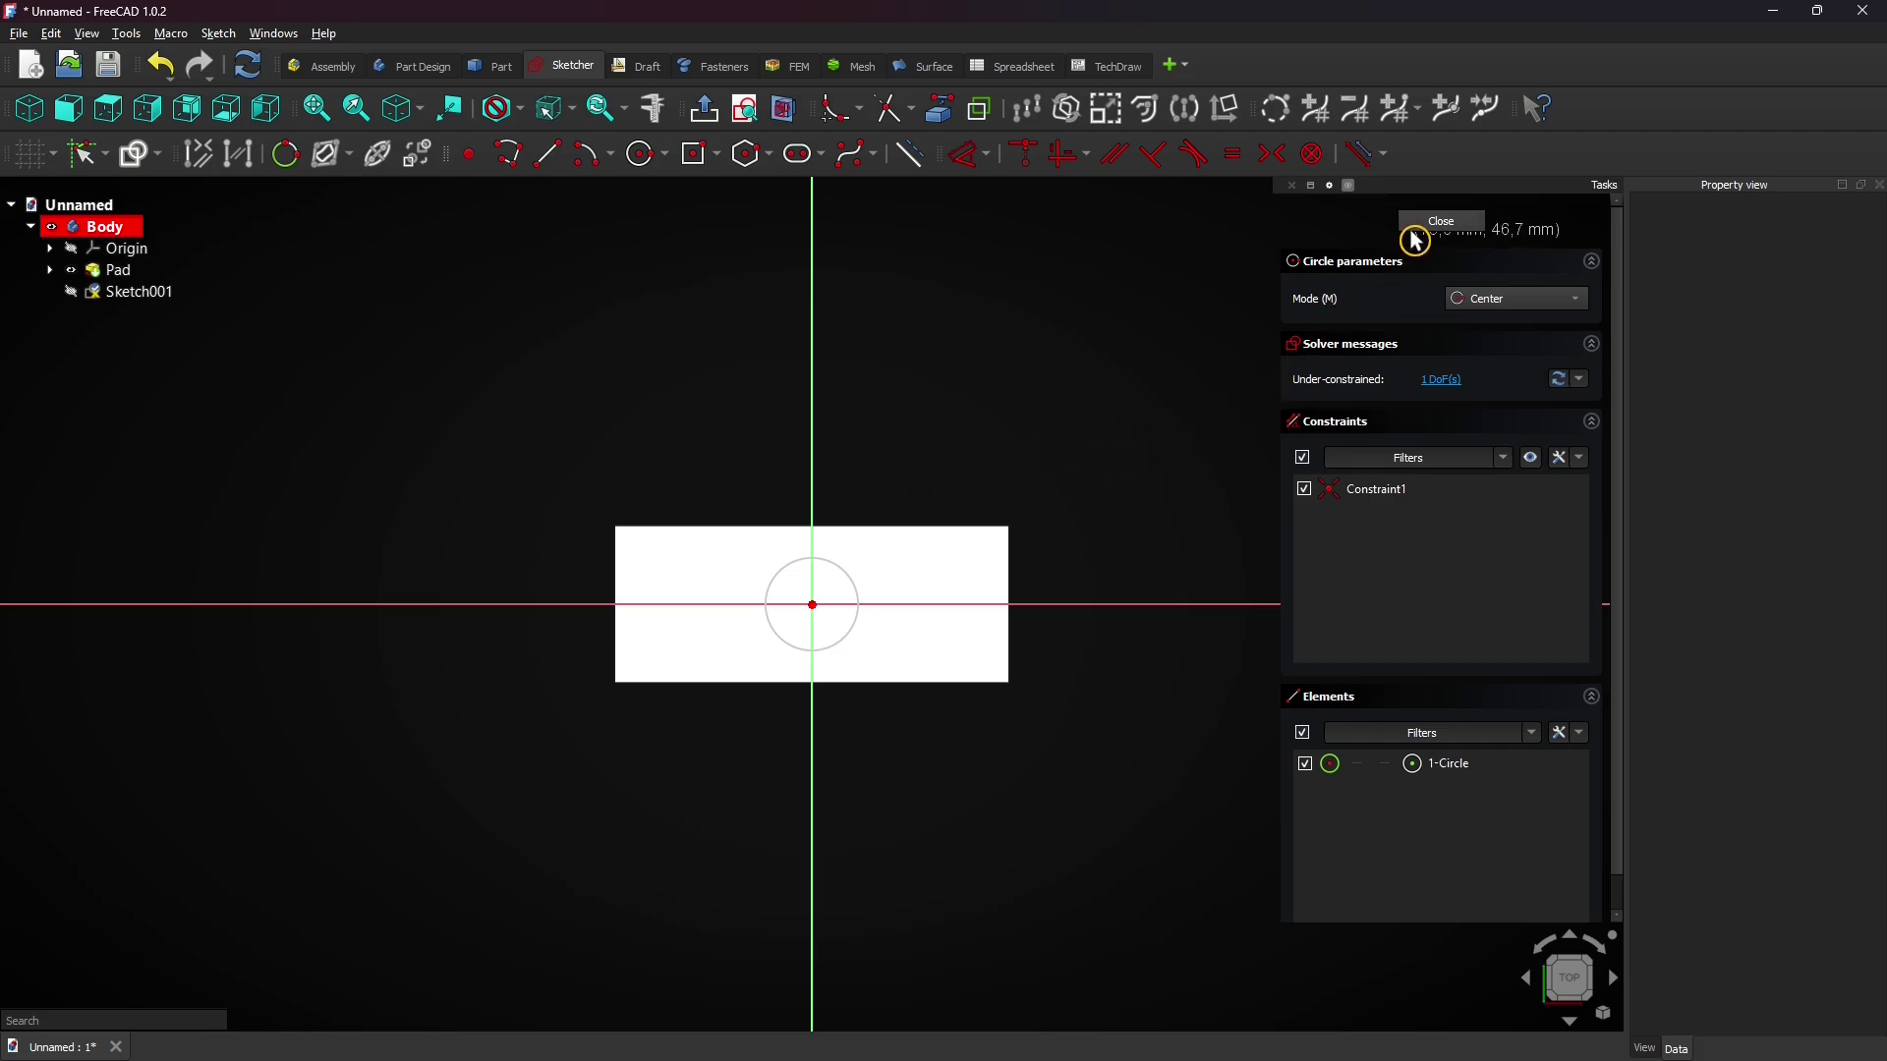
left_click(1417, 240)
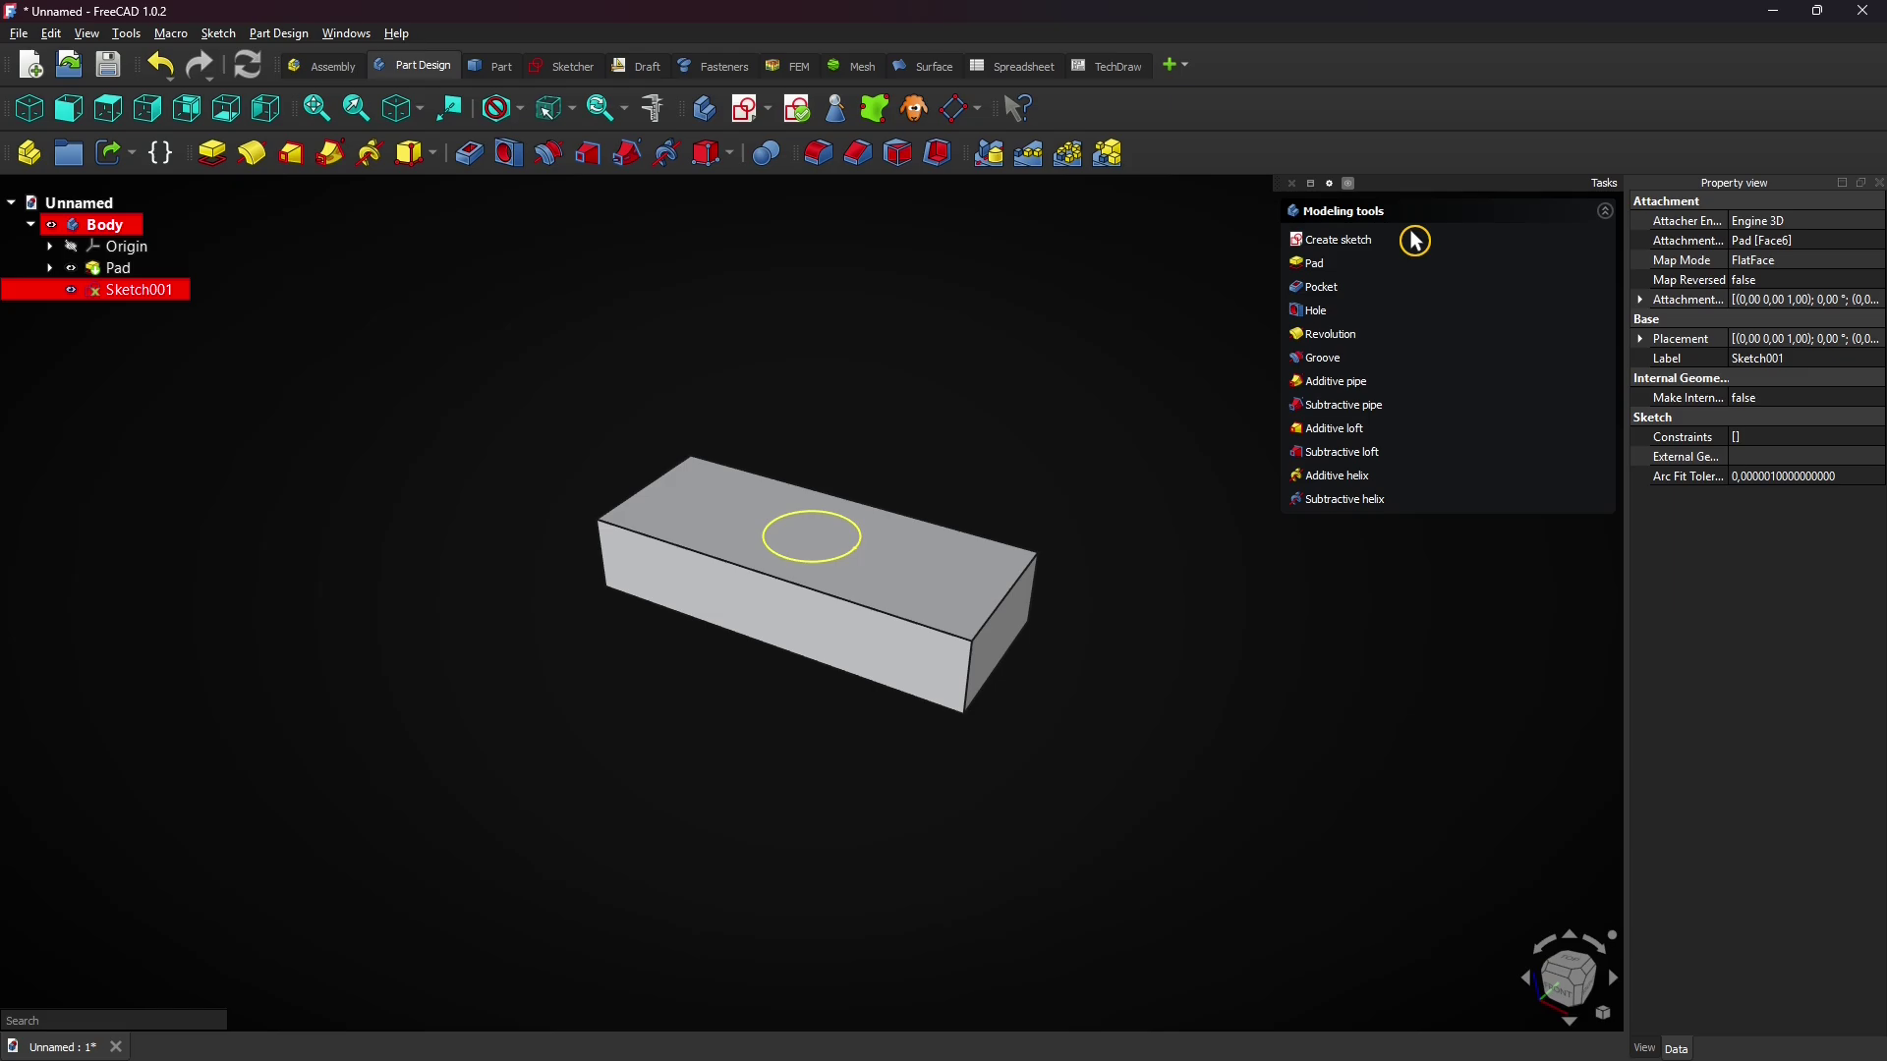
Step: Make a Hole from the circle: ISO metric regular profile, size M6, depth Through all
left_click(1314, 315)
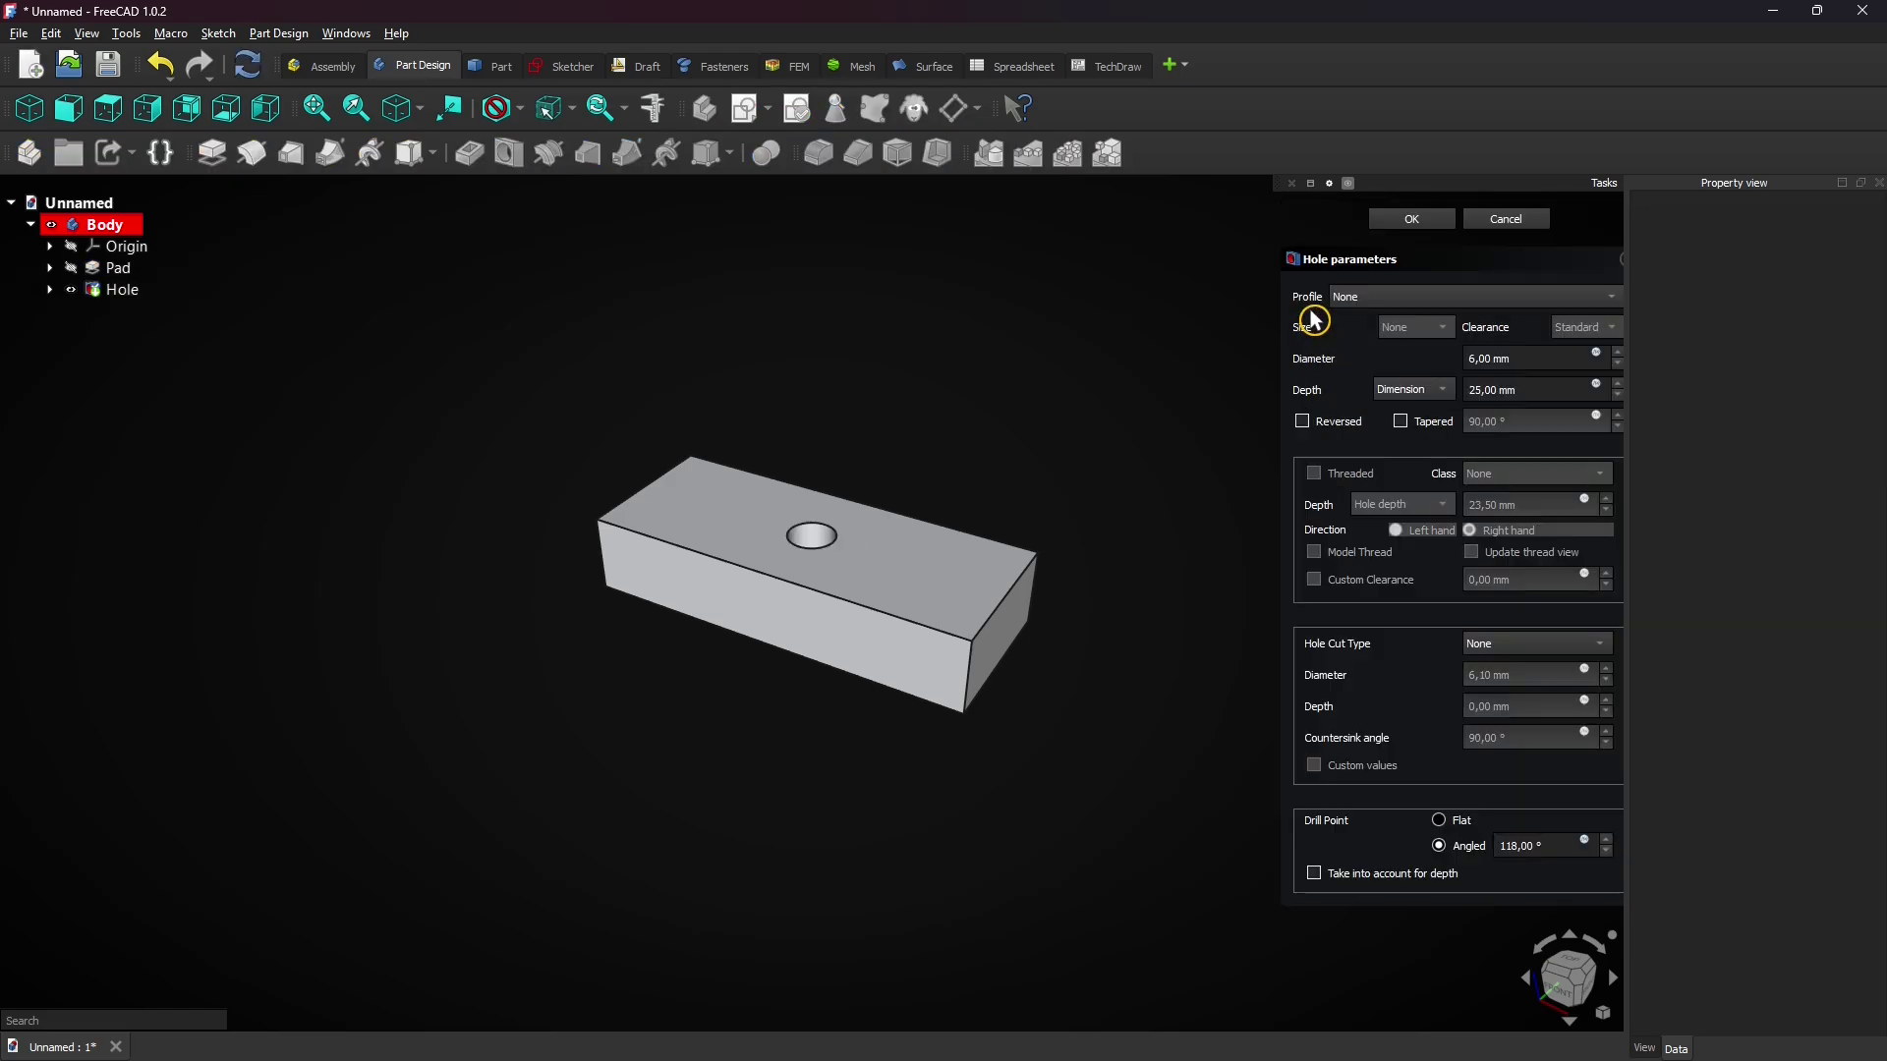
left_click(1371, 298)
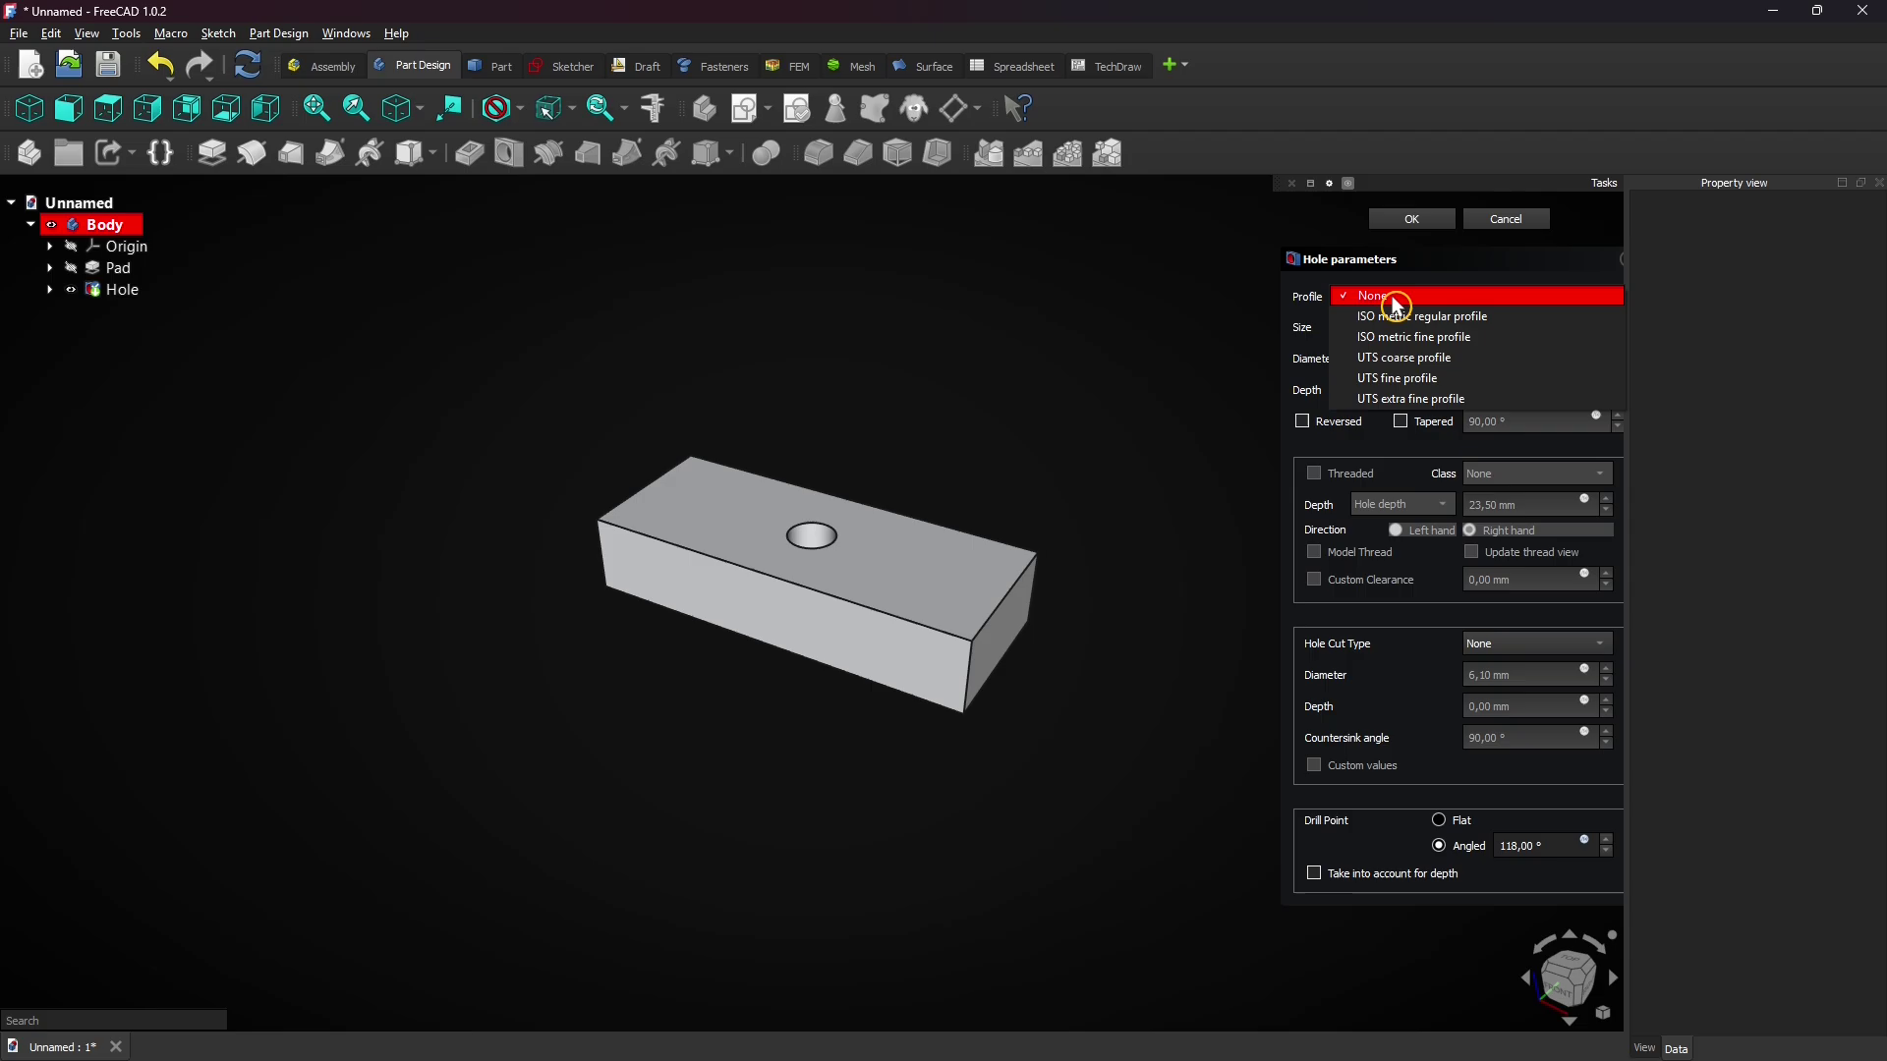
left_click(1489, 320)
left_click(1431, 328)
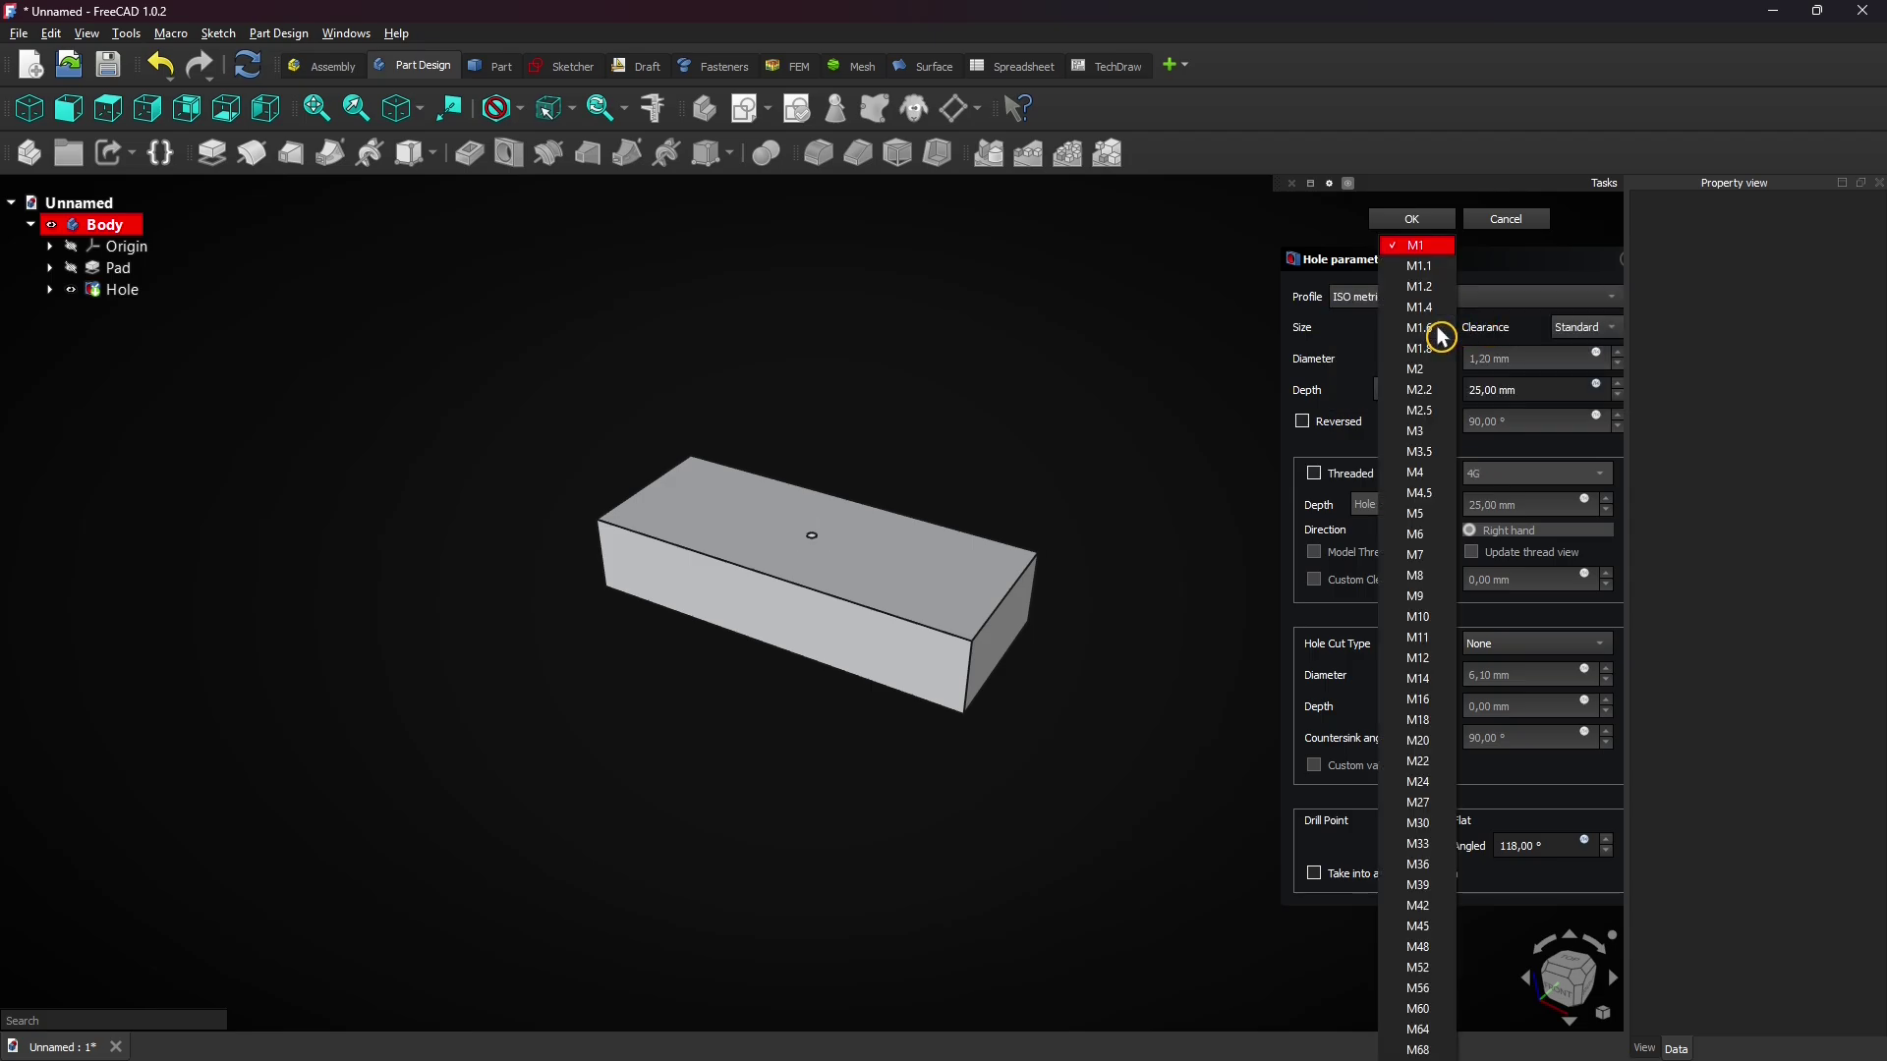
left_click(1422, 538)
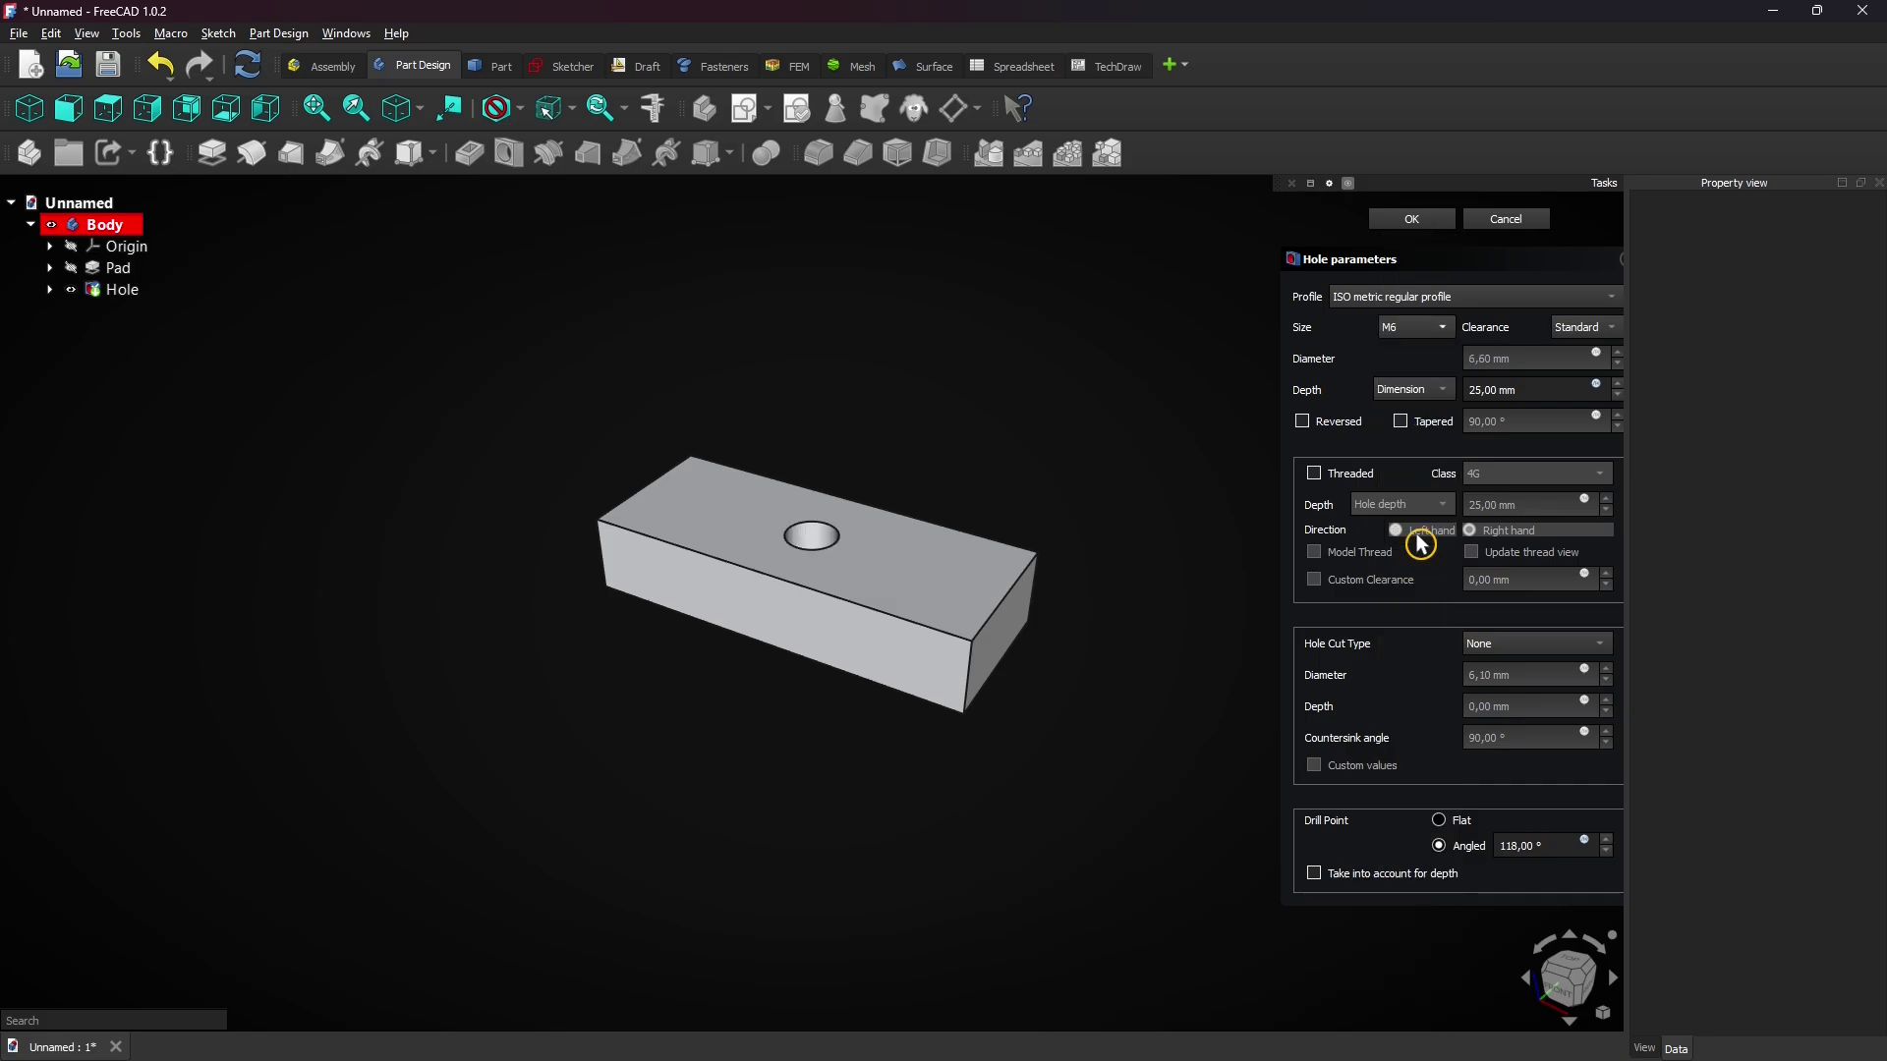
left_click(1416, 398)
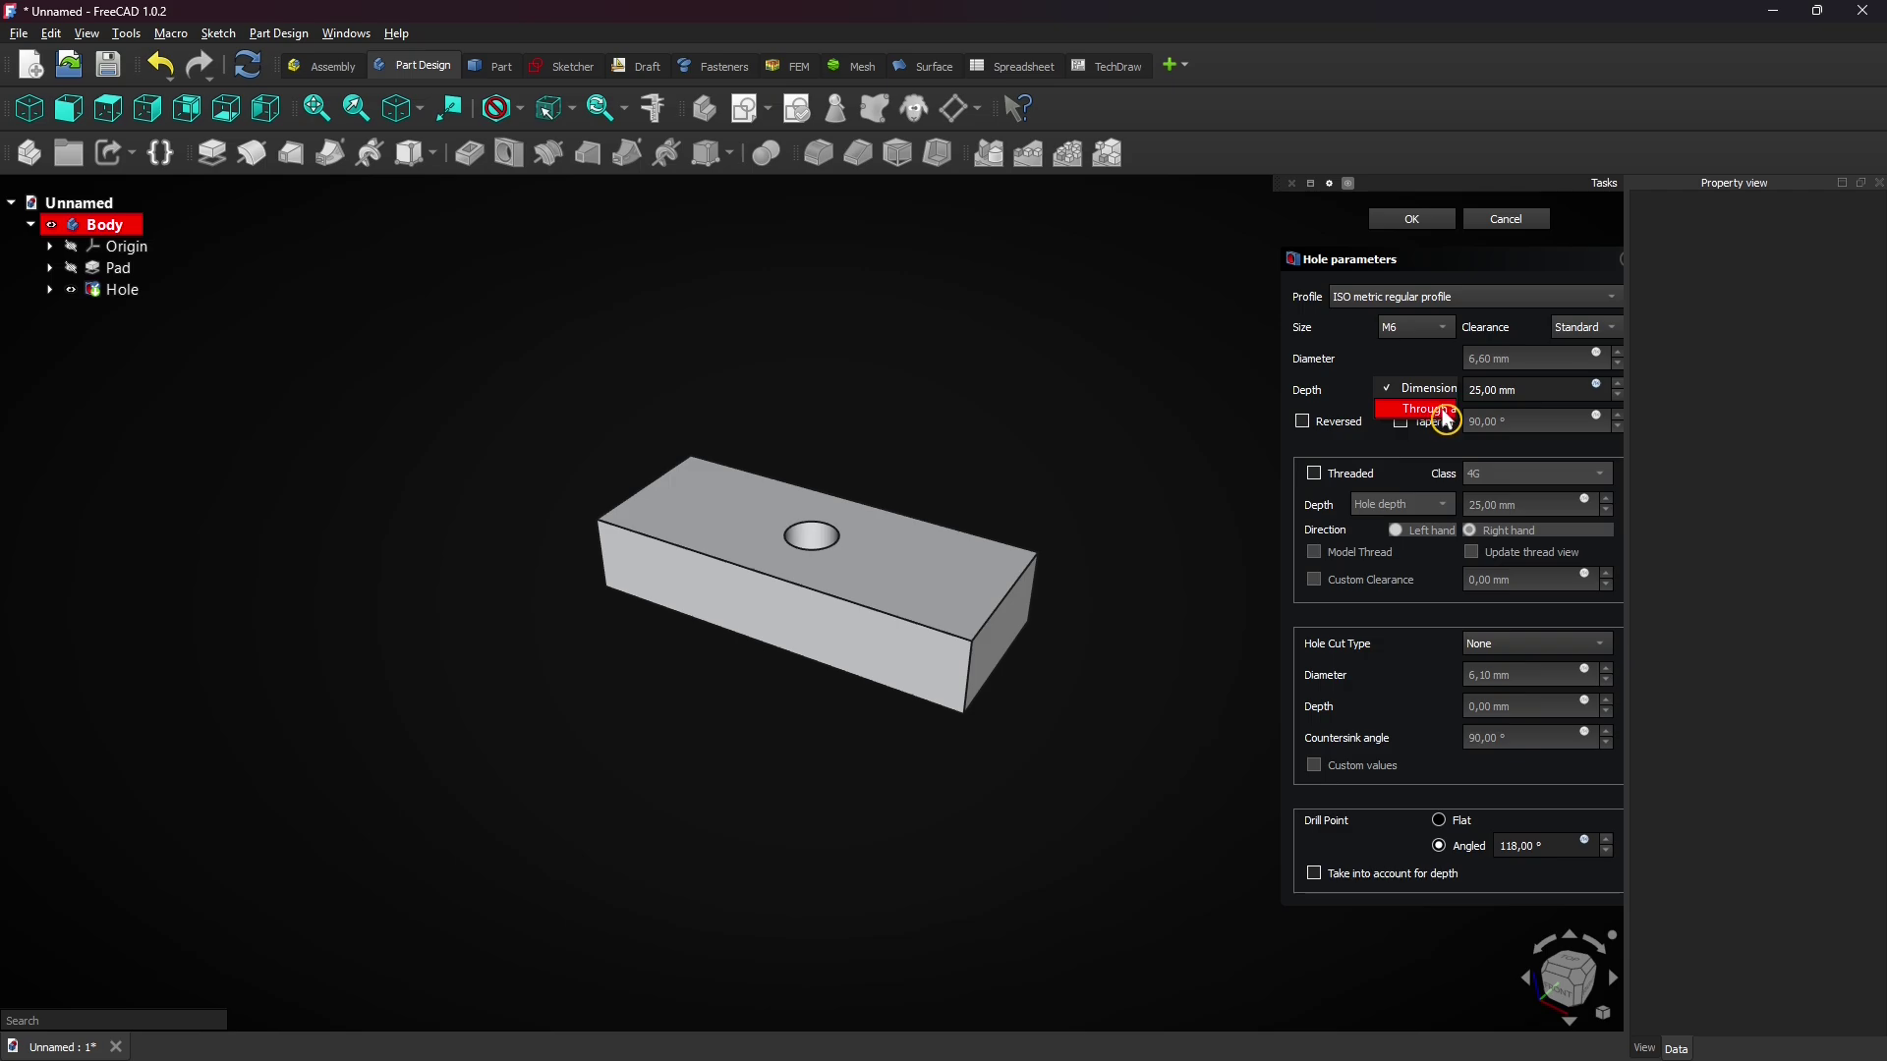
left_click(1445, 410)
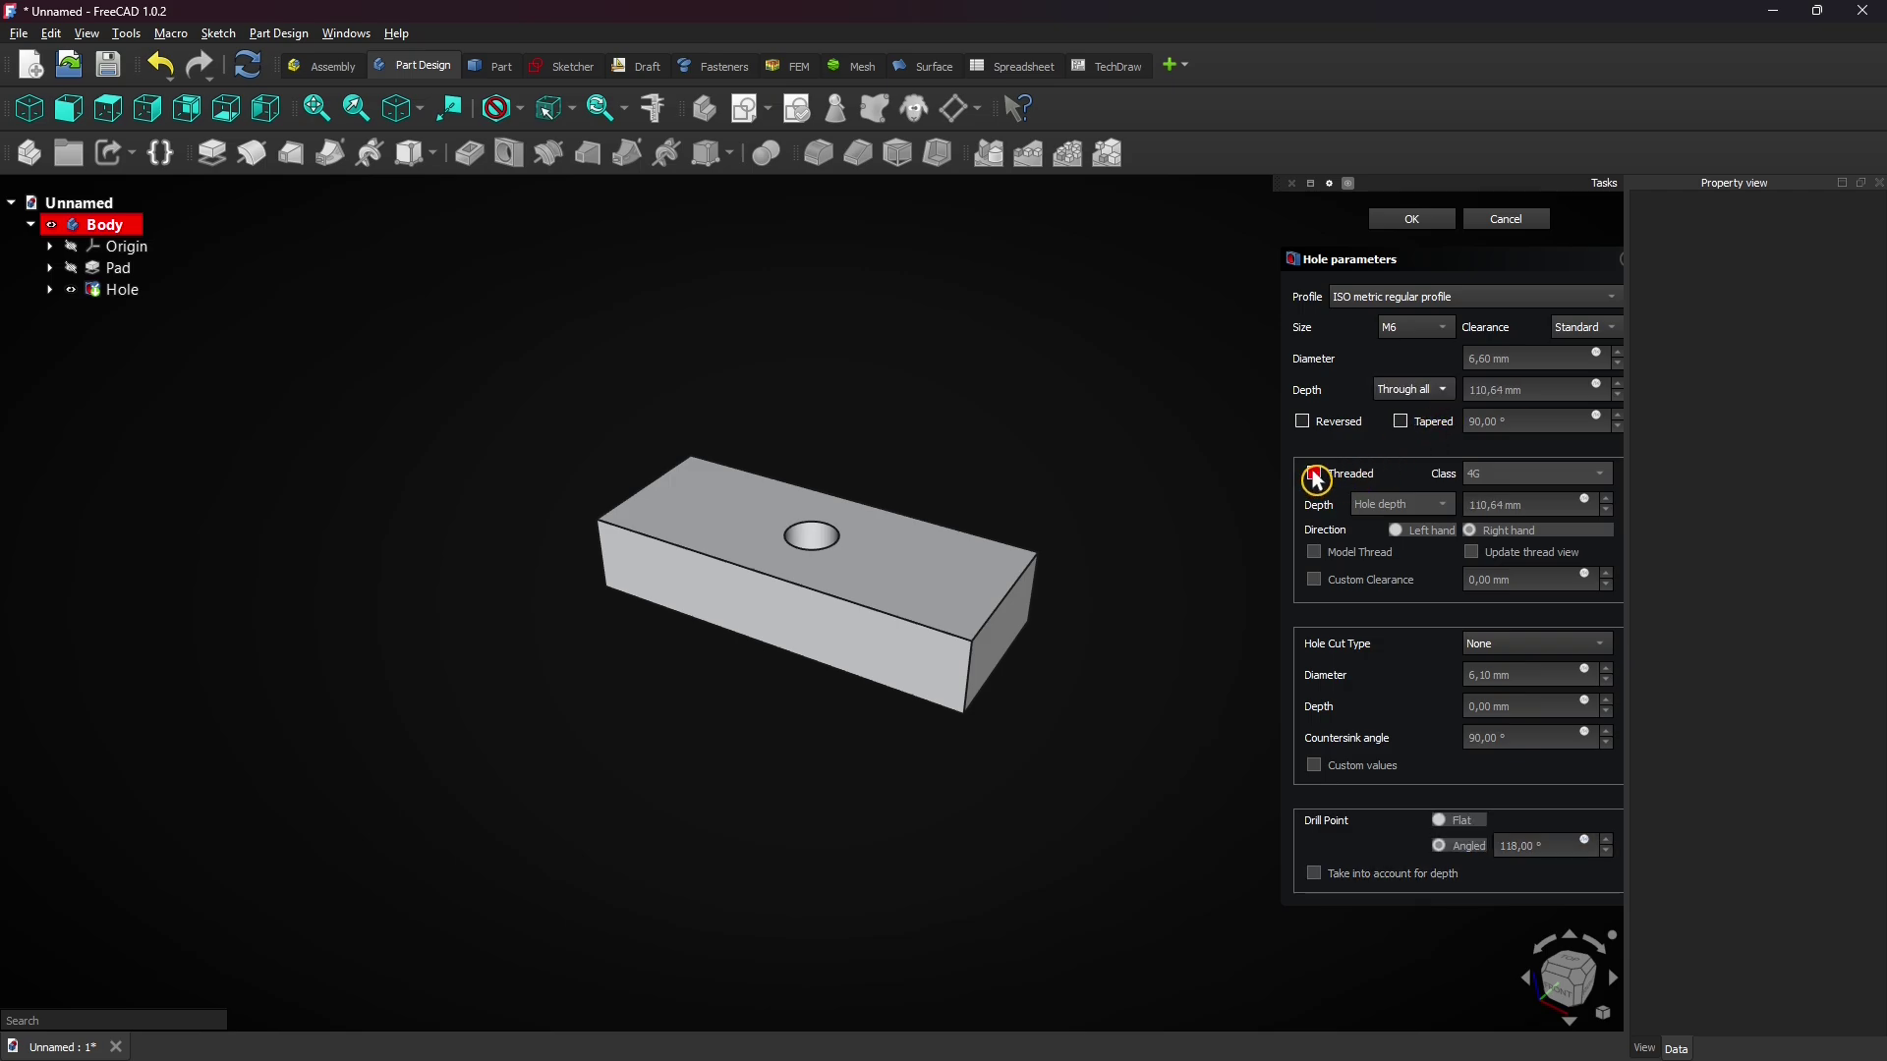
Step: Enable Threaded and Model Thread, confirm the hole, and save as 'part assembly 1'
left_click(1314, 474)
left_click(1314, 552)
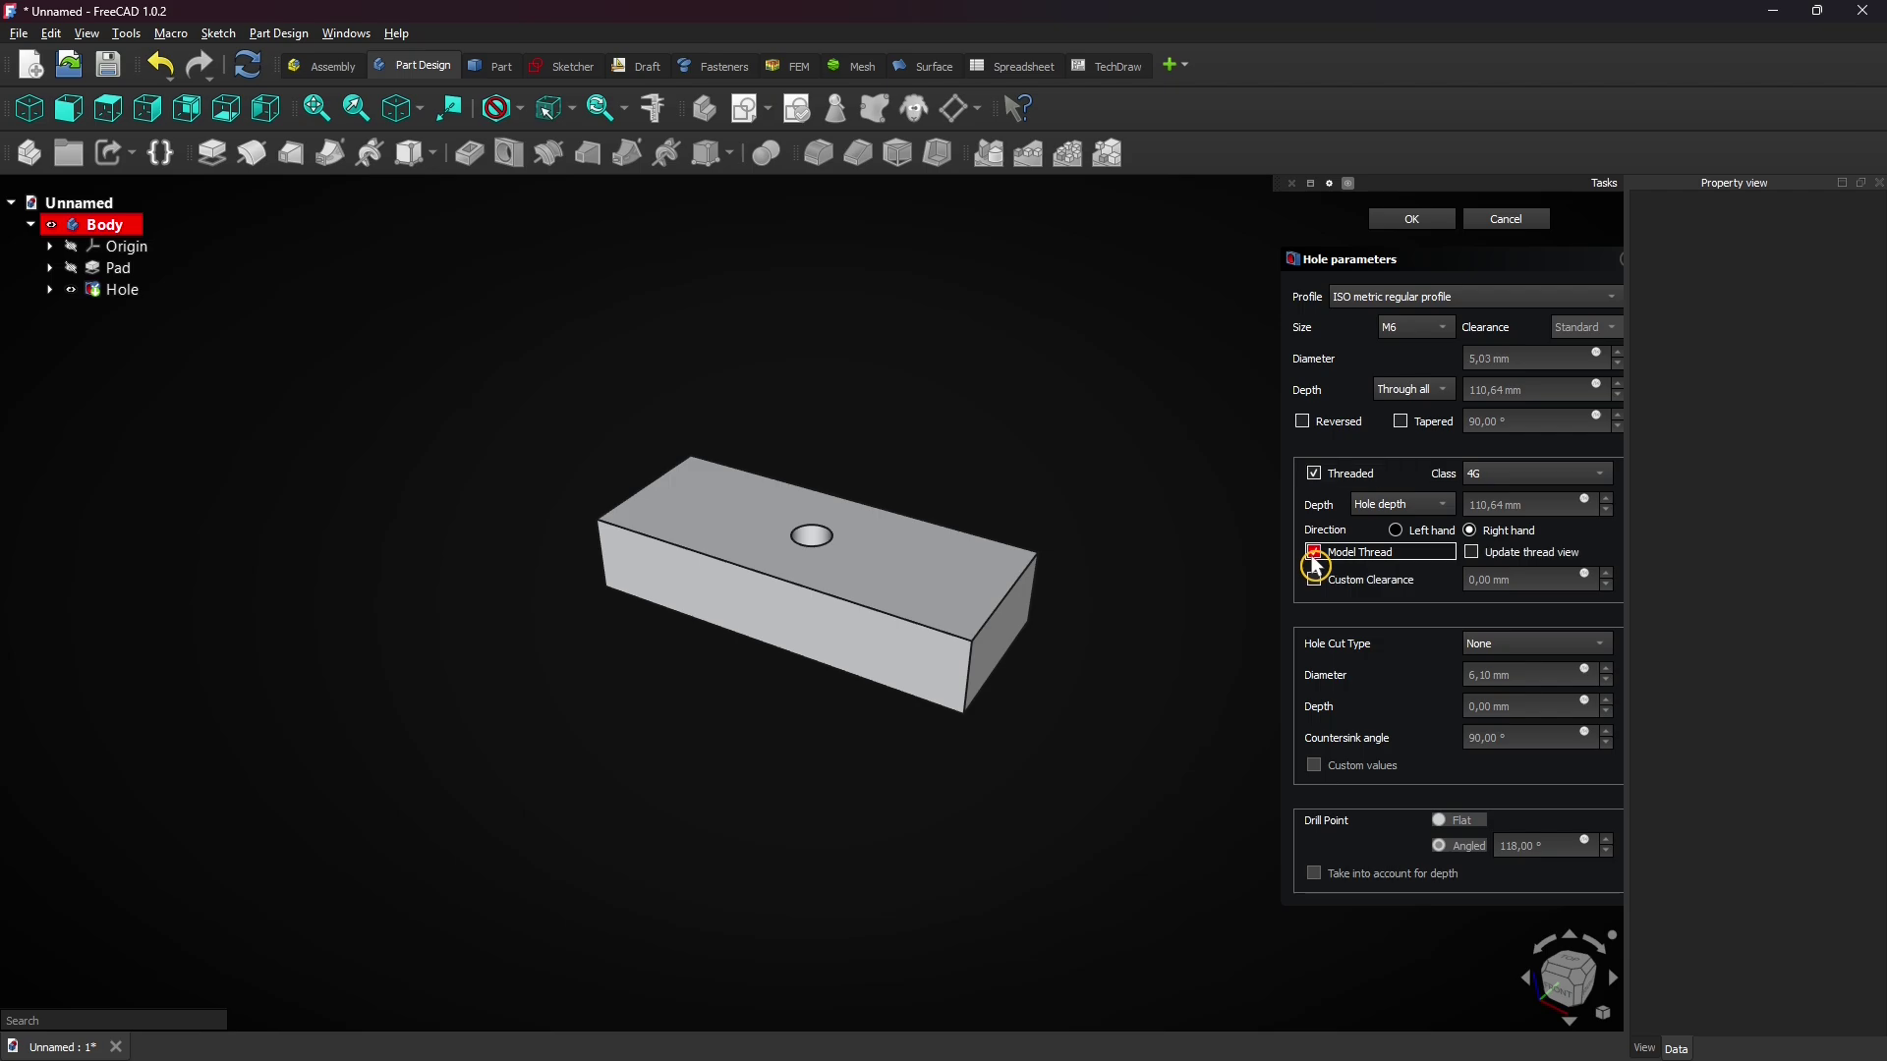
left_click(1474, 554)
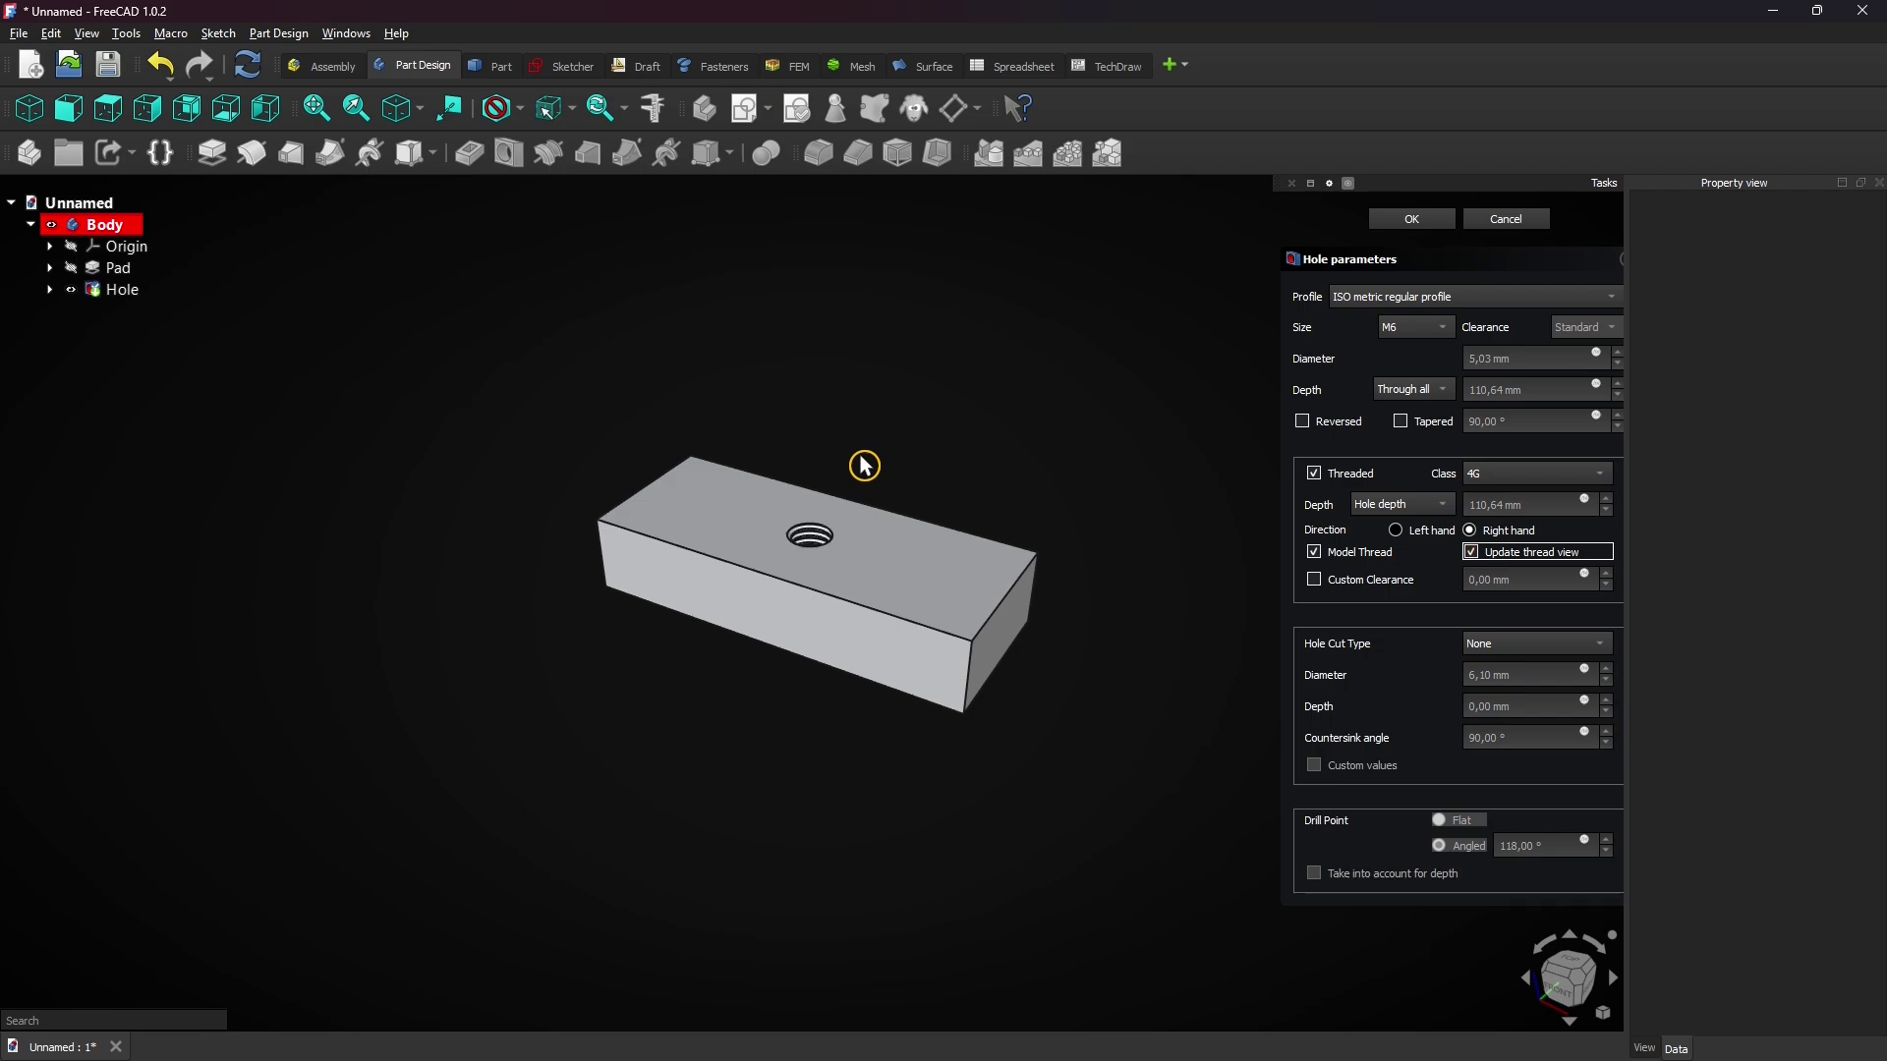
left_click(1410, 222)
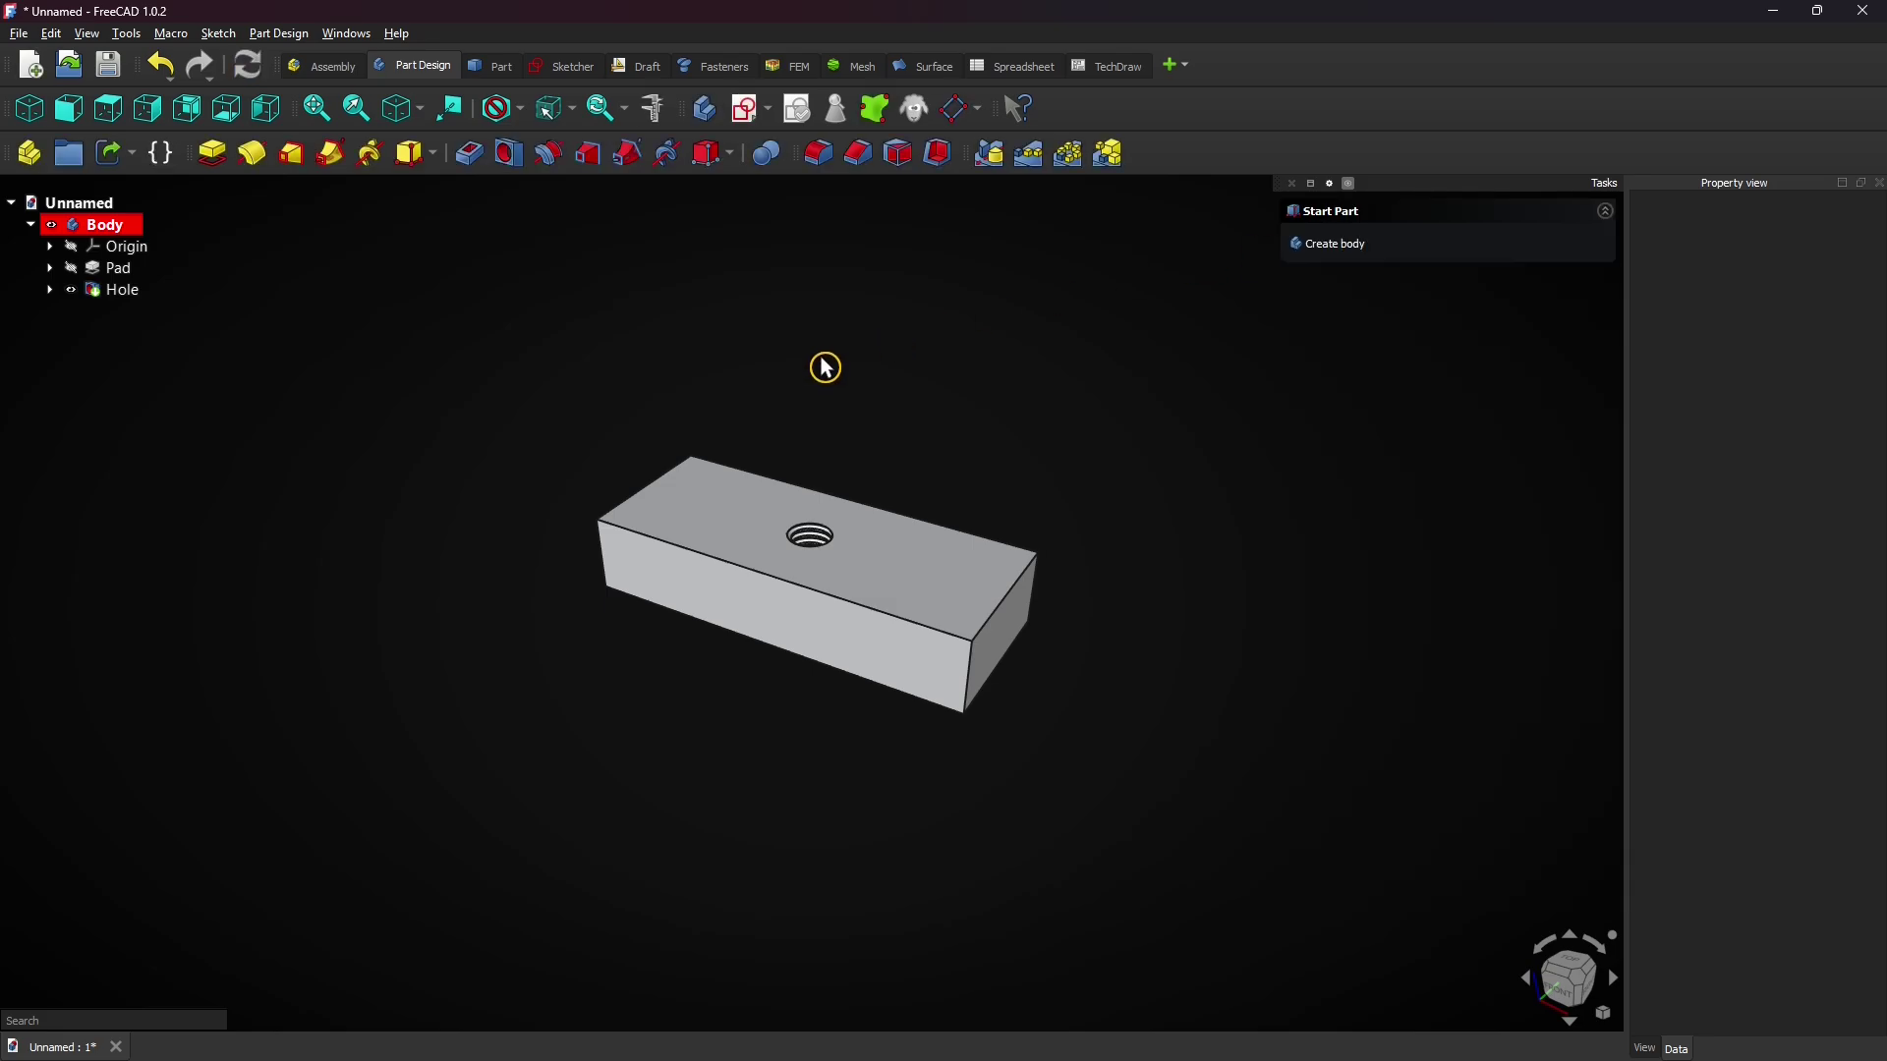
key("ctrl+s")
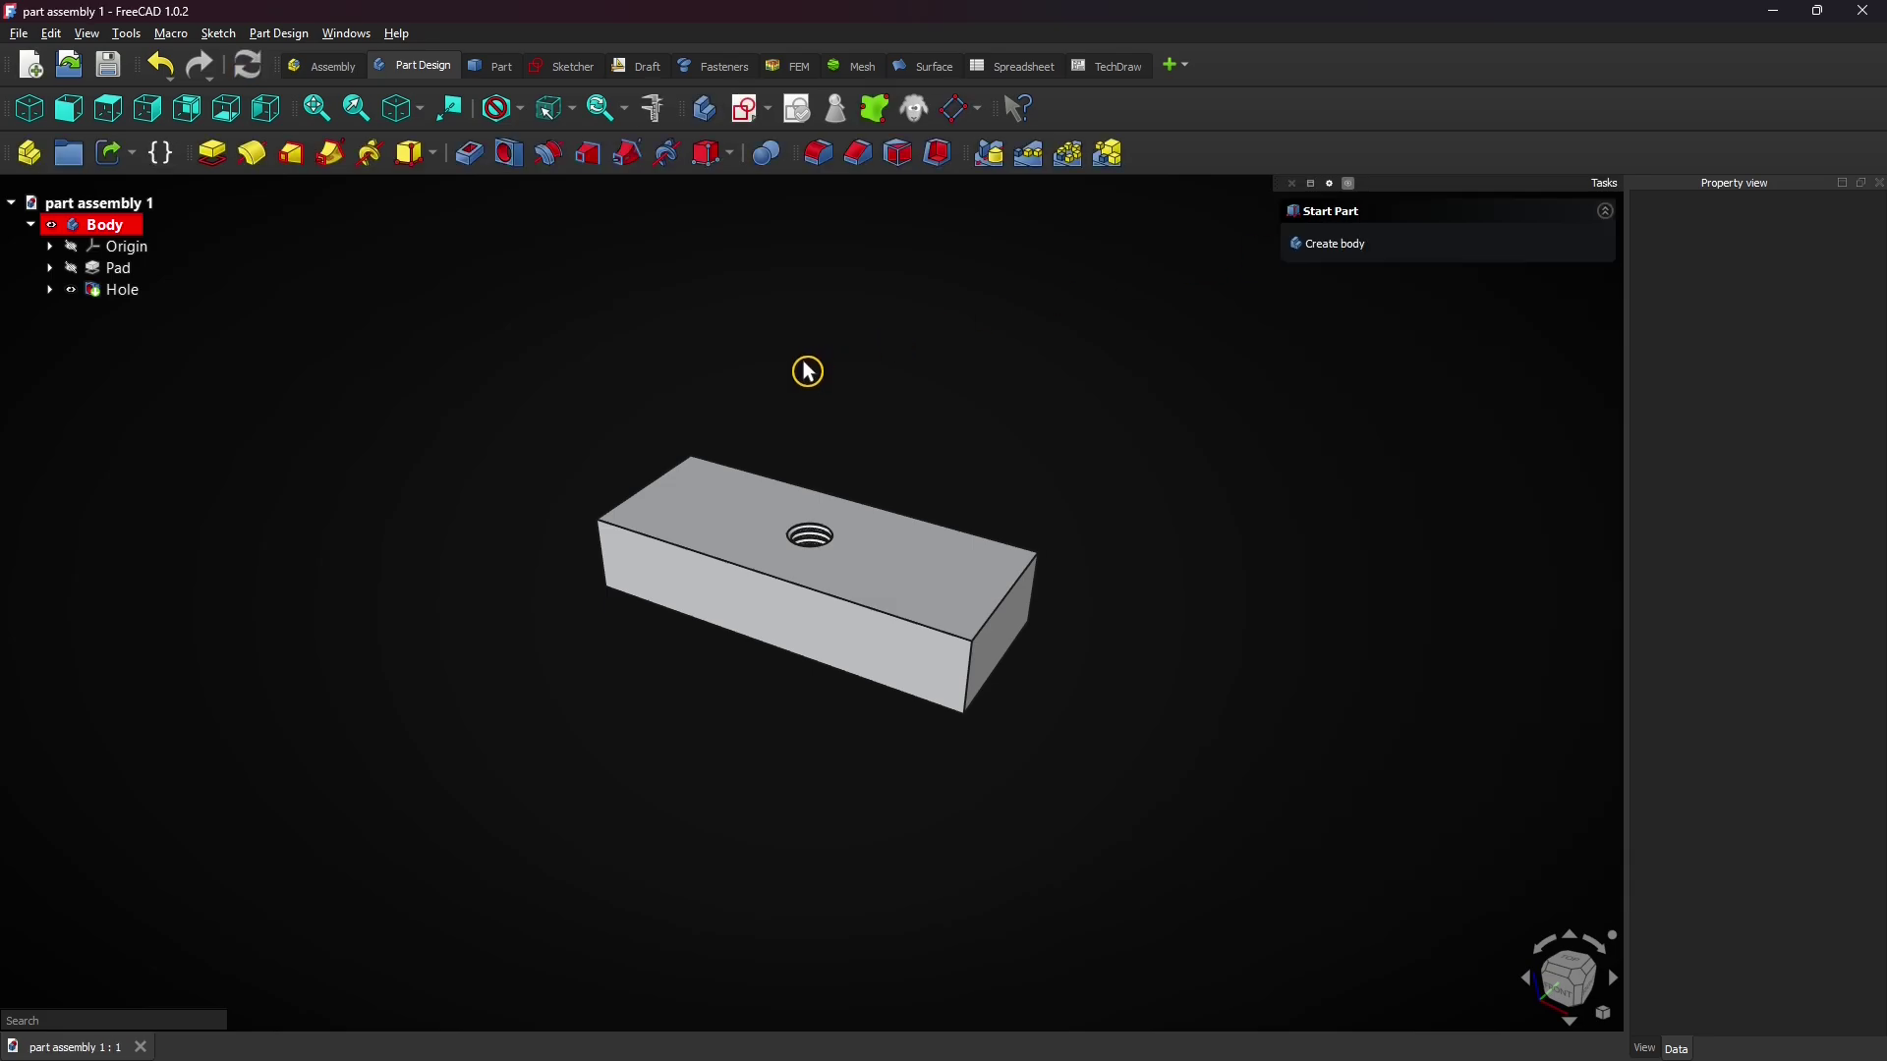
Step: In a new document, sketch a centred 50 × 20 mm rectangle on the XY plane
left_click(32, 65)
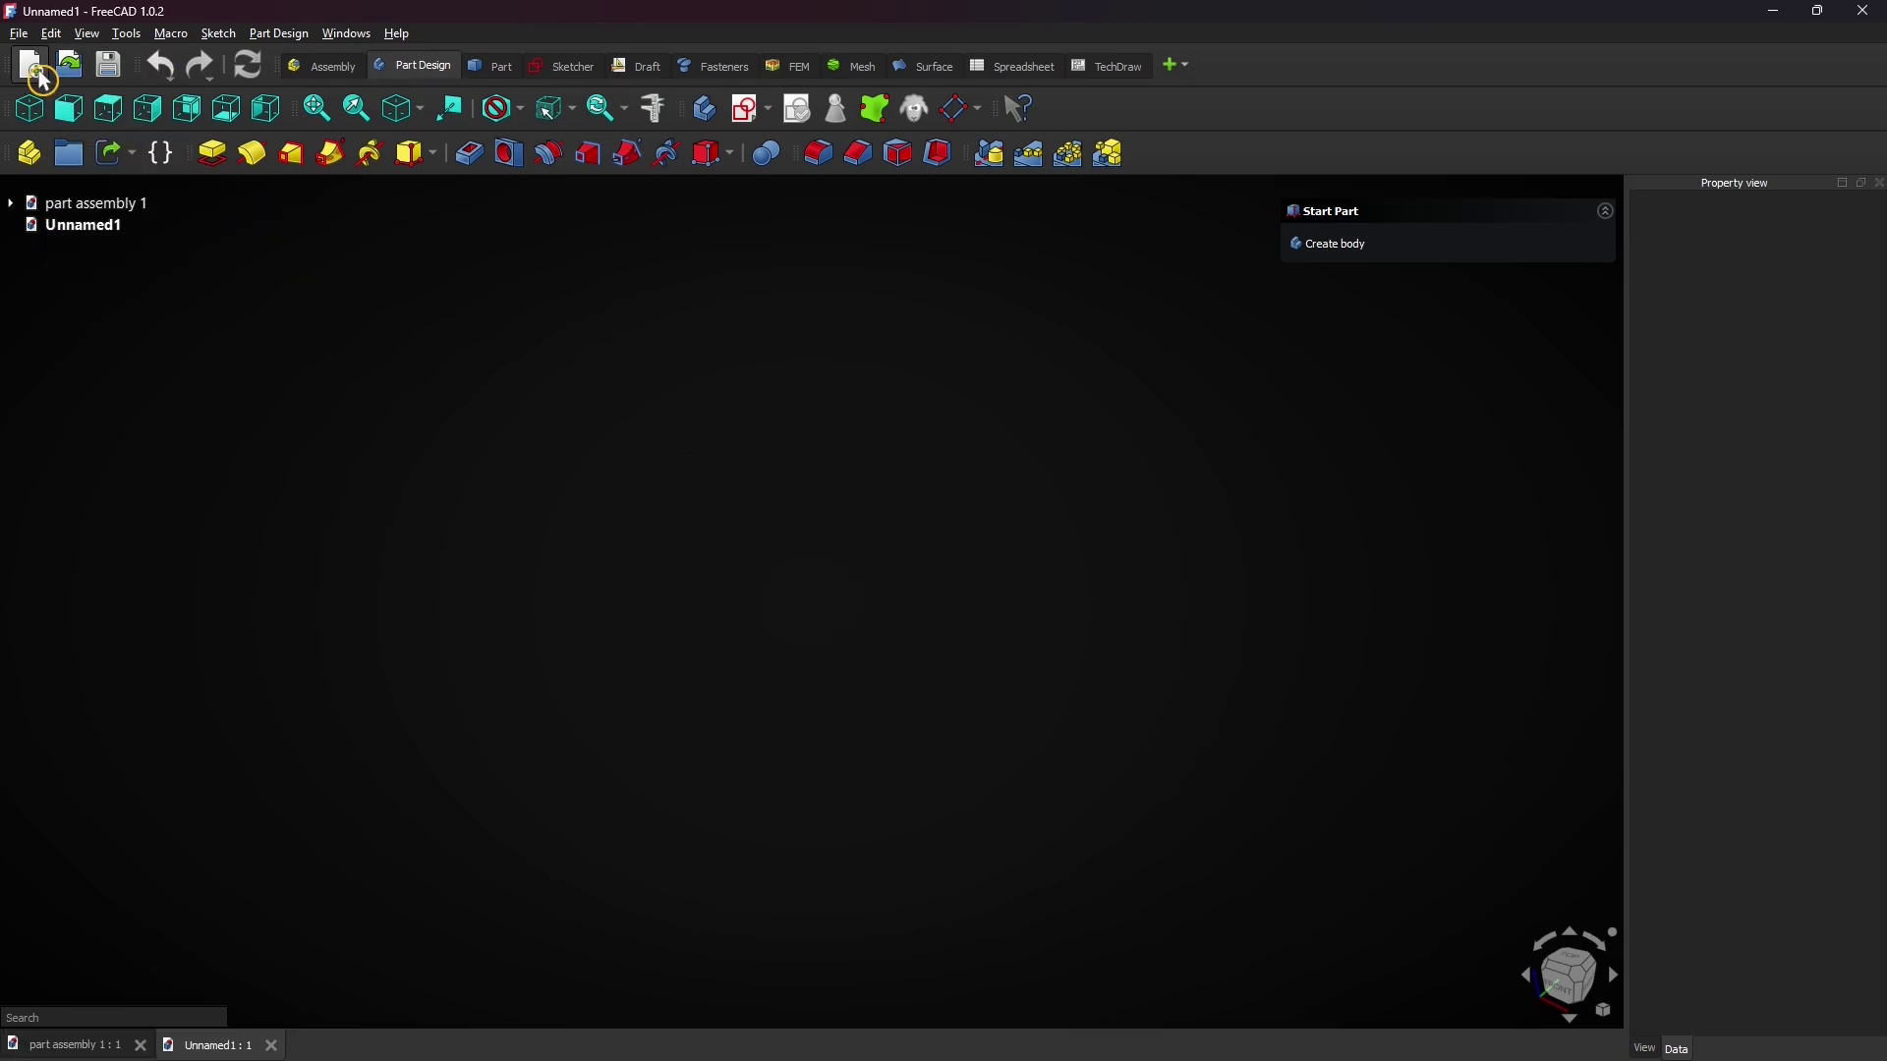
left_click(755, 111)
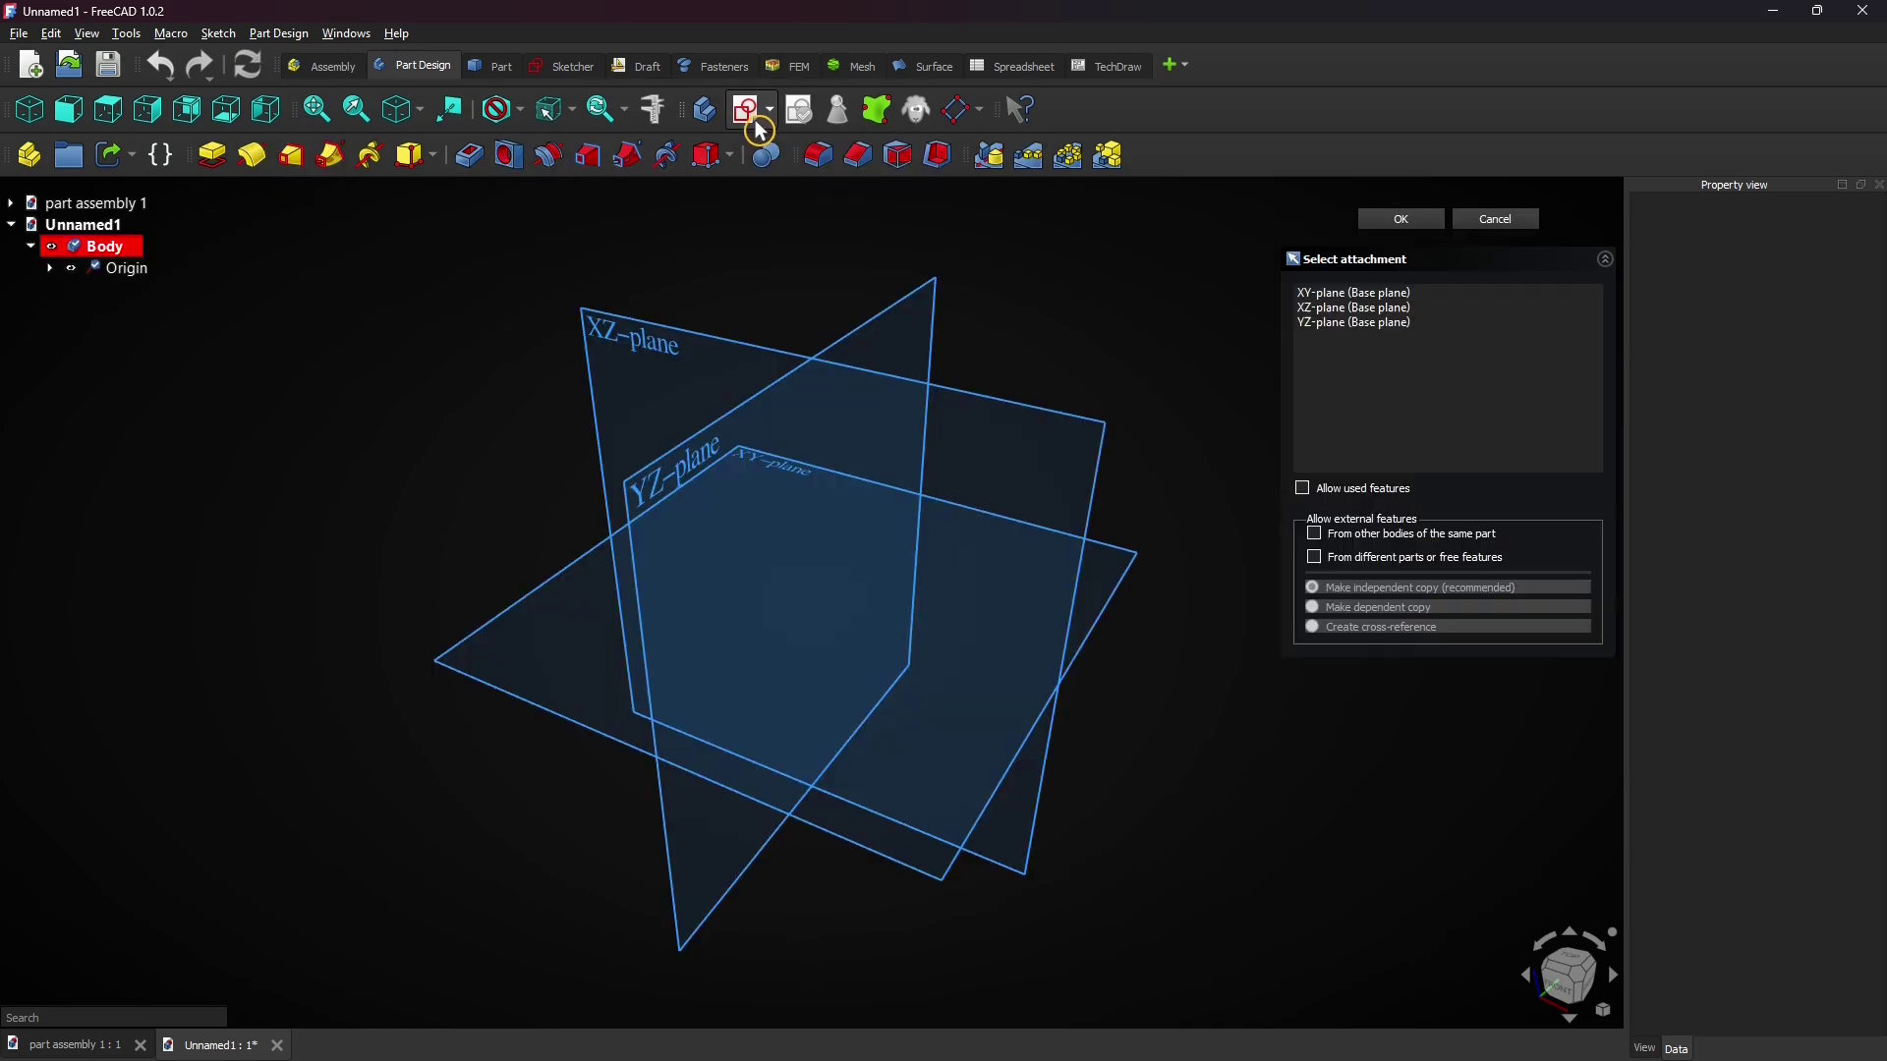
left_click(578, 567)
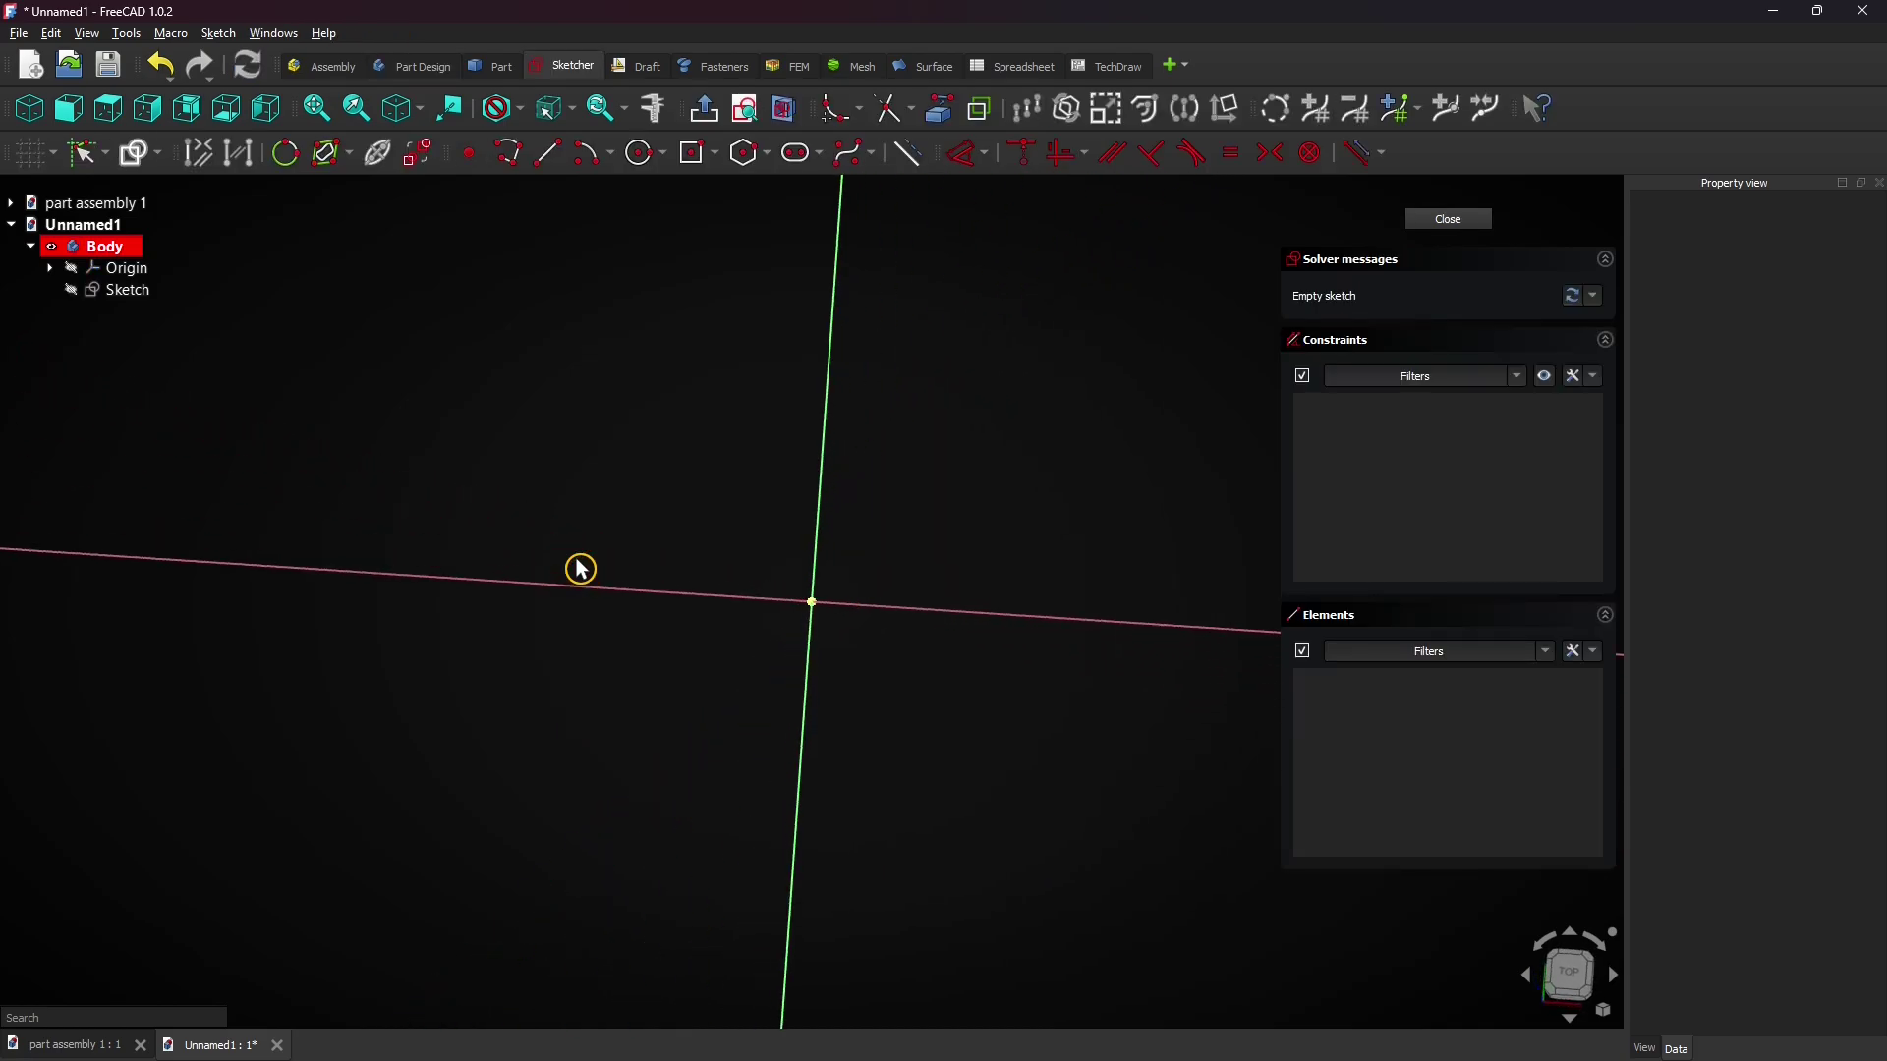
left_click(692, 154)
left_click(812, 602)
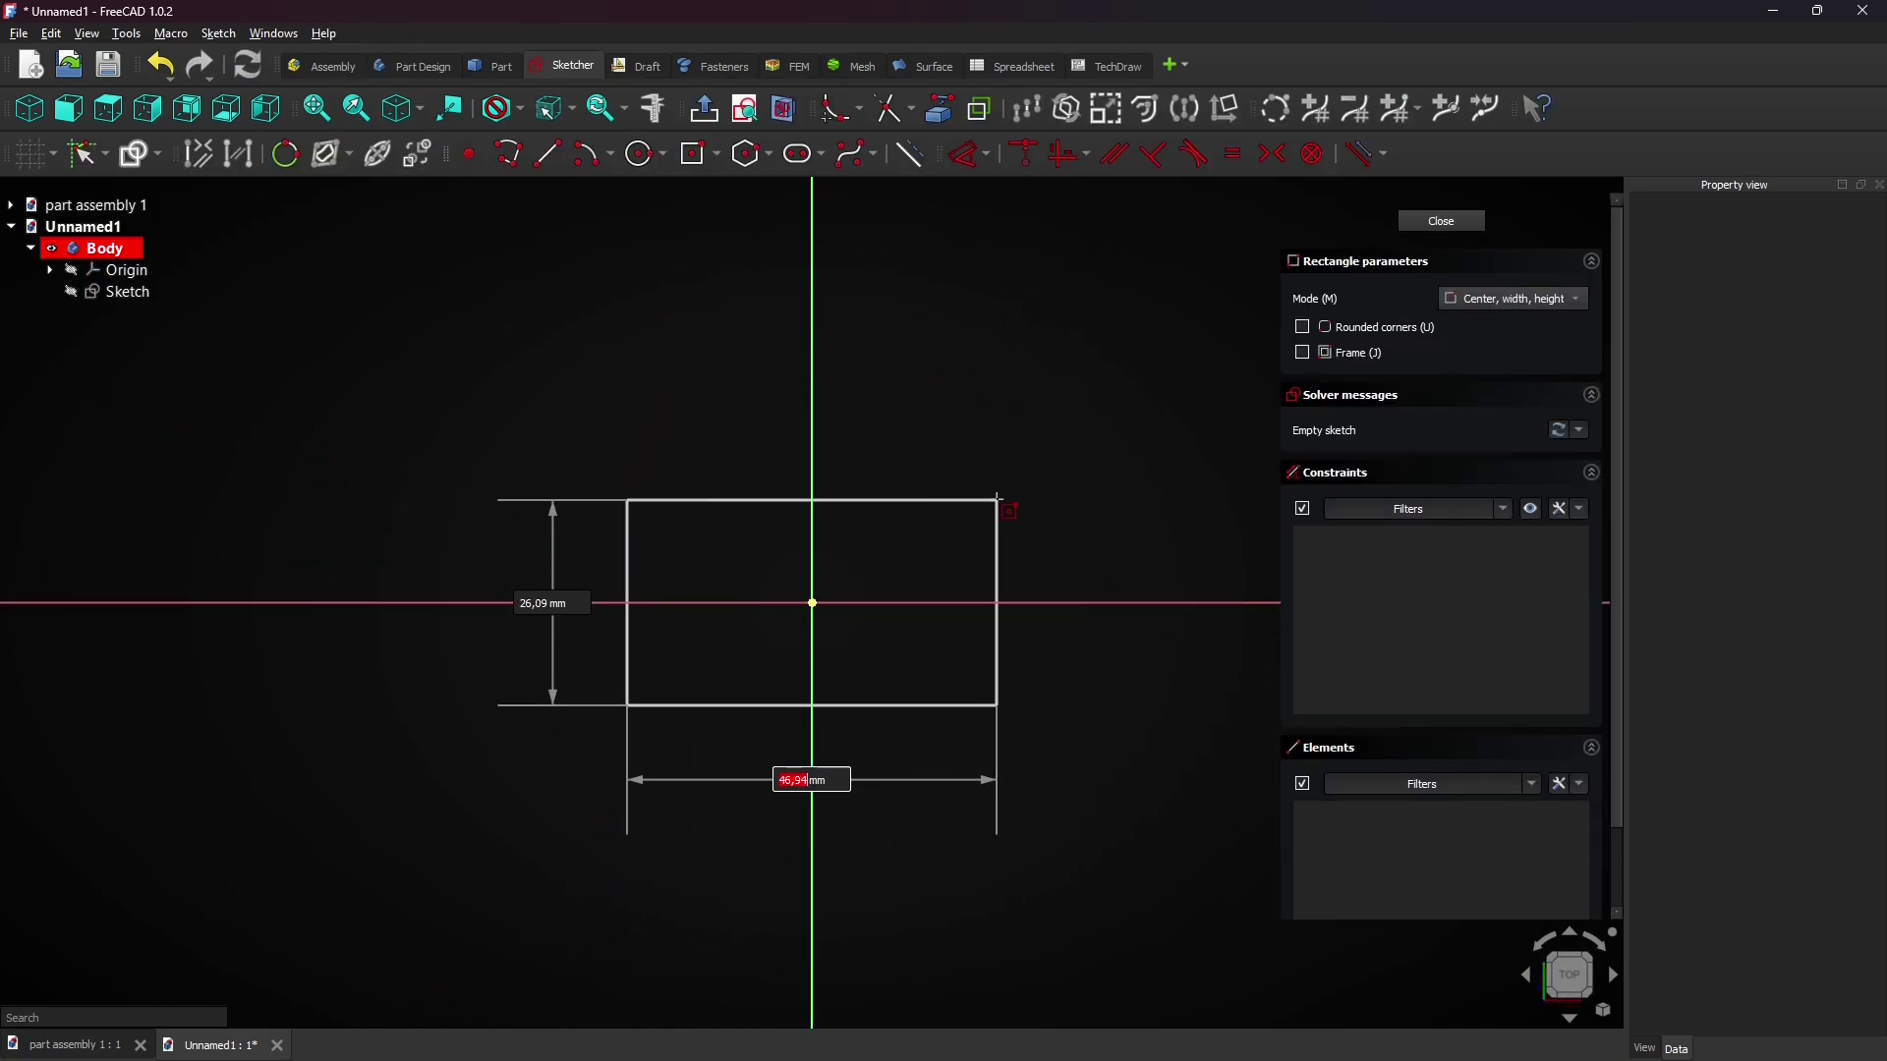
type("50")
key("Tab")
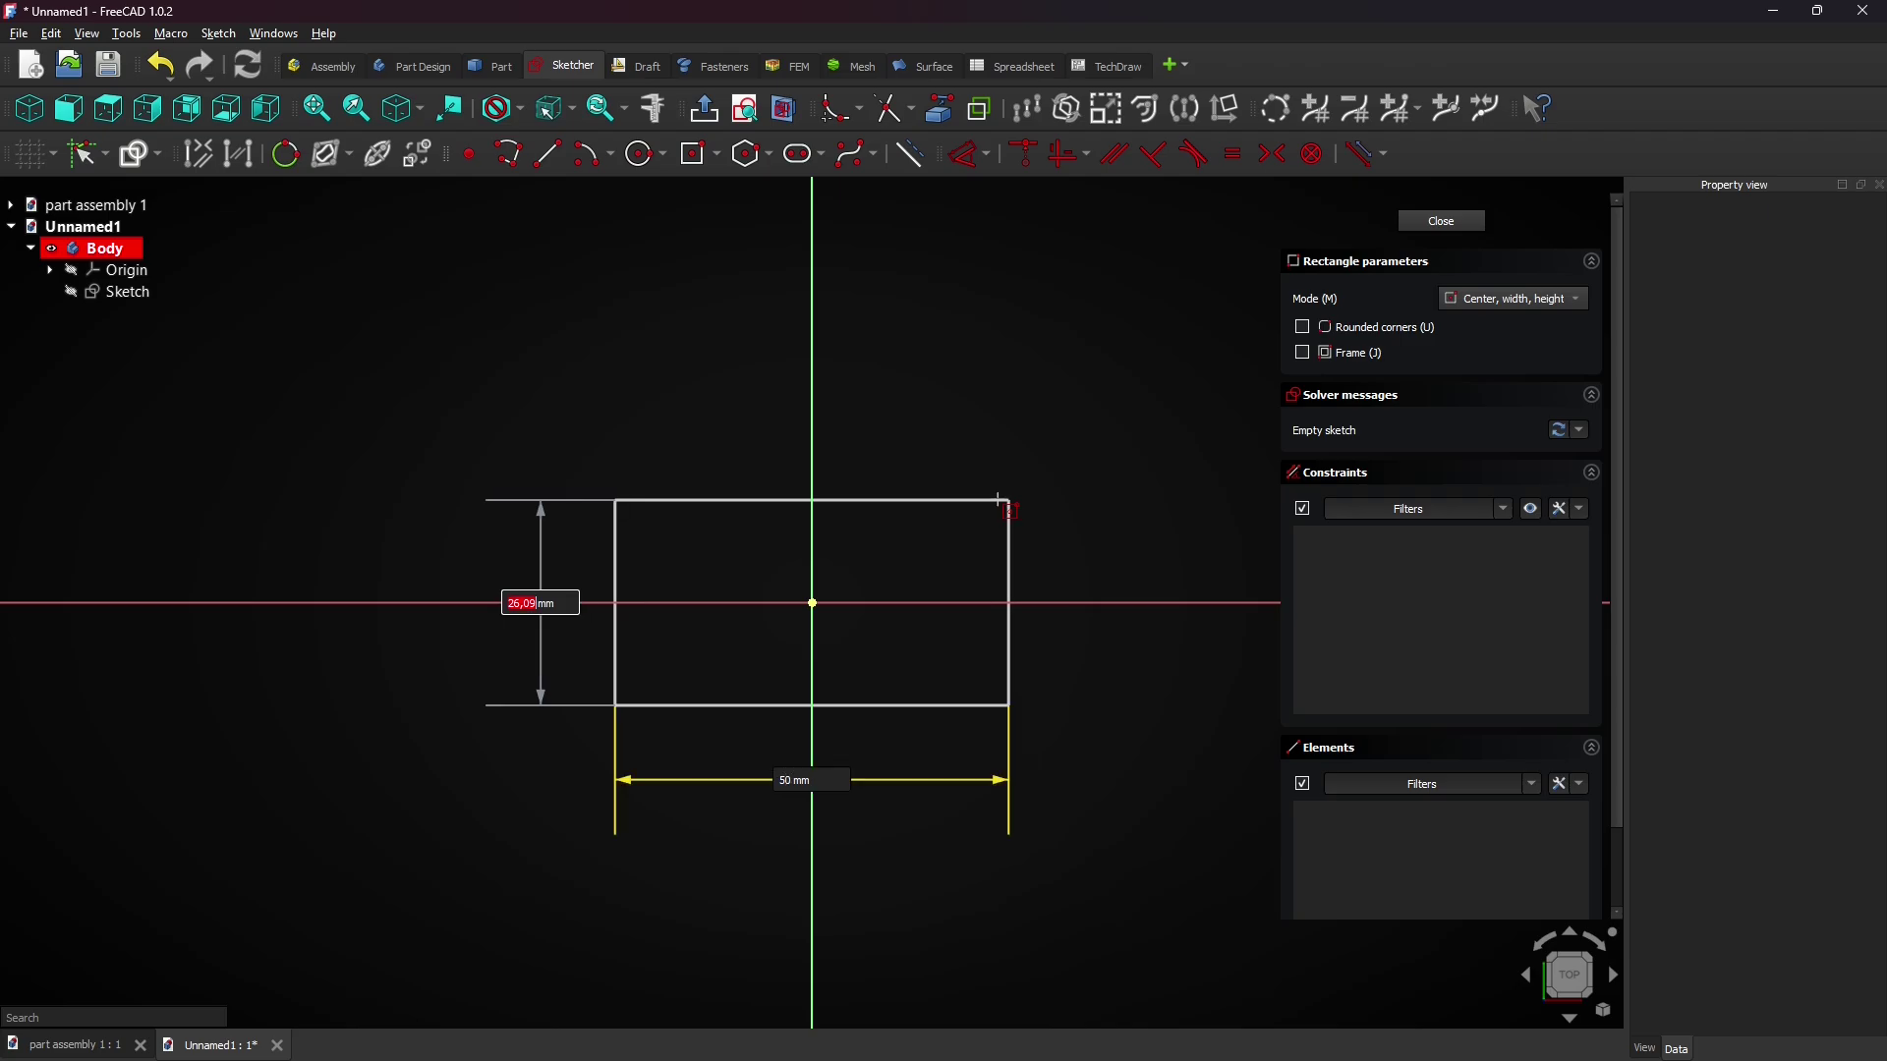
type("20")
key("Return")
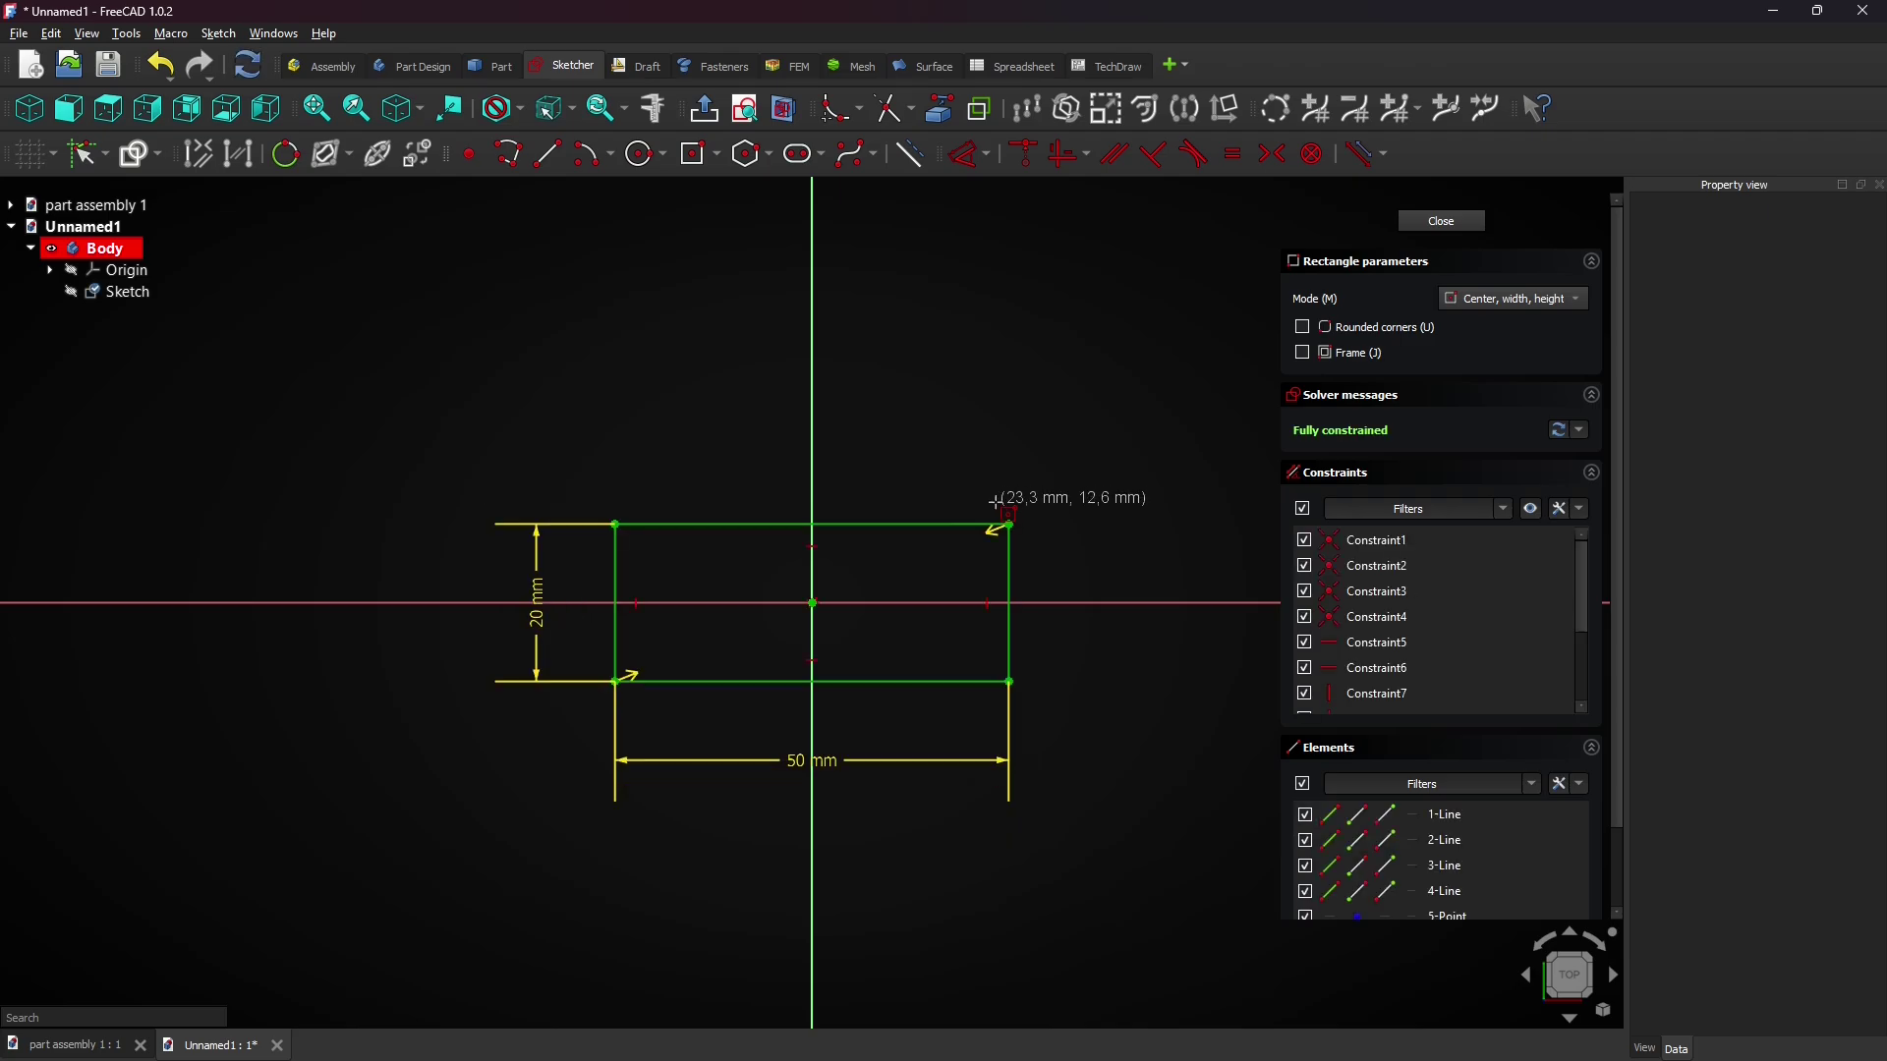
Step: Add an 8 mm diameter circle centred on the origin
left_click(651, 165)
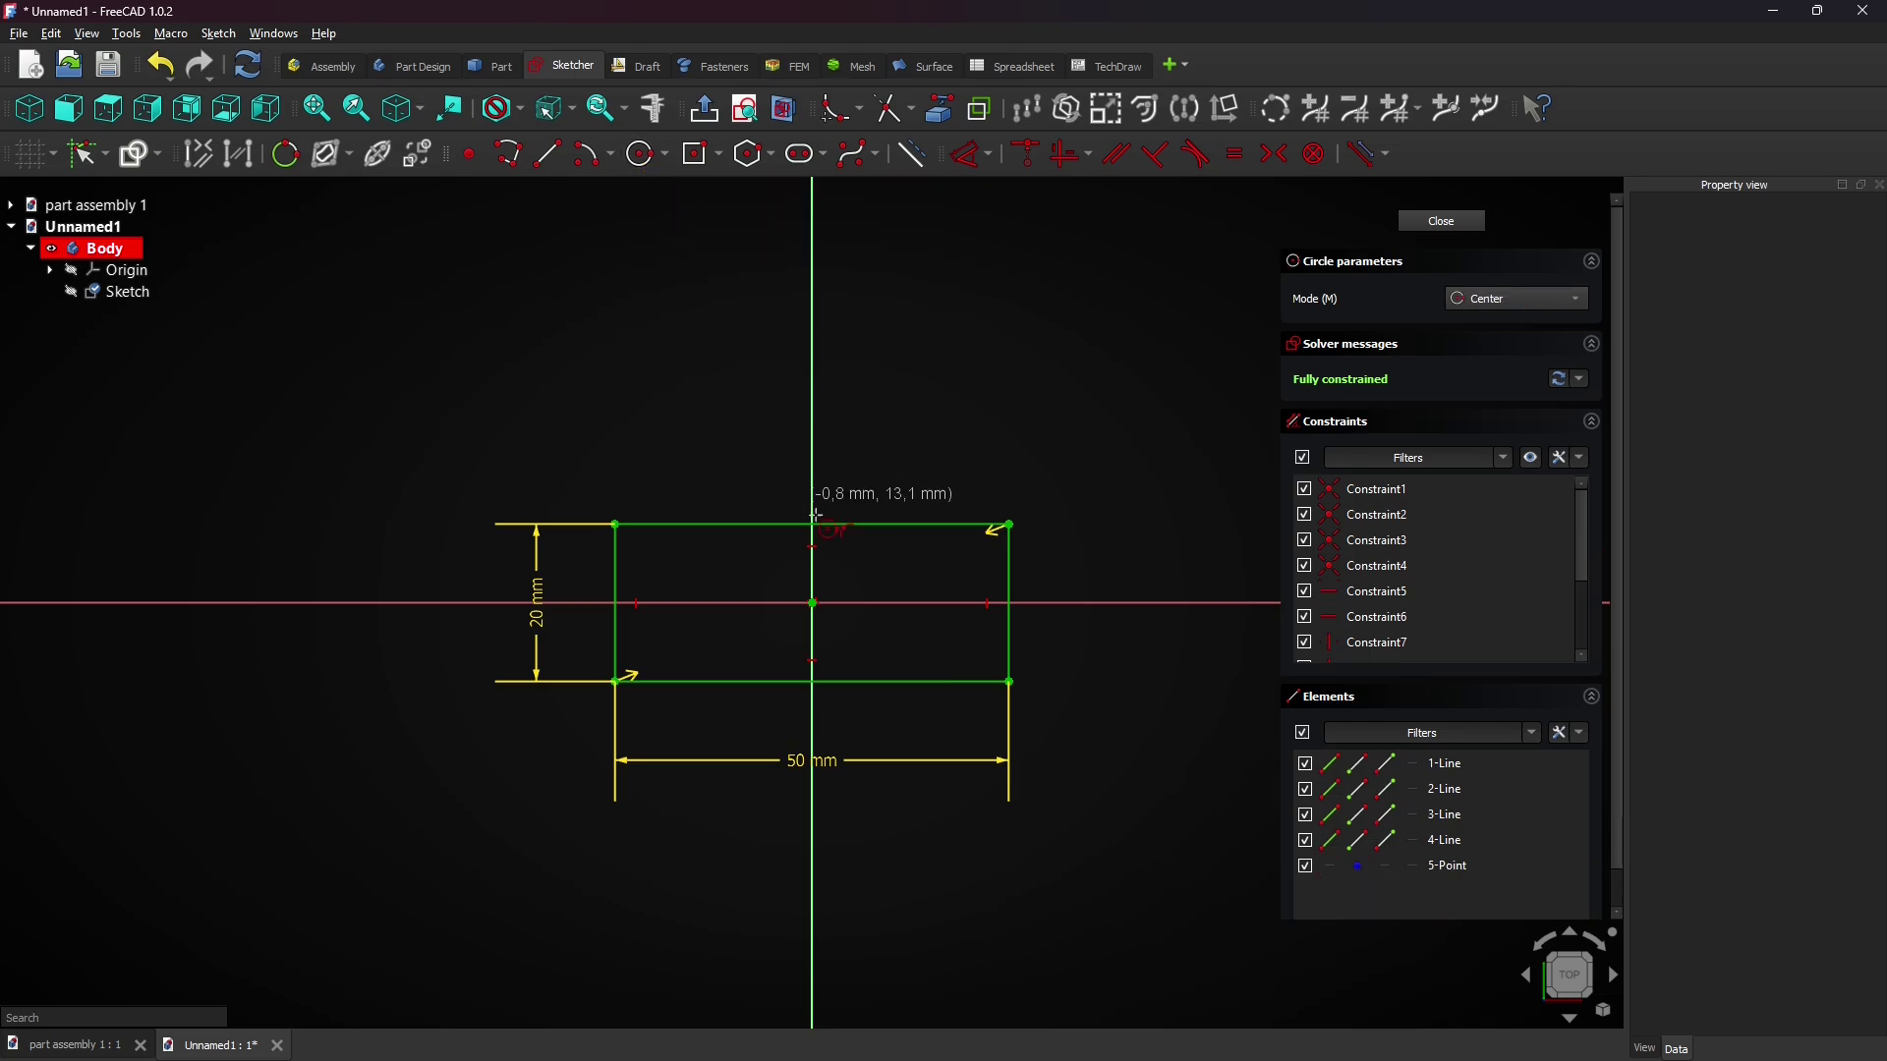
left_click(814, 604)
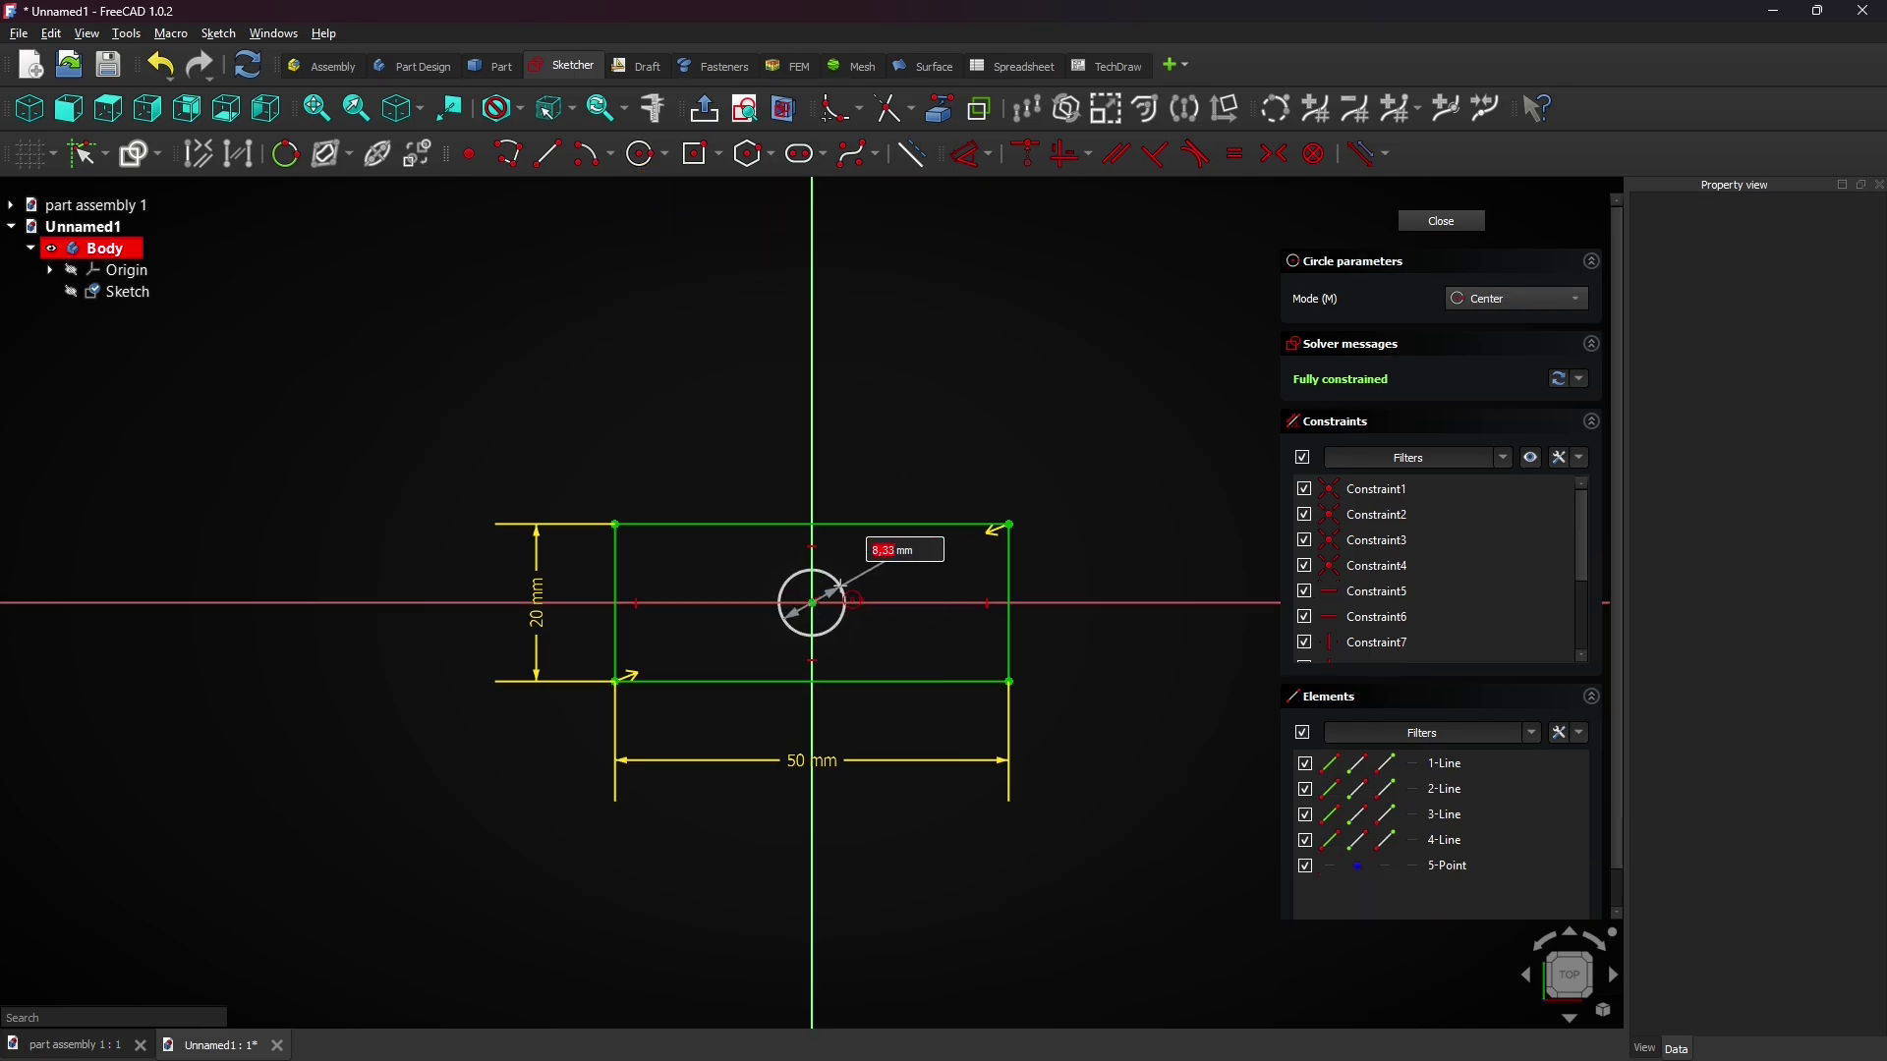
type("8")
key("Return")
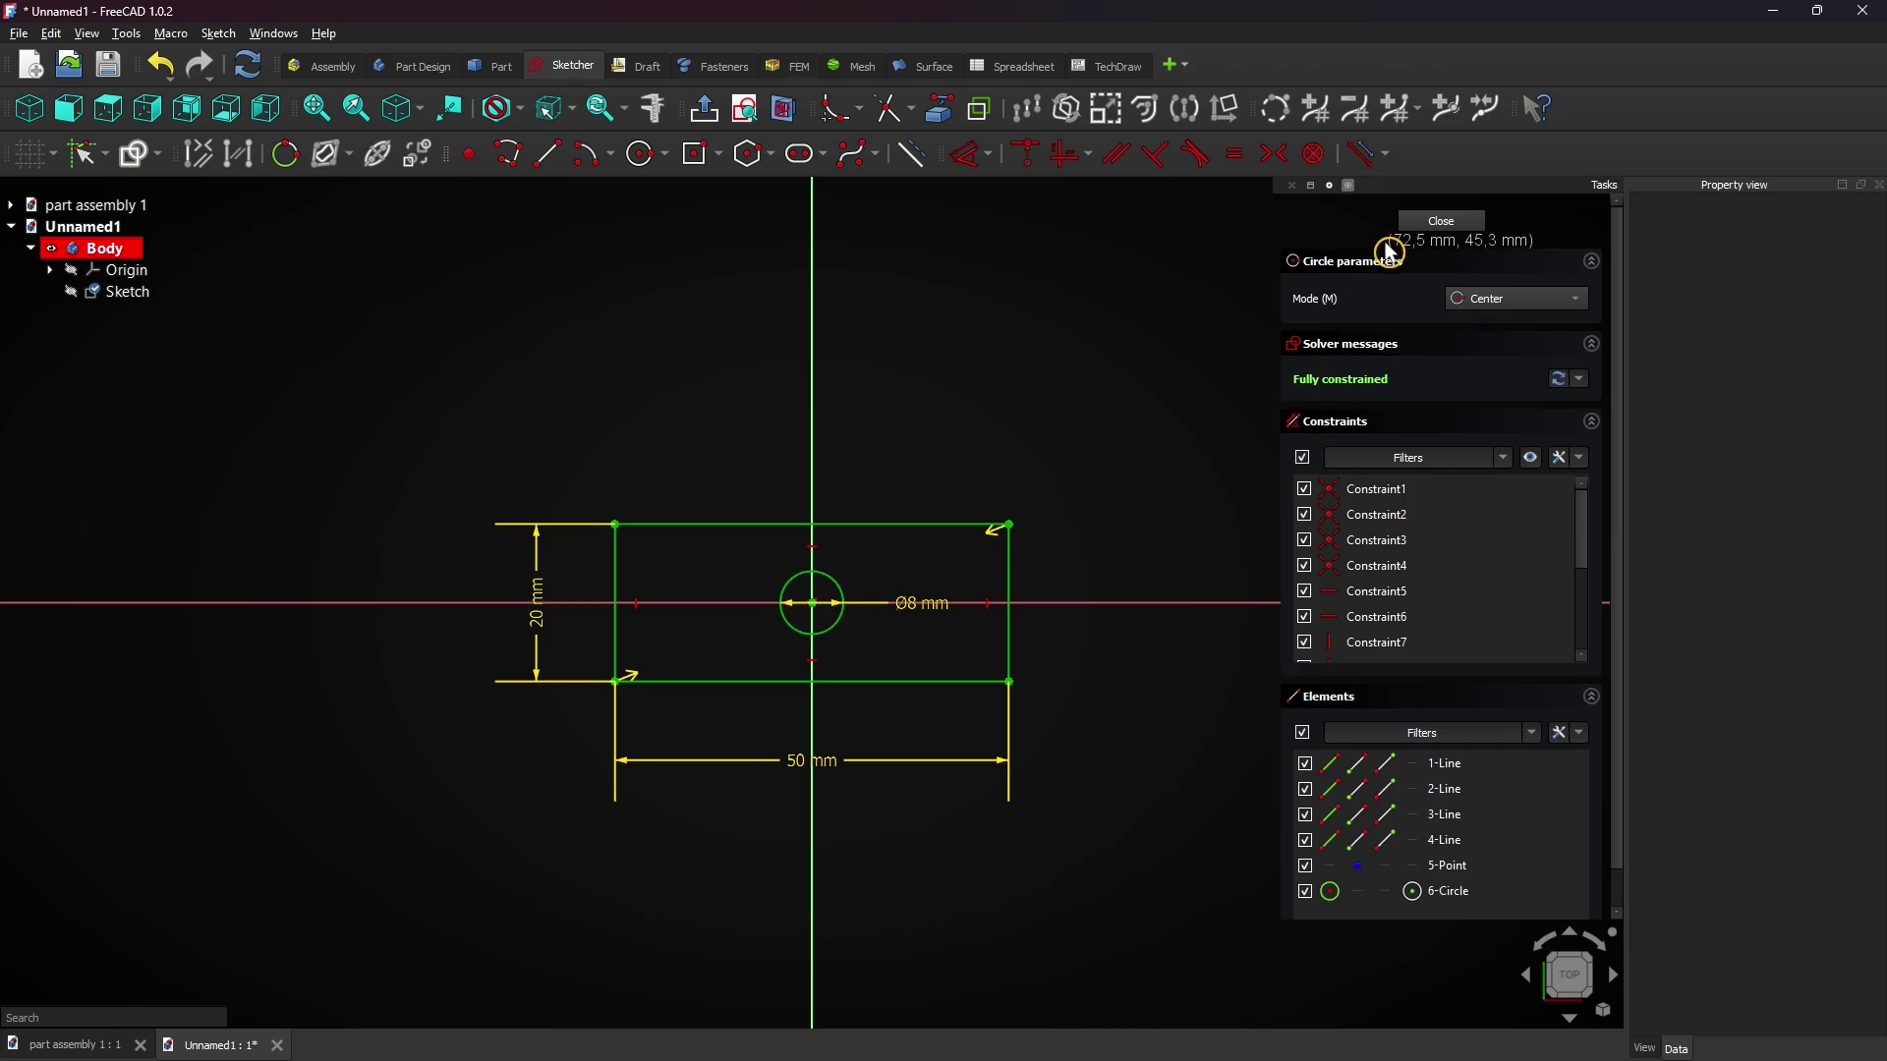
Step: Close the sketch, pad it 5 mm thick, and save as 'part assembly 2'
left_click(1418, 239)
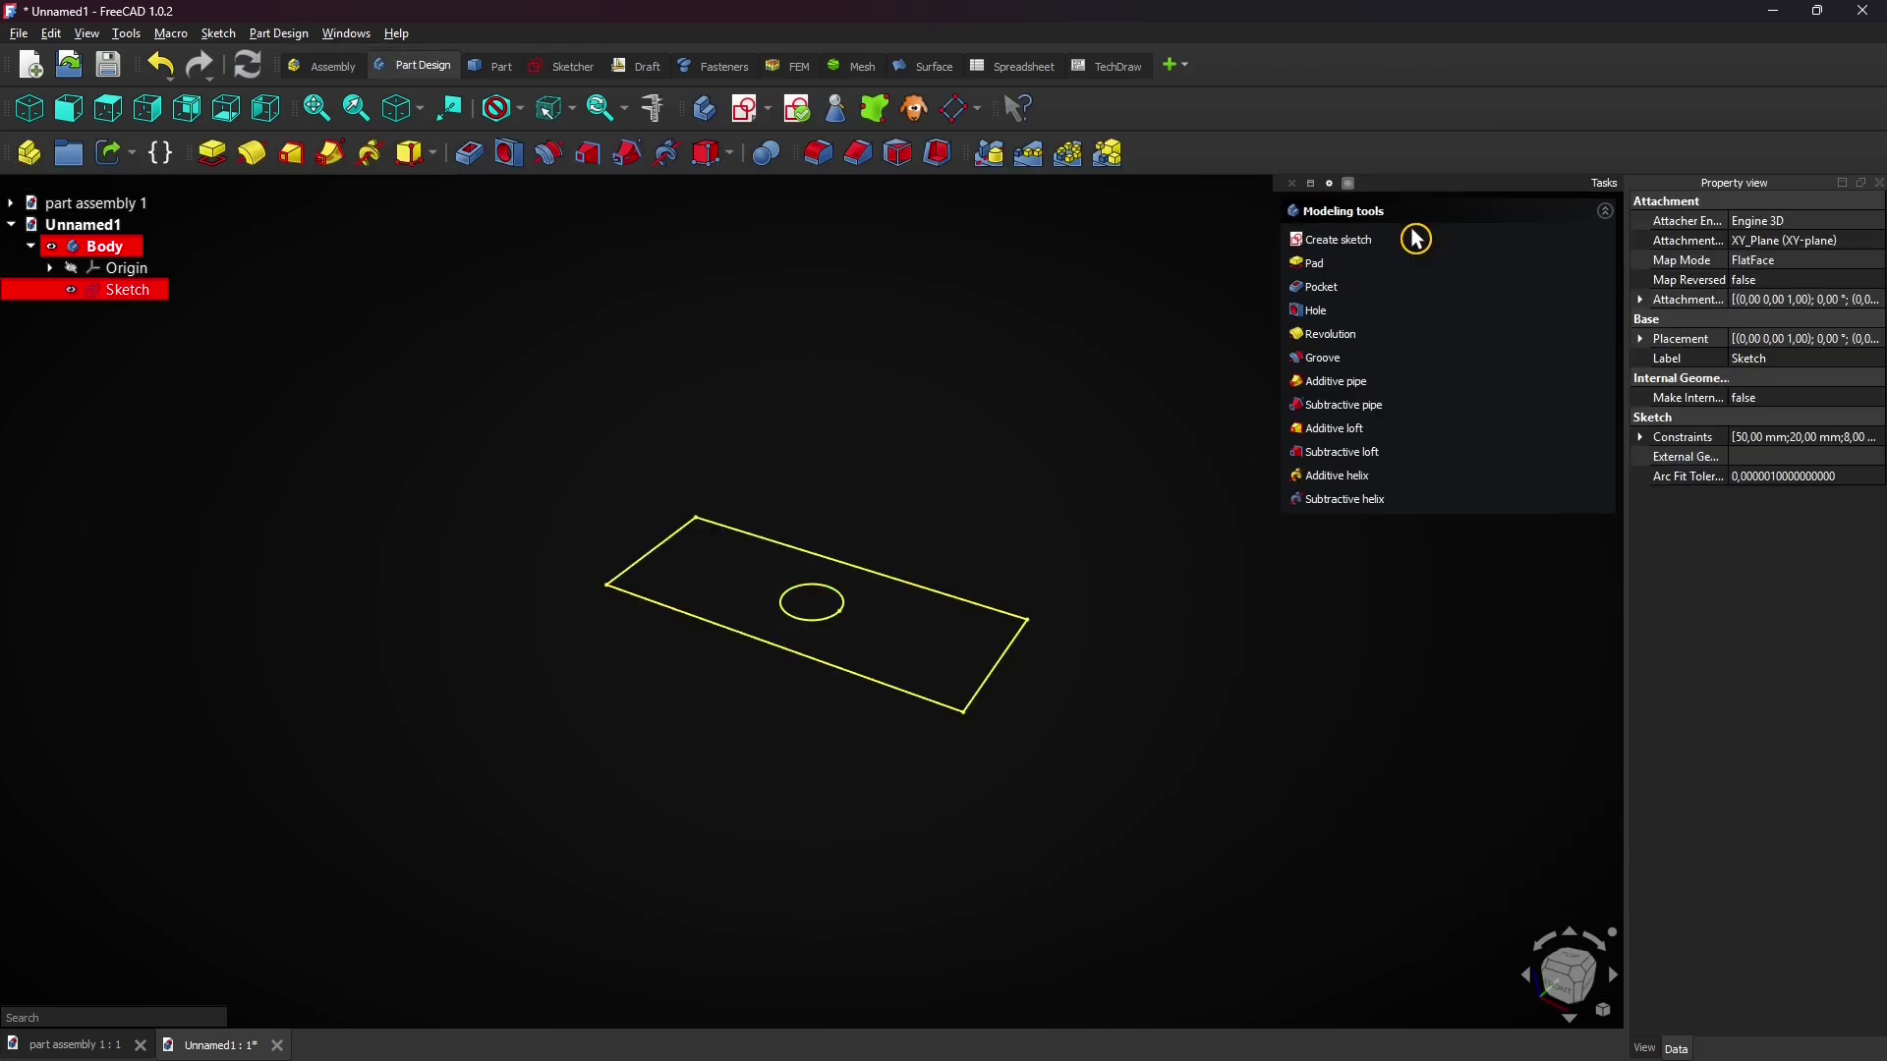
left_click(1315, 263)
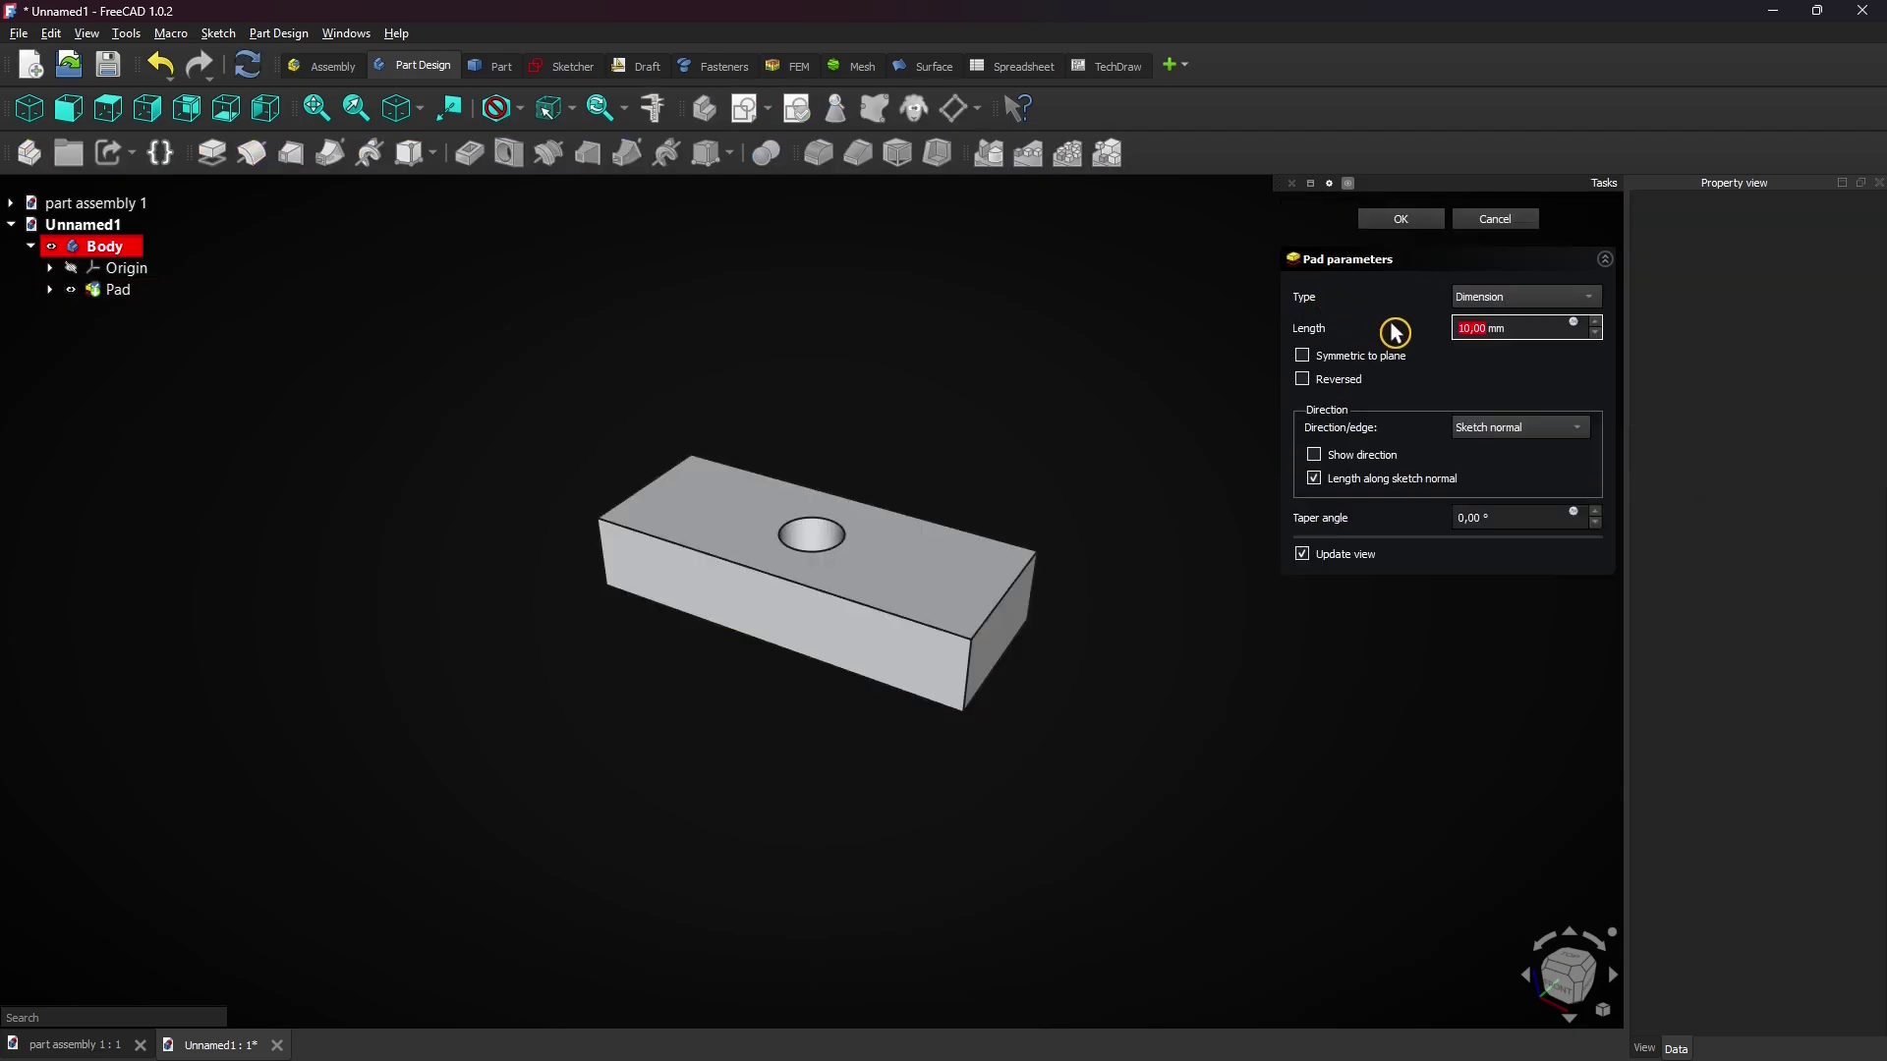
type("5")
left_click(1407, 218)
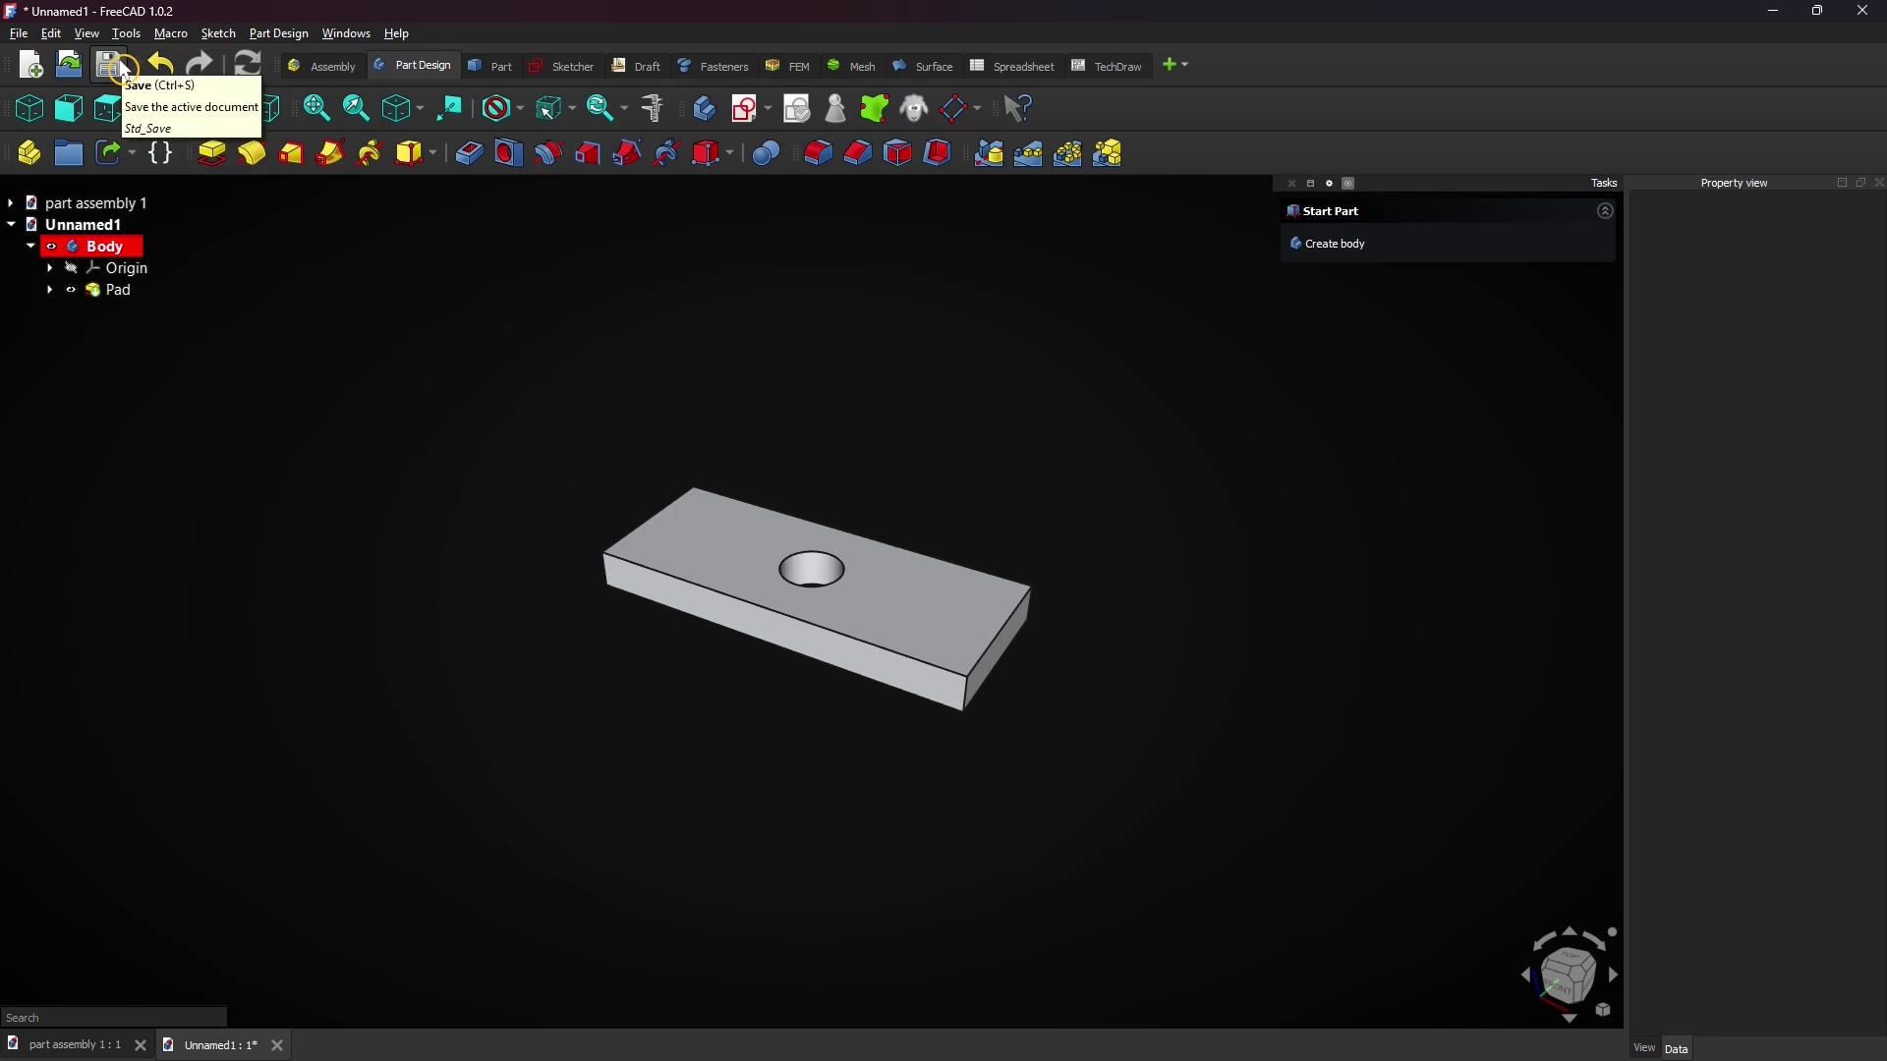
left_click(111, 65)
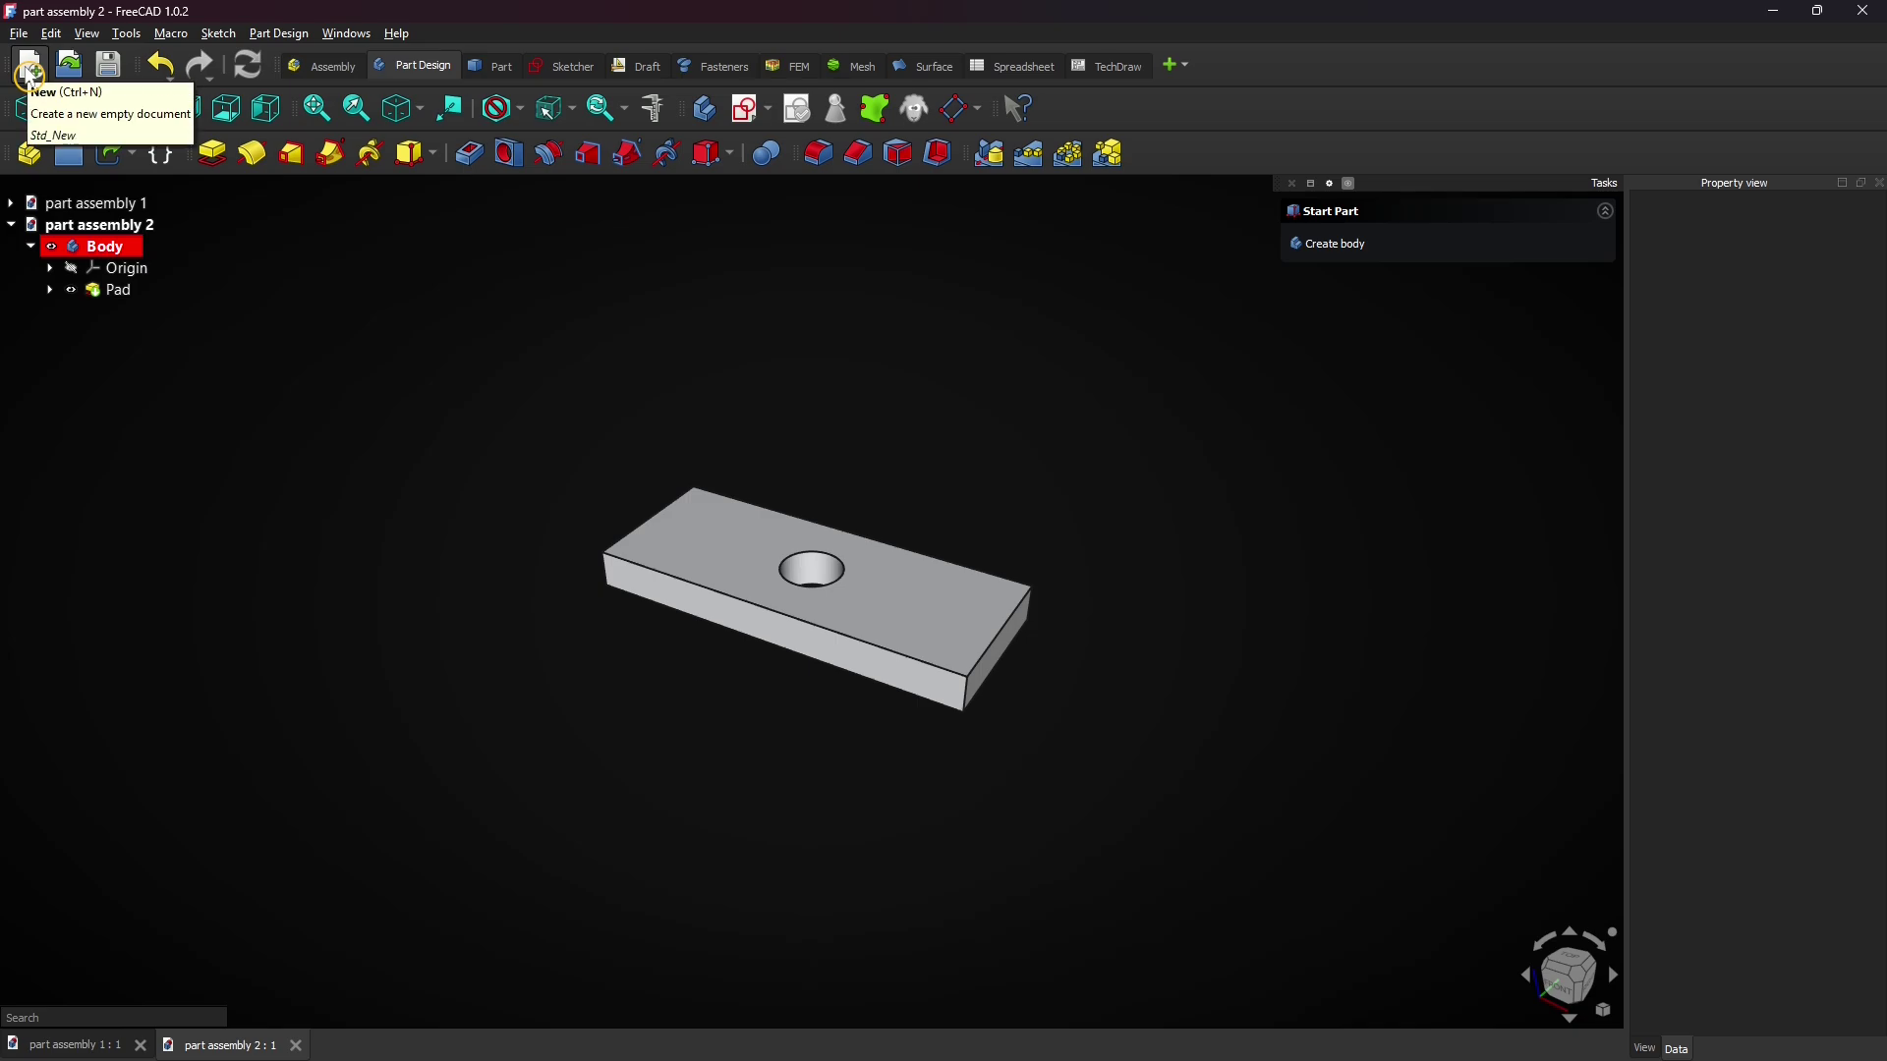
Step: Start a new document and create an Assembly object in the Assembly workbench
left_click(30, 69)
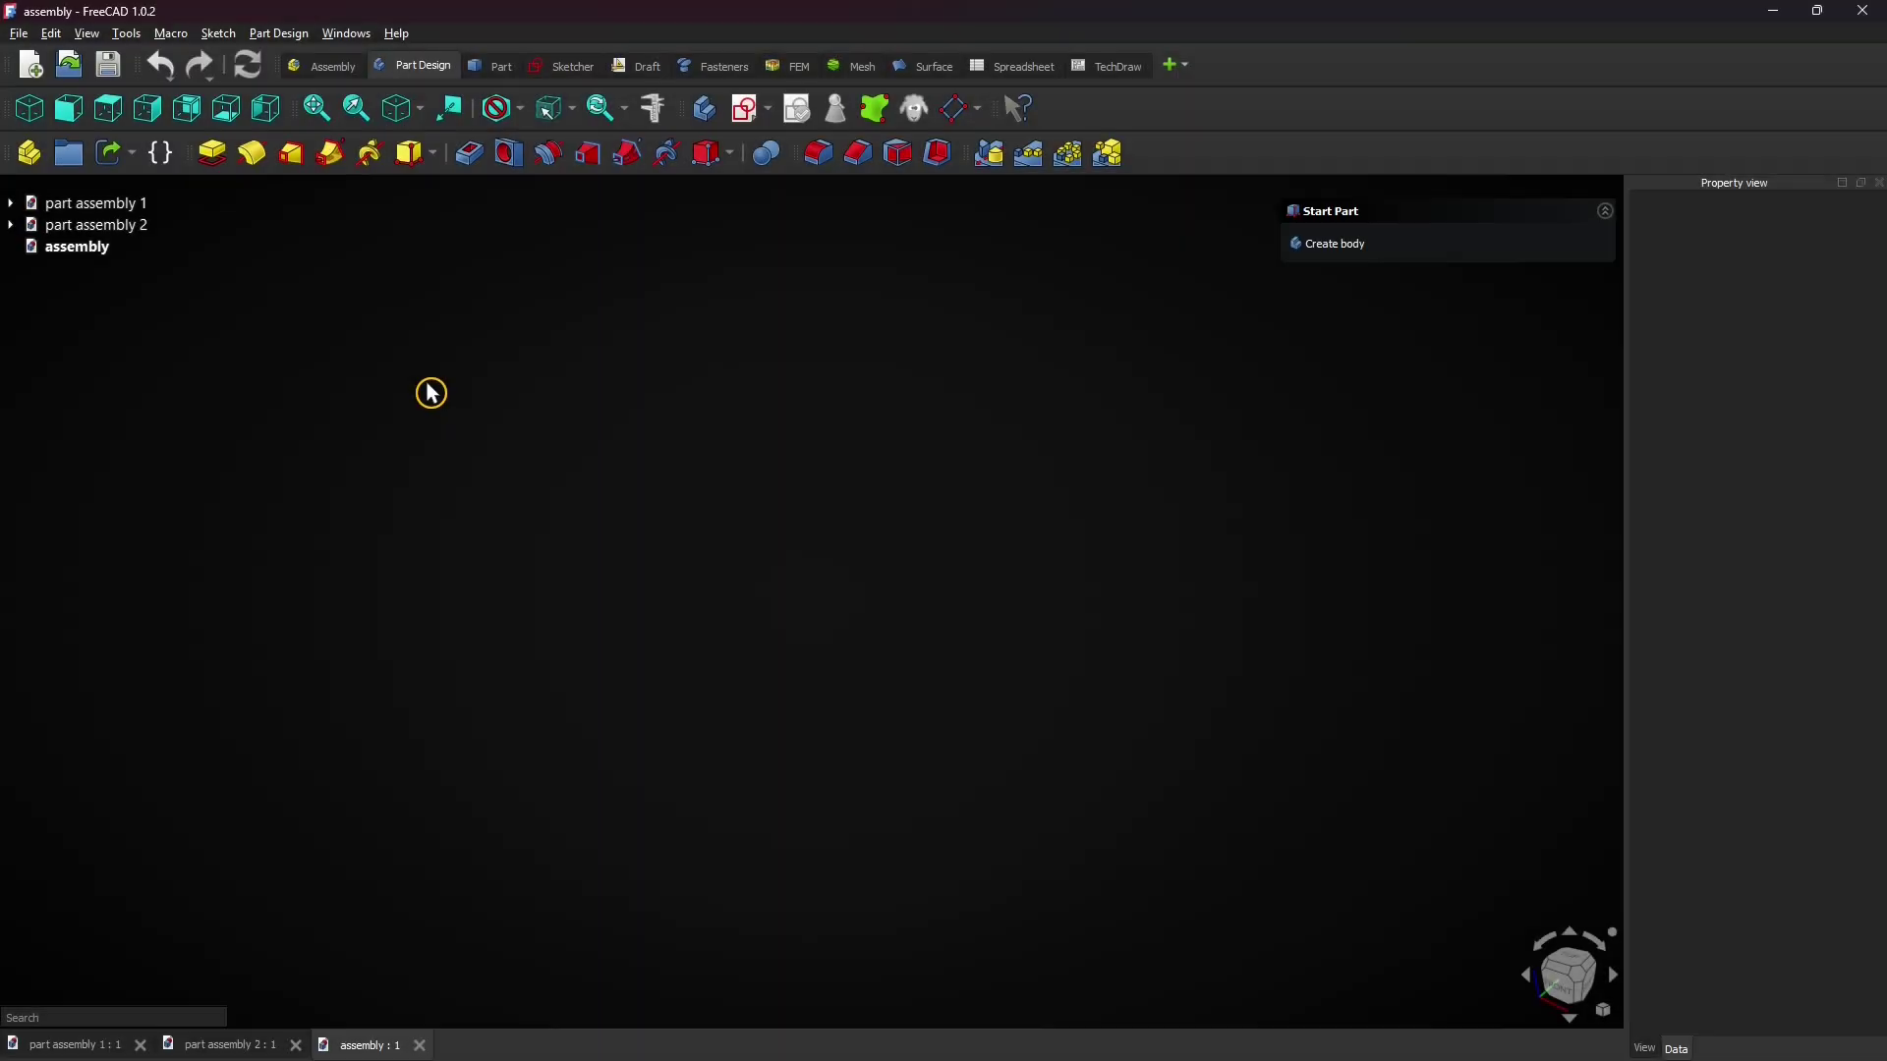
left_click(334, 83)
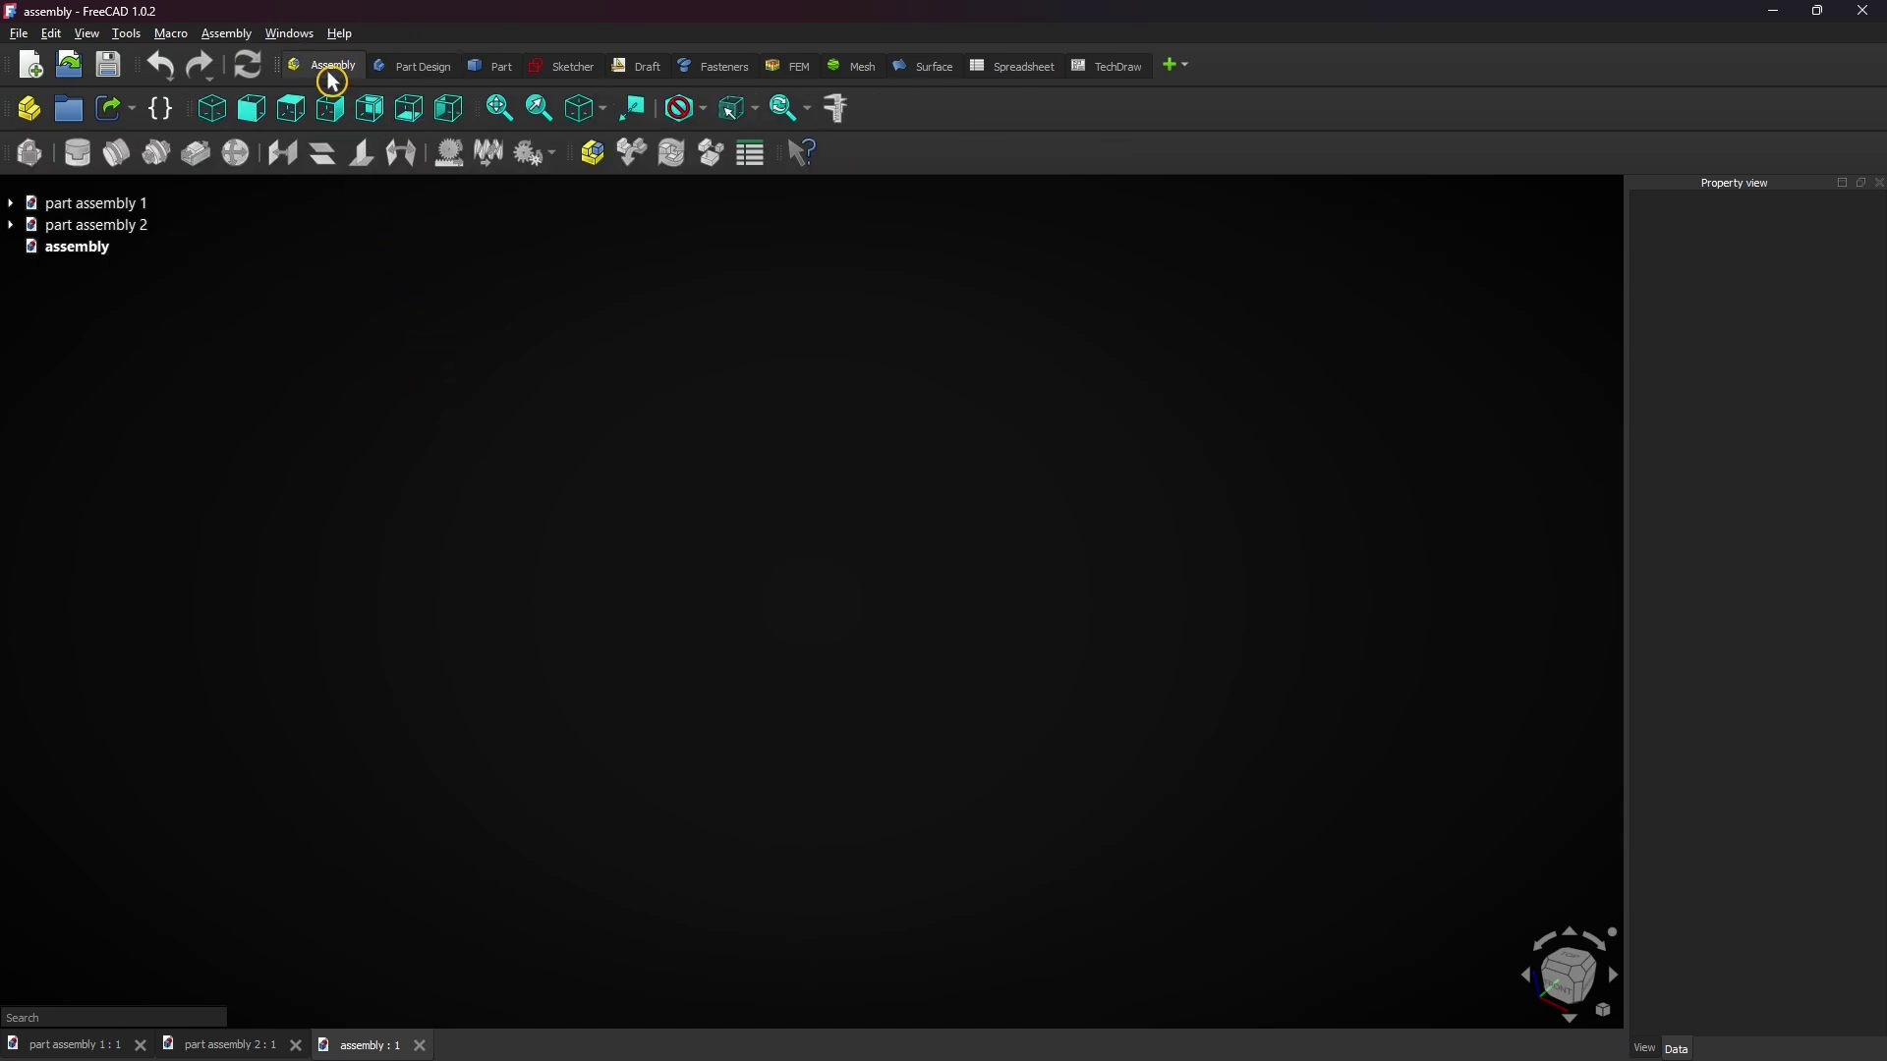
left_click(591, 155)
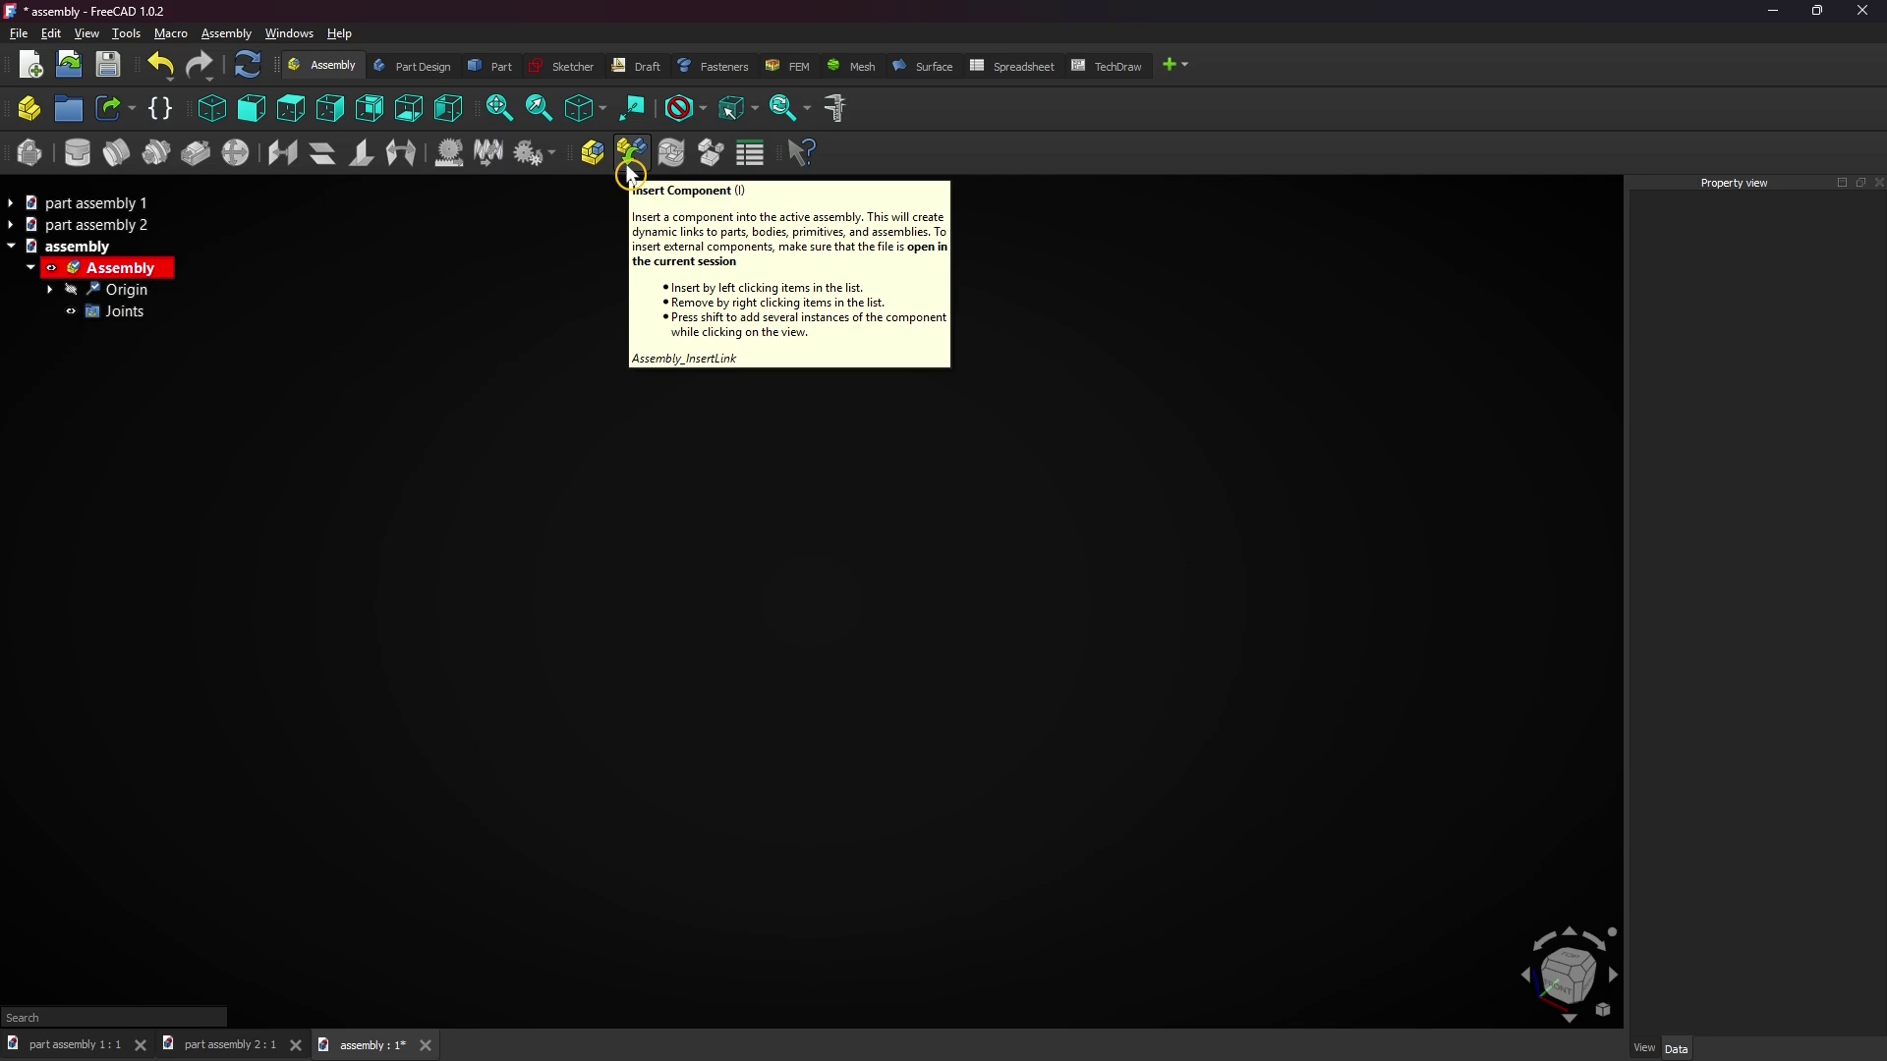
Step: Insert the Body from part assembly 1 and the Body from part assembly 2 as components
left_click(631, 156)
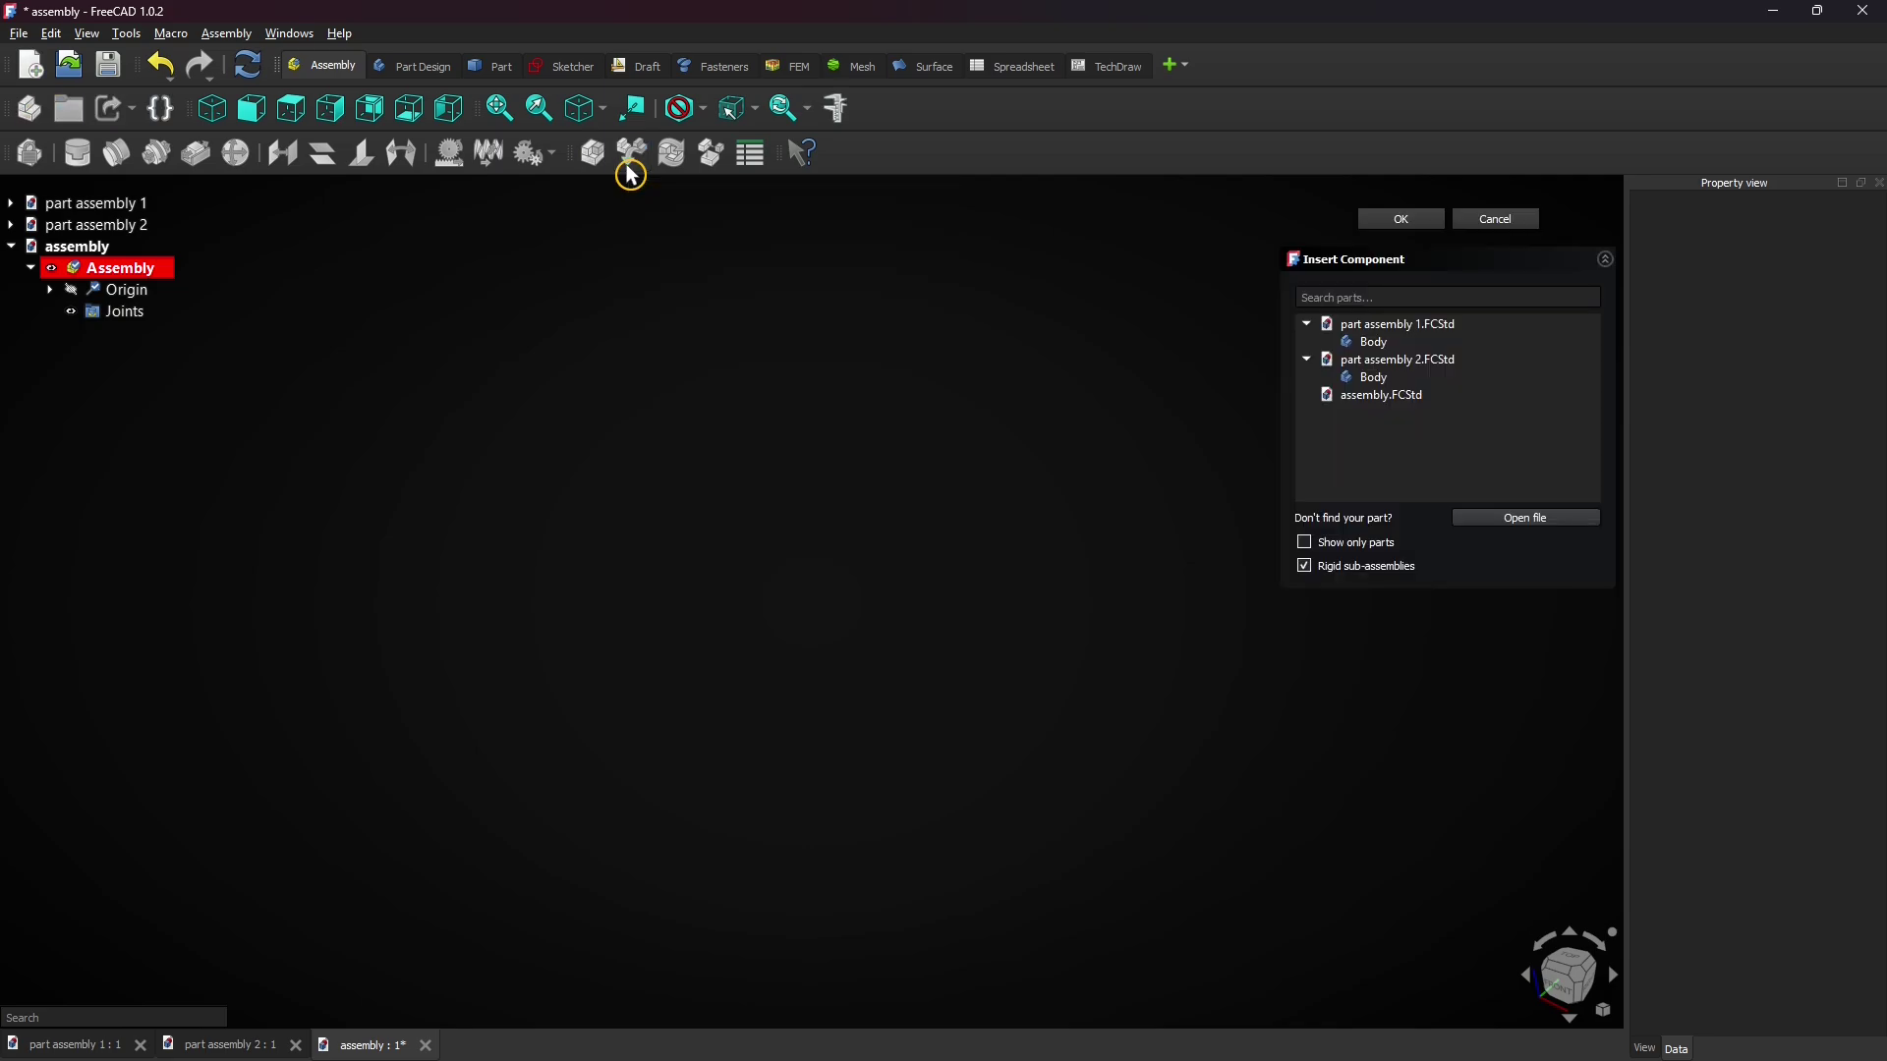
left_click(1389, 344)
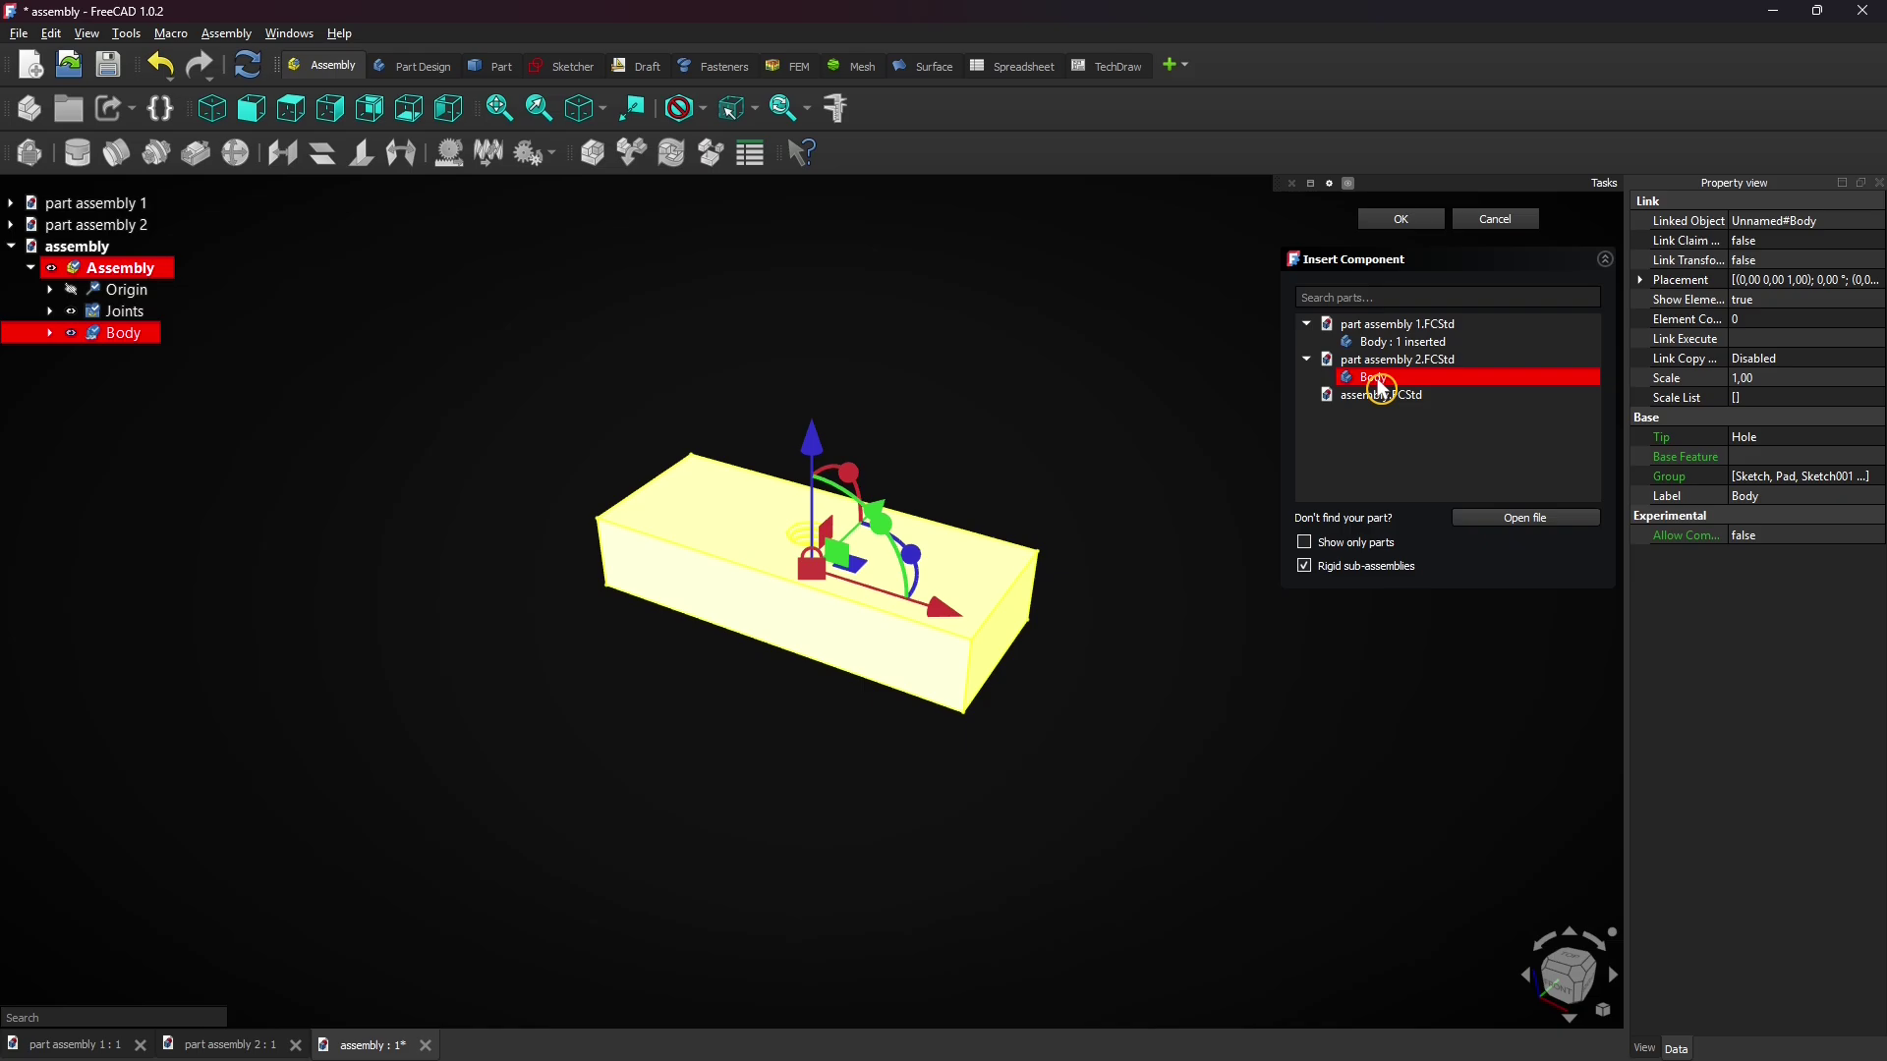
left_click(1382, 379)
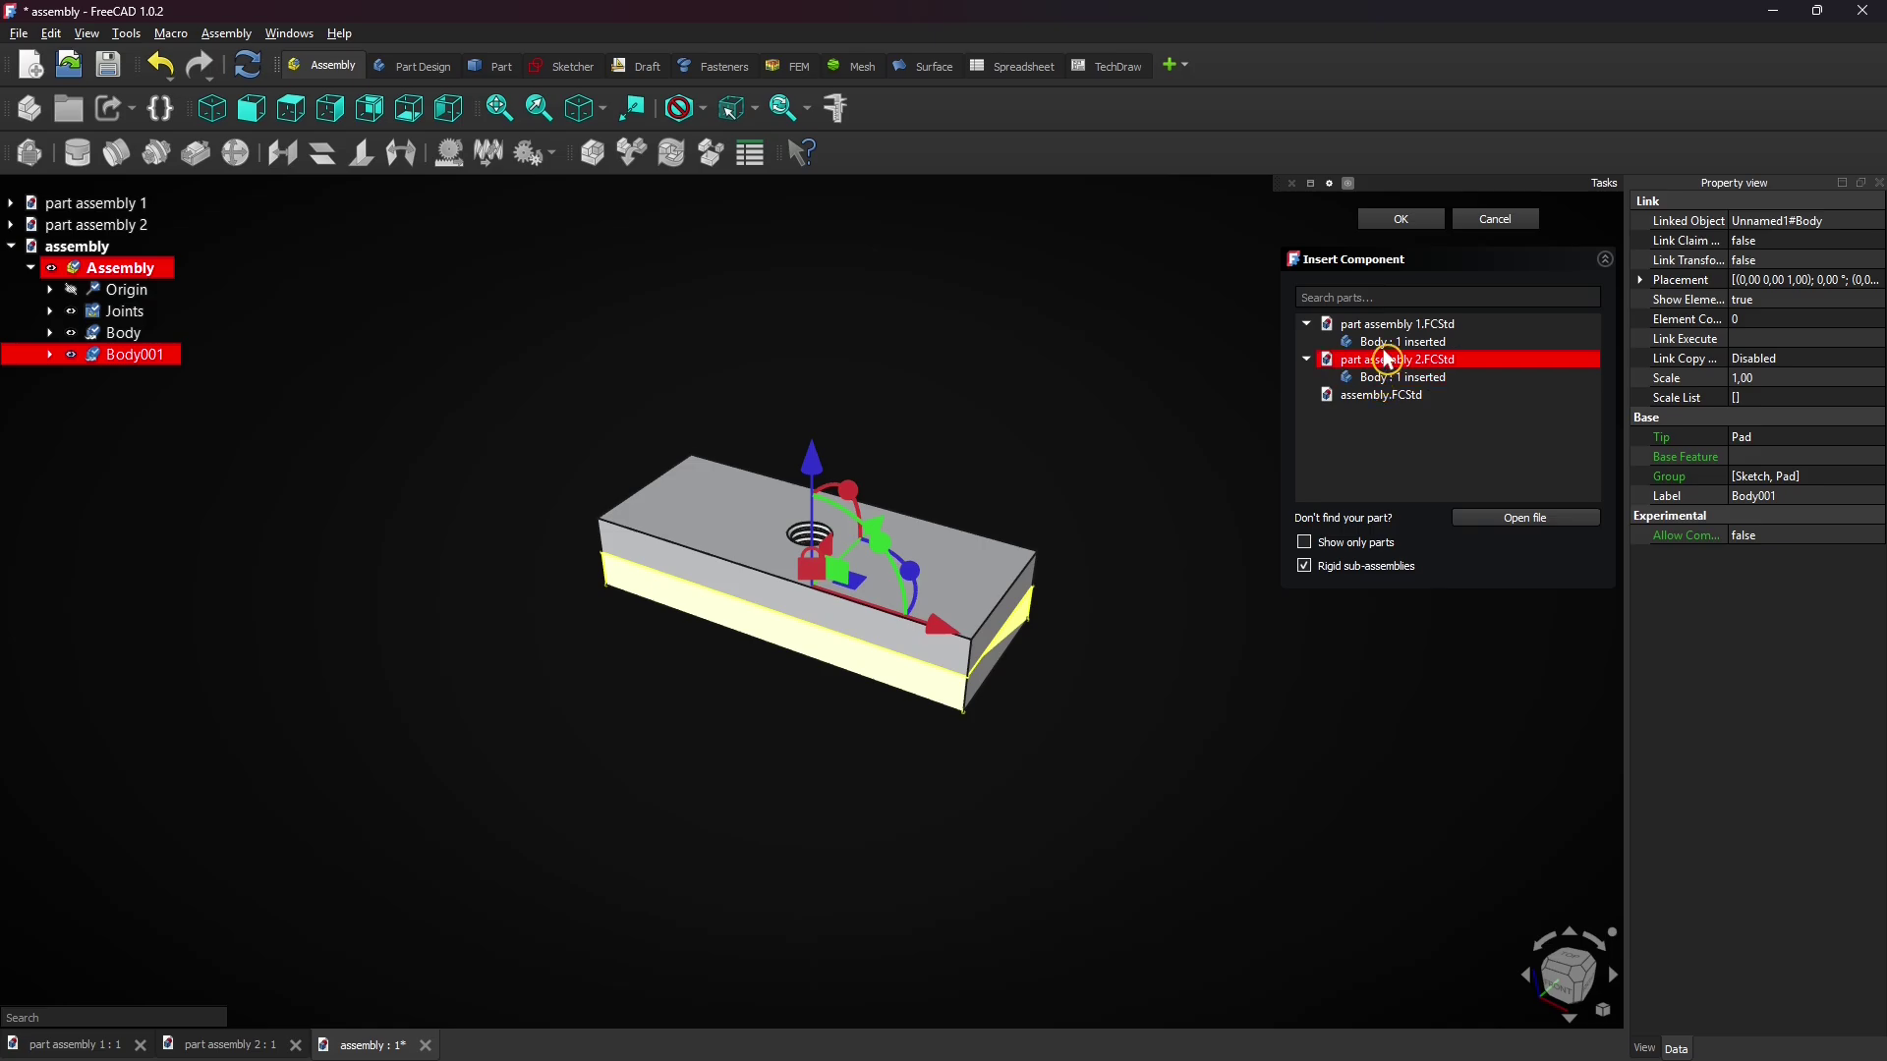
left_click(1403, 222)
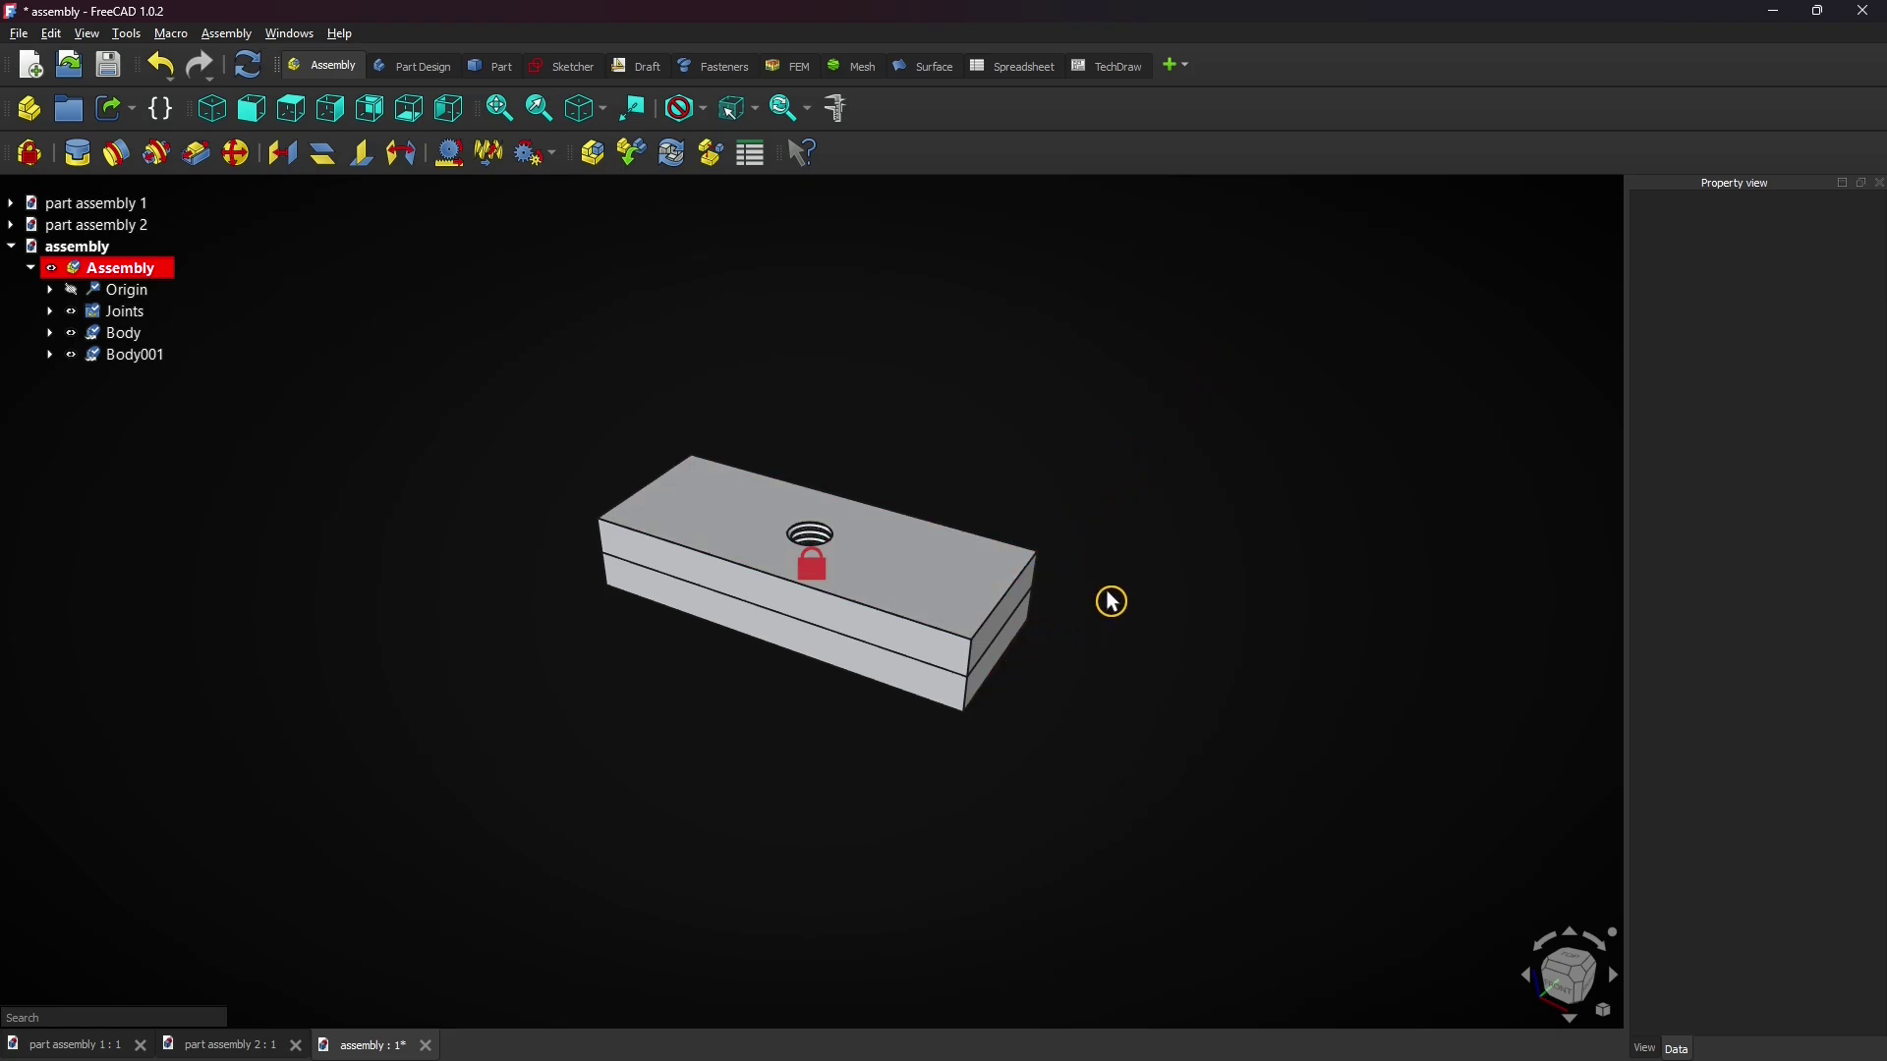
Step: Drag the plate Body001 up and behind, clear of the threaded block
left_click(939, 623)
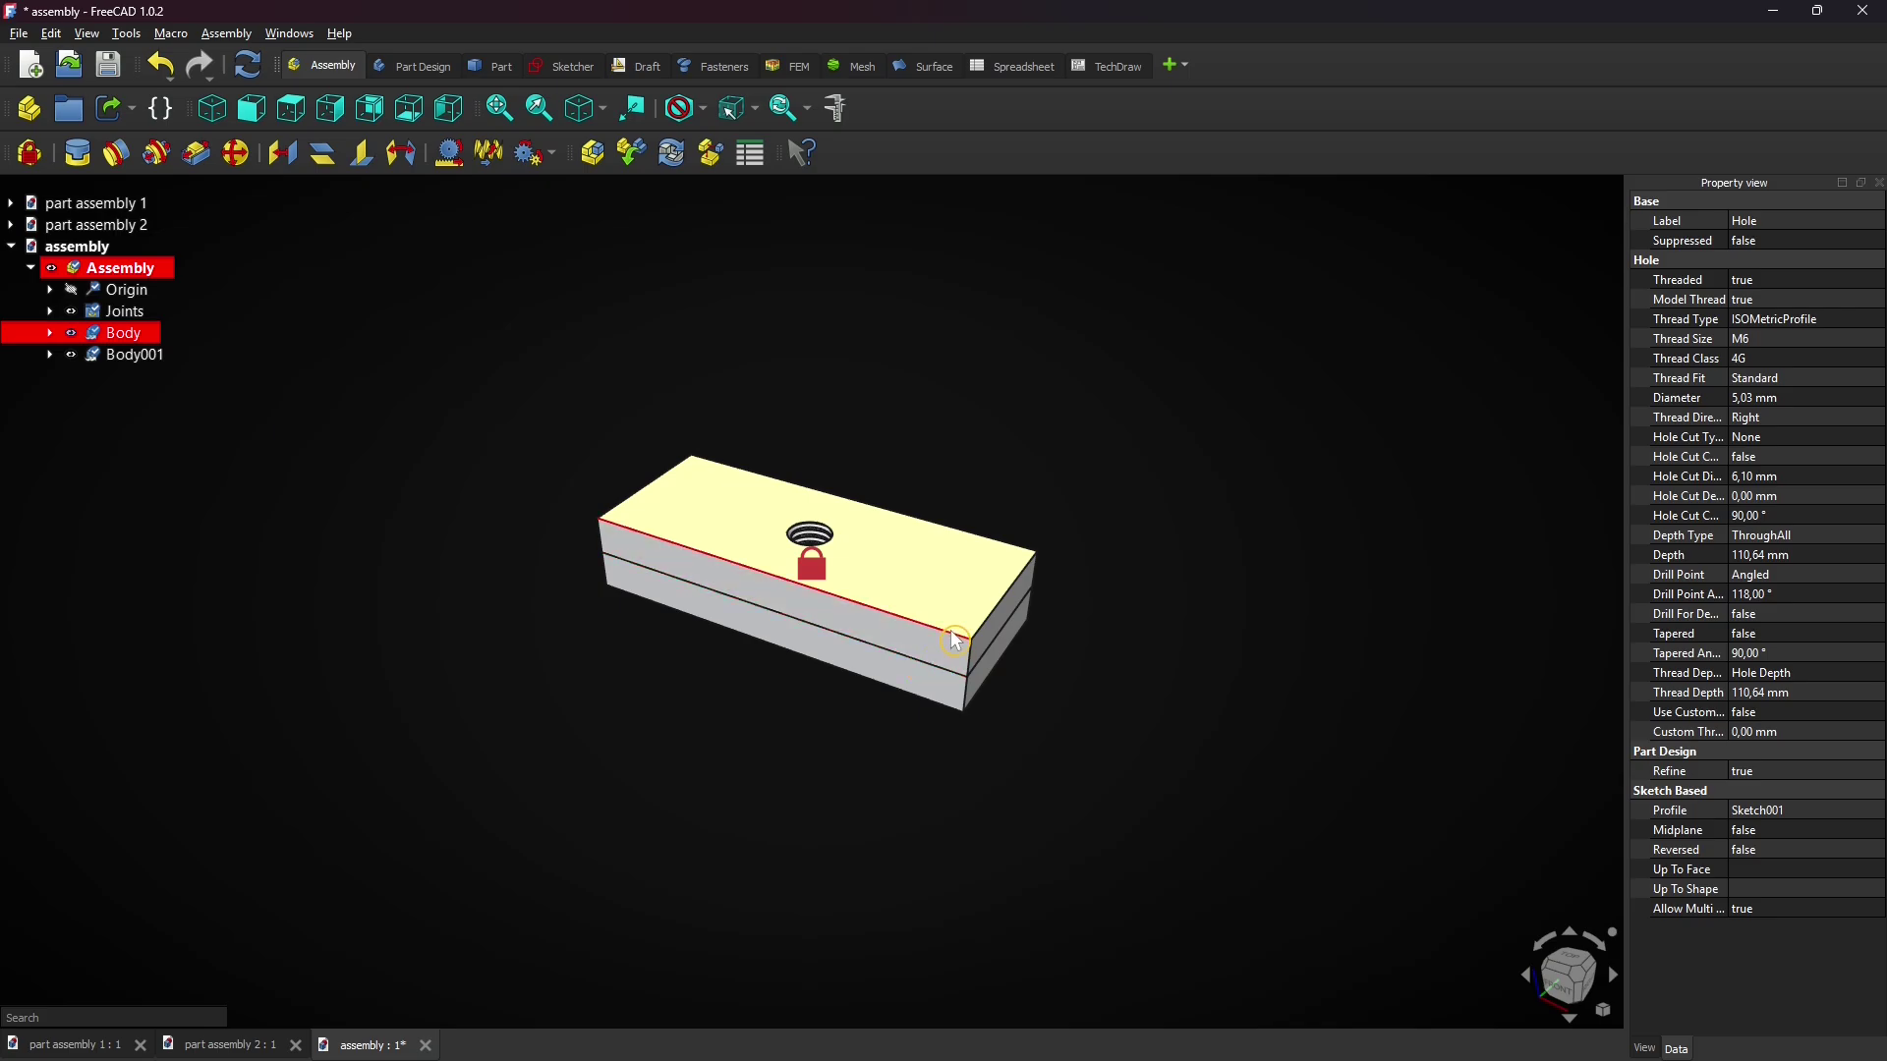
left_click(897, 493)
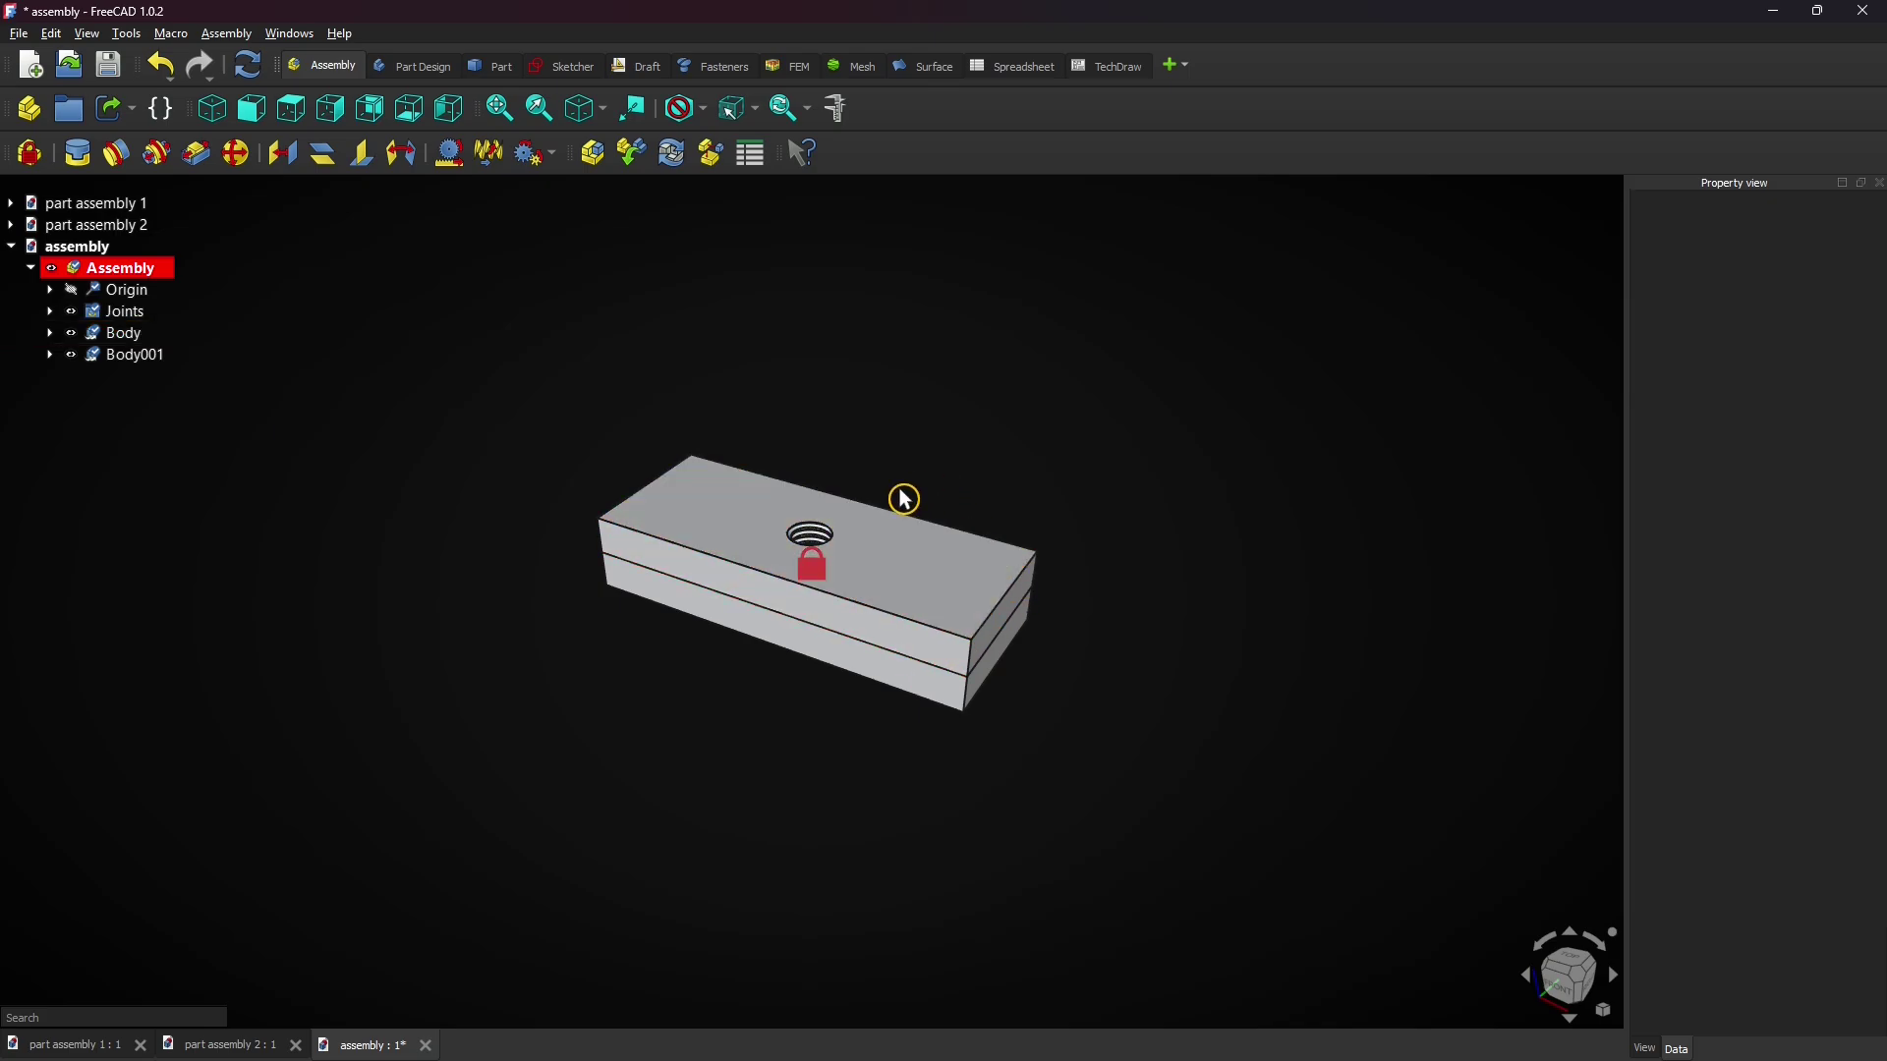
left_click(893, 668)
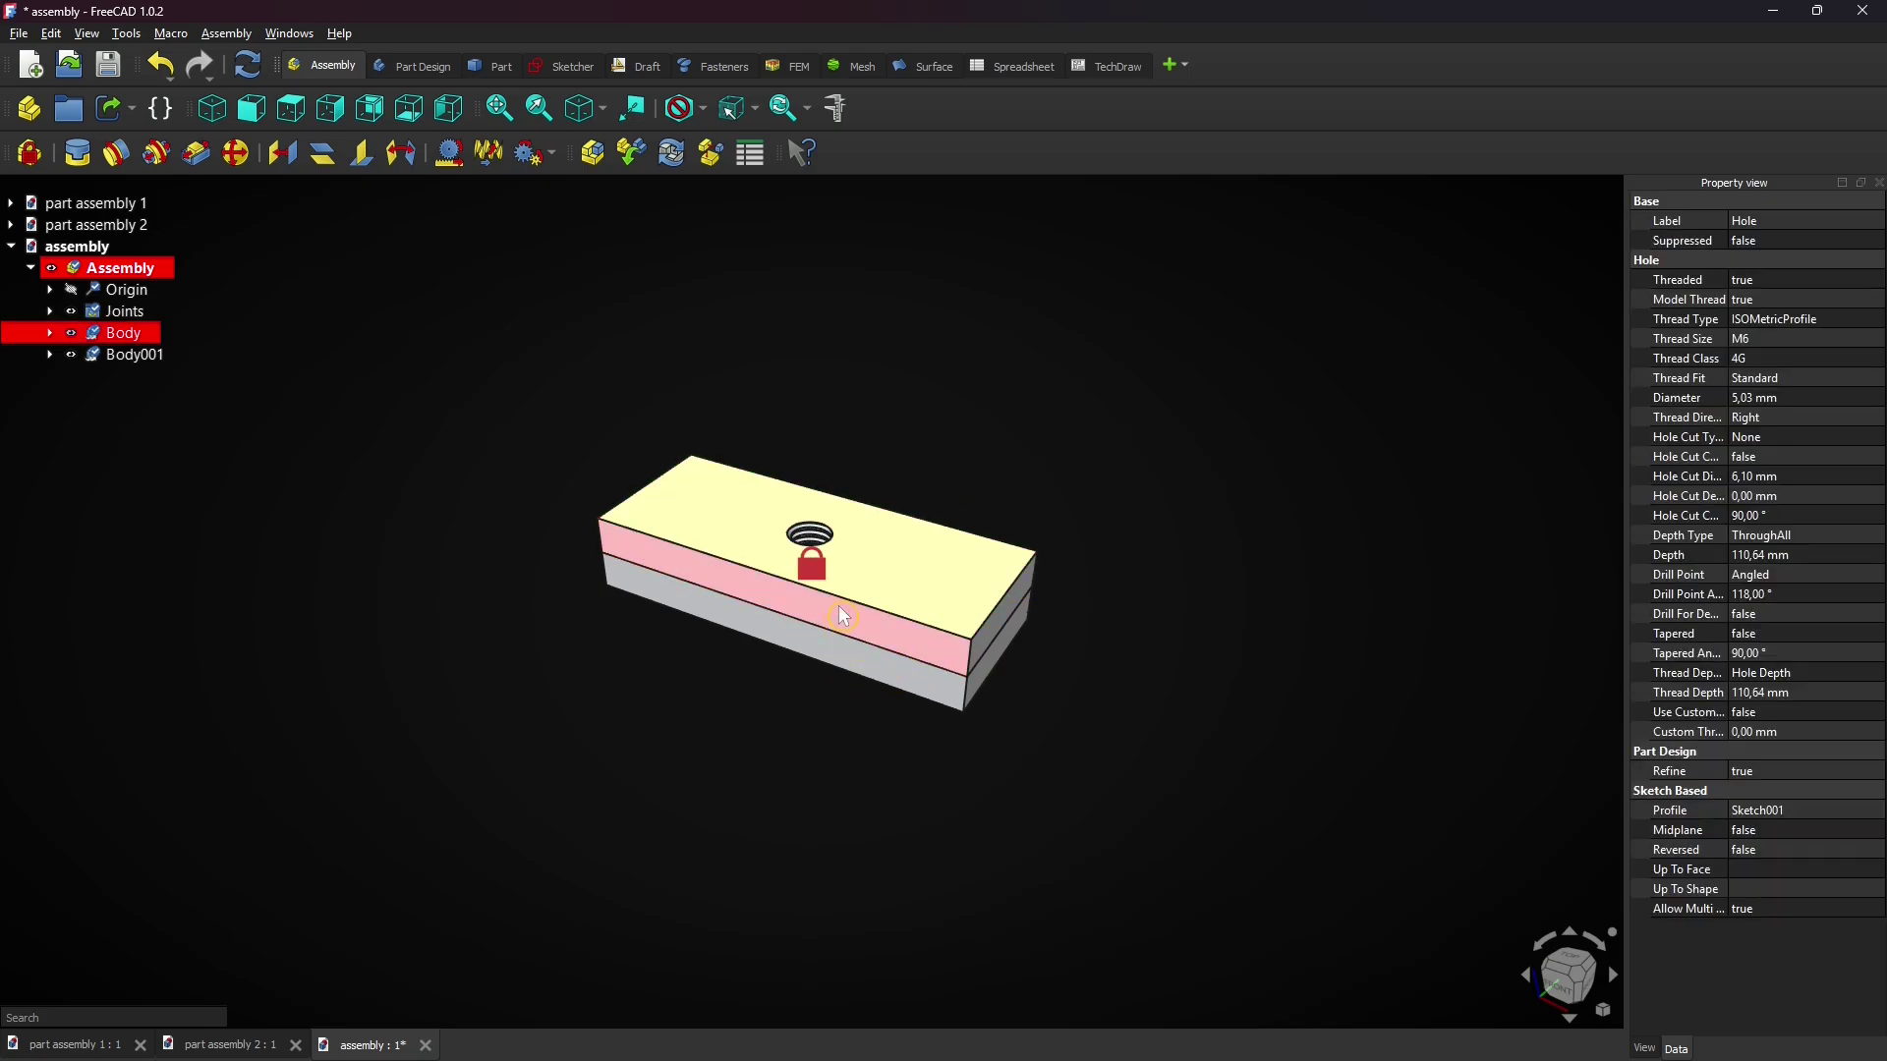
left_click_drag(1012, 645, 1094, 528)
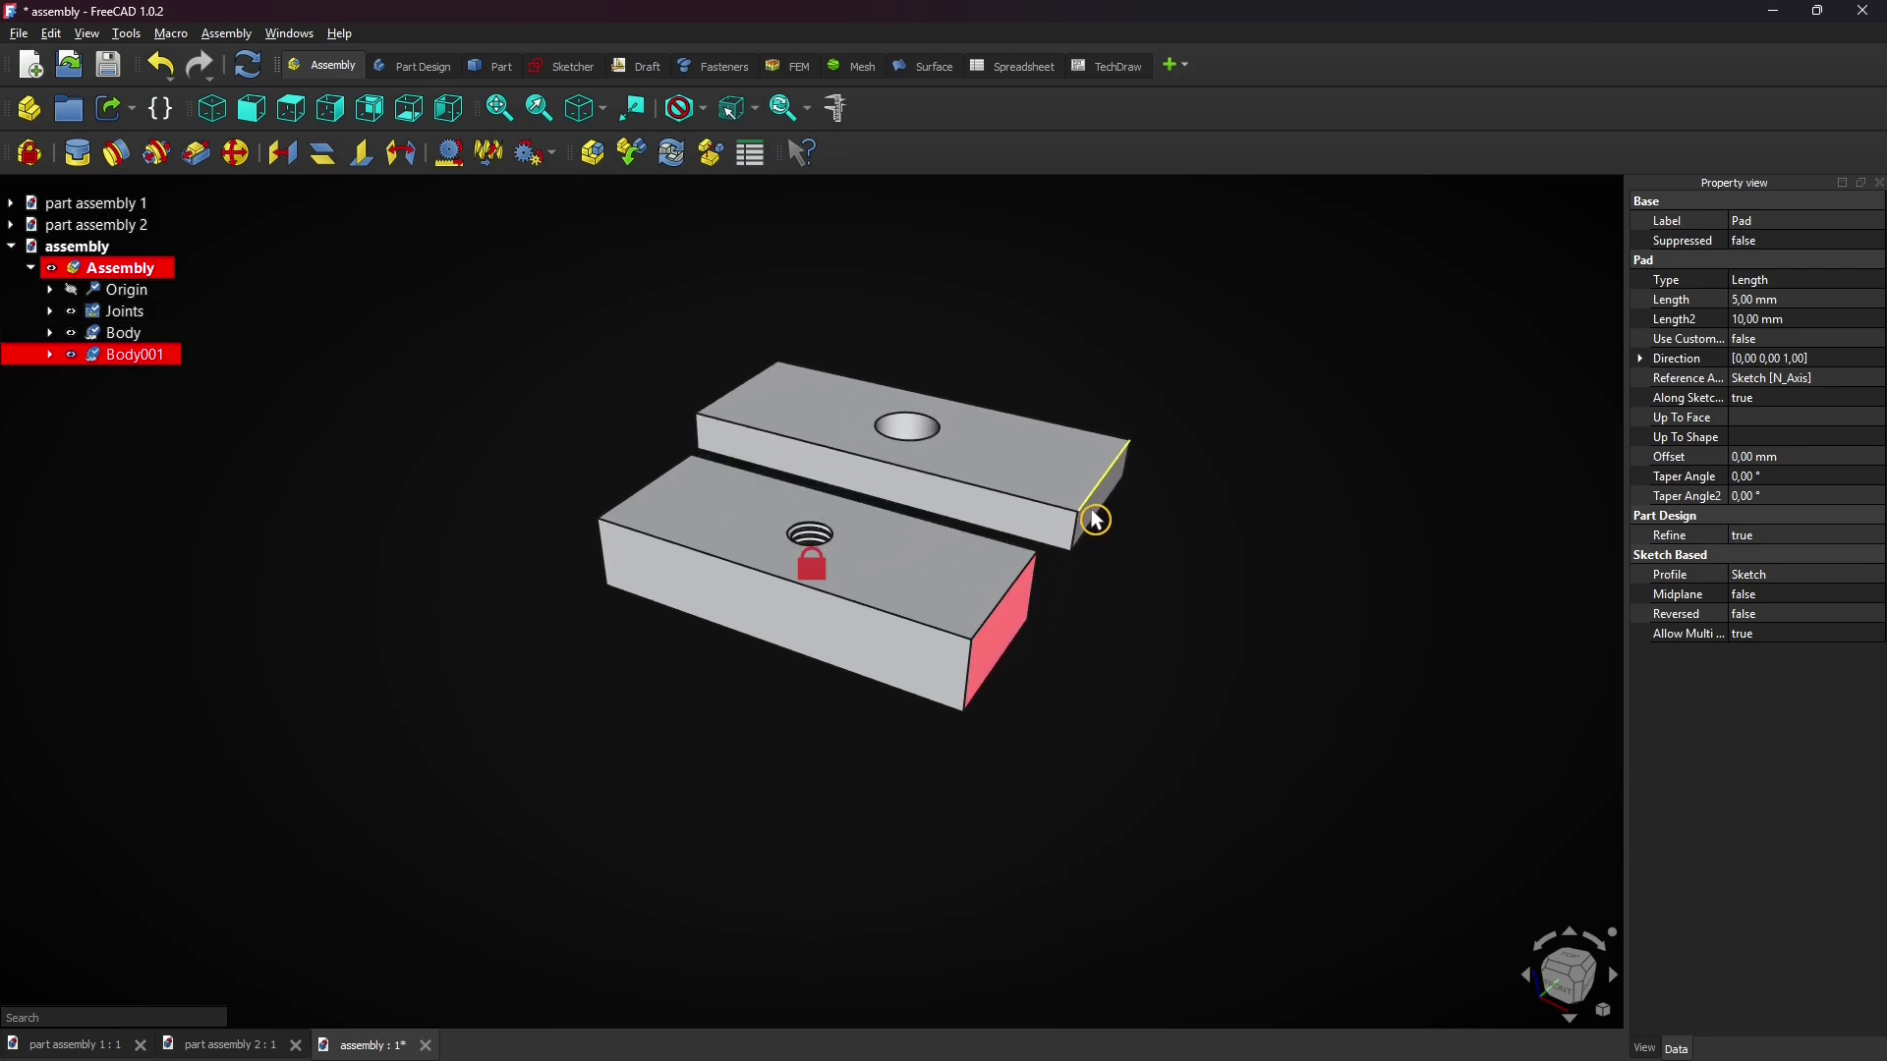
left_click_drag(1097, 521, 1087, 498)
left_click(1133, 542)
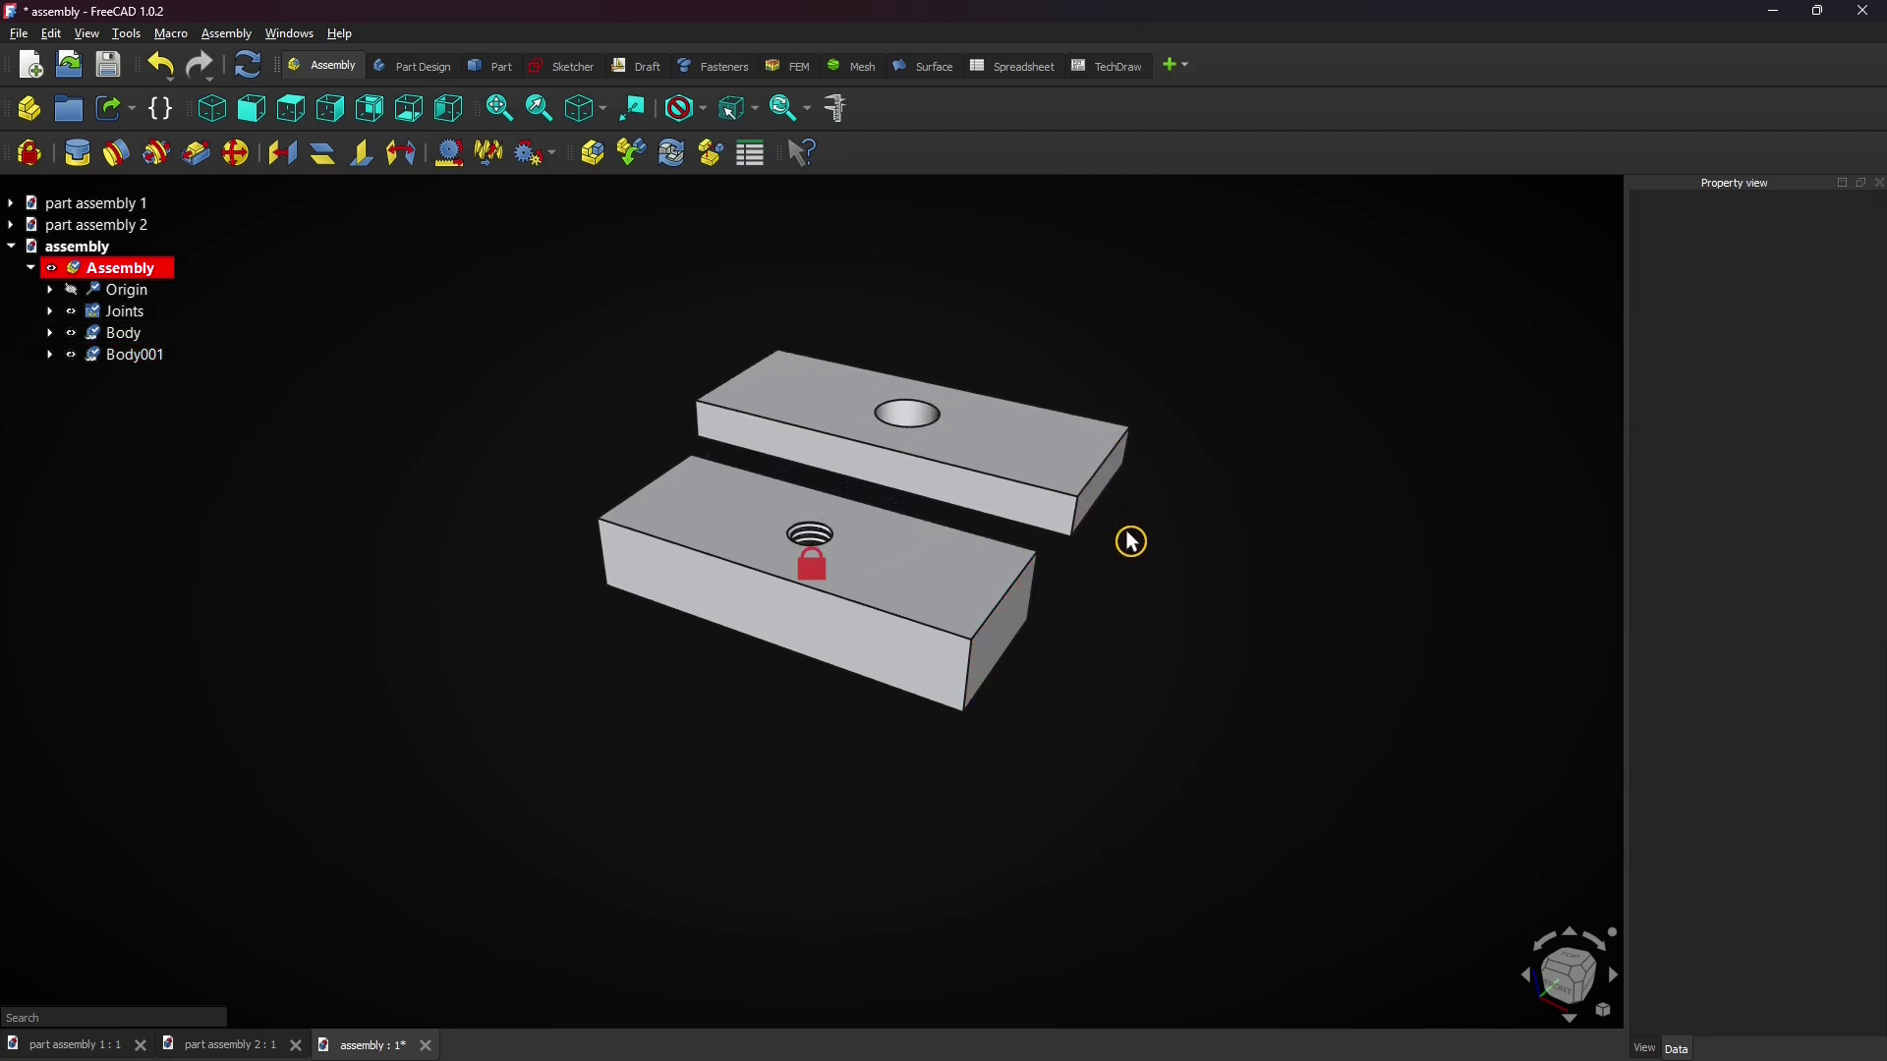
left_click_drag(1042, 455, 1041, 401)
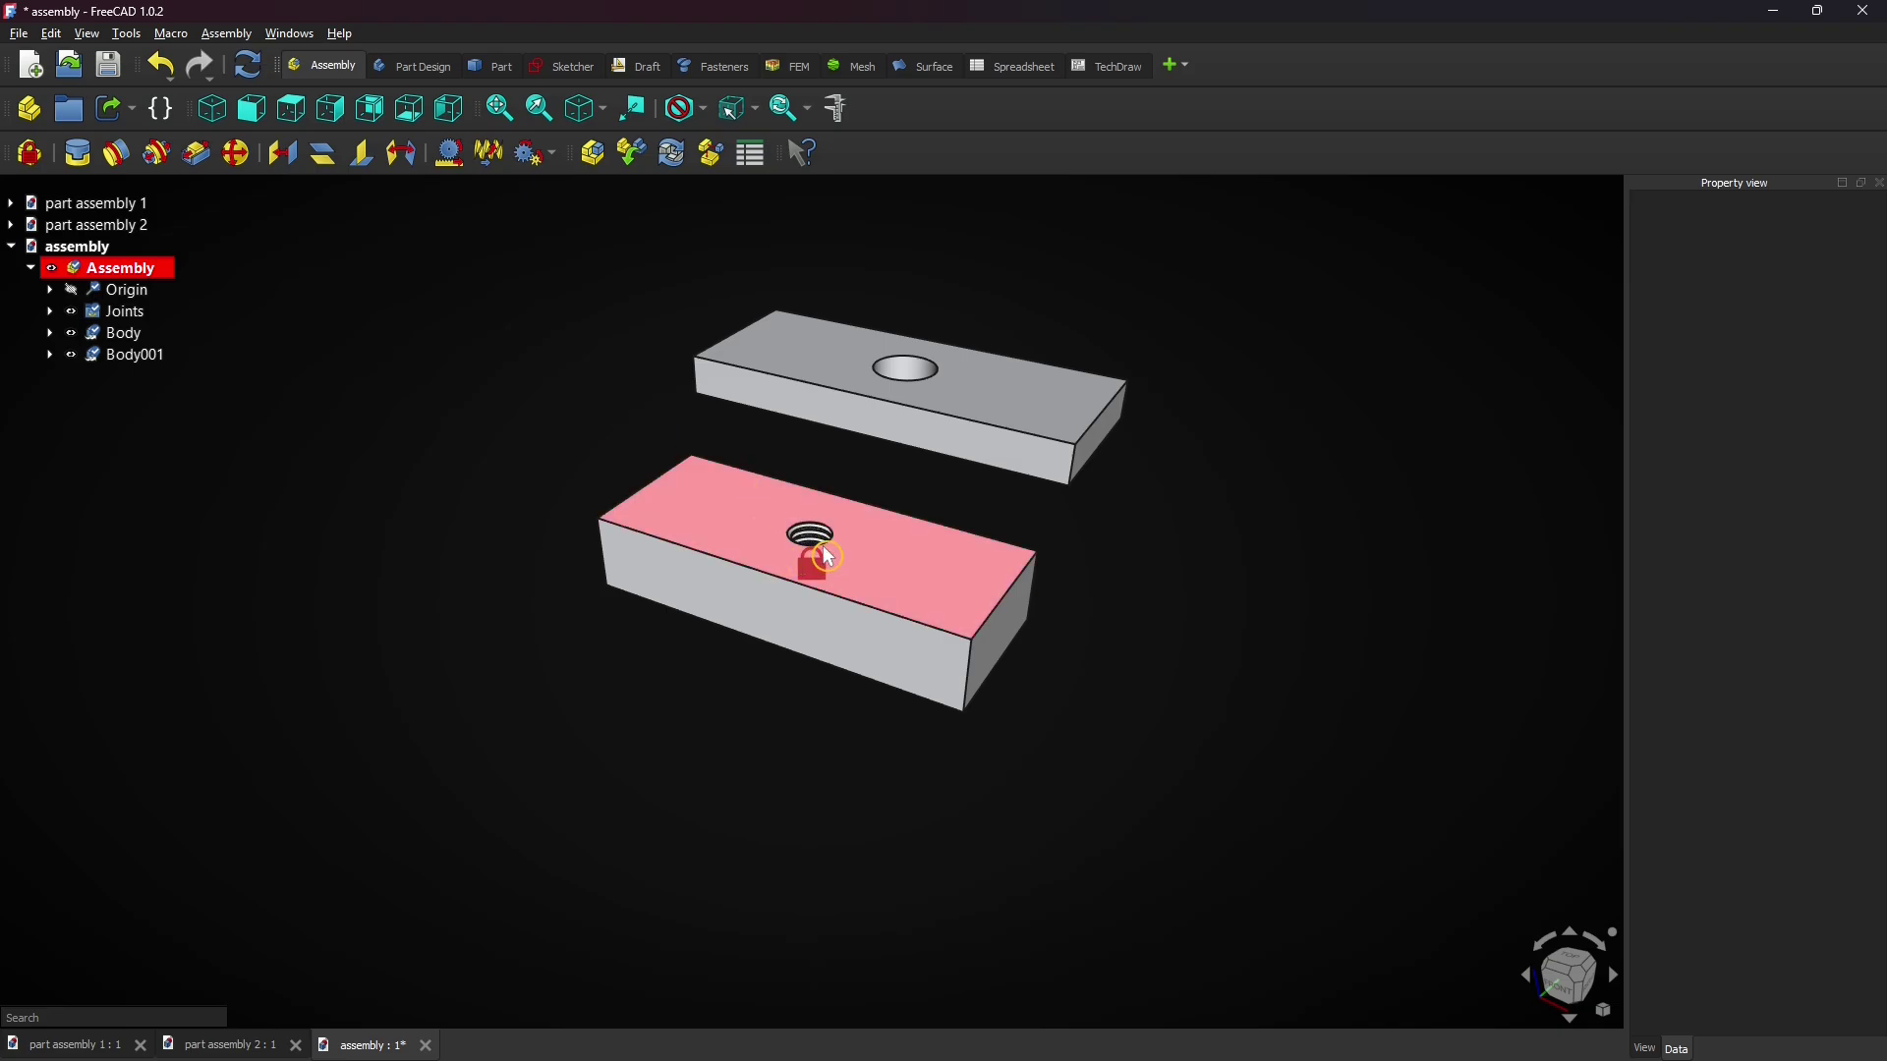
Step: Select the block's threaded hole edge and the plate's hole edge
left_click(936, 553)
middle_click_drag(805, 763, 770, 644)
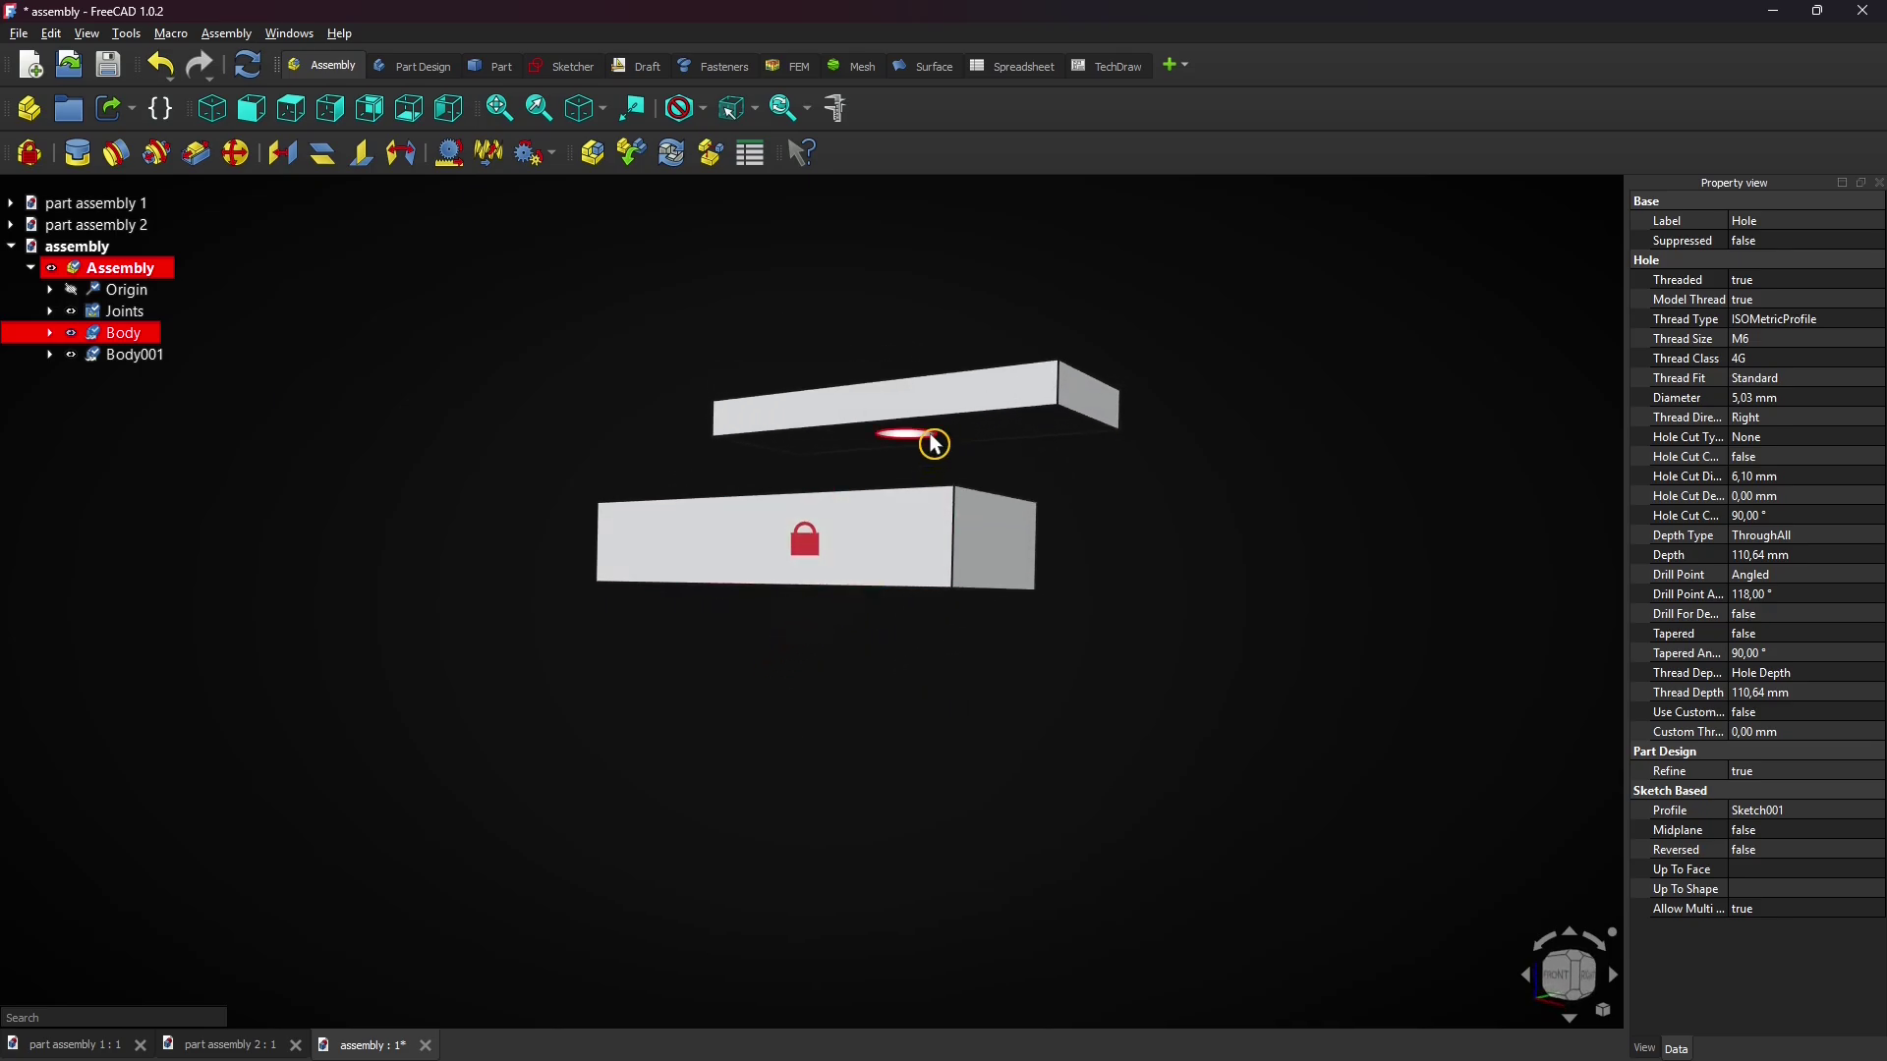
left_click(936, 444, "ctrl")
middle_click_drag(816, 261, 815, 423)
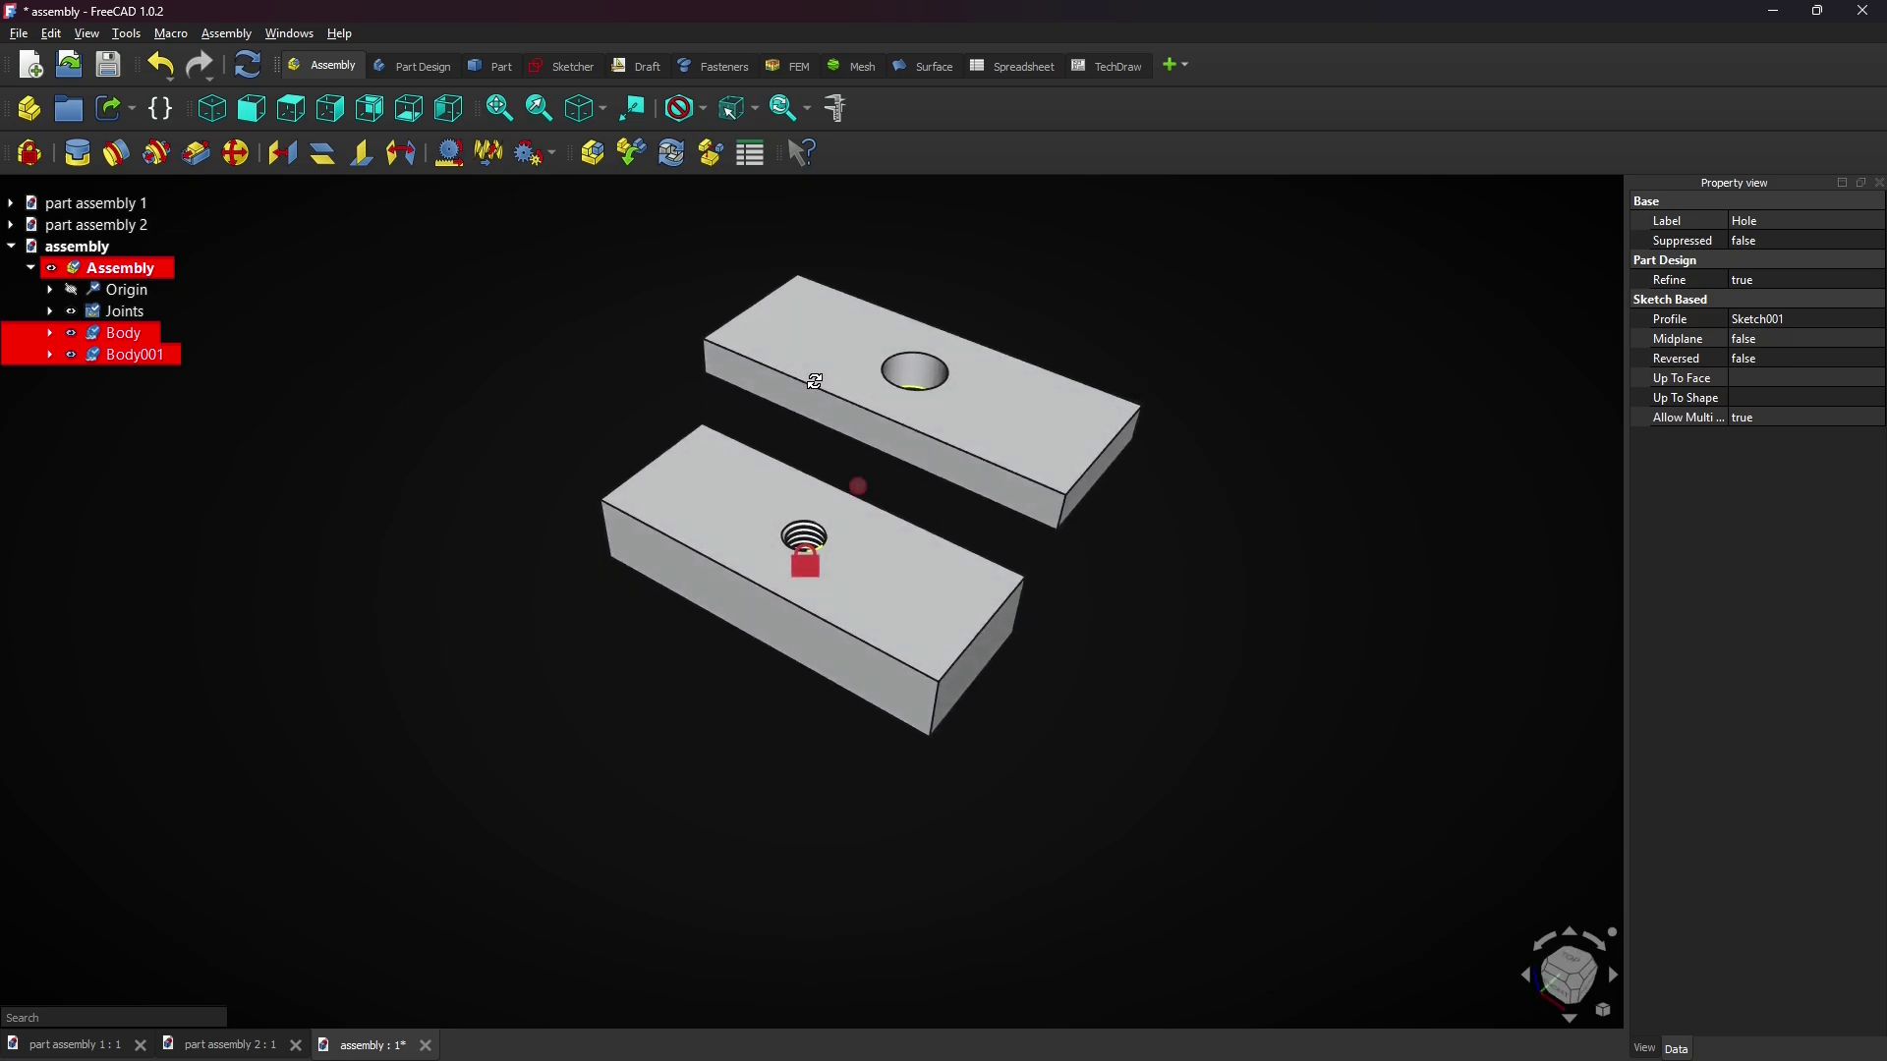
Step: Create a Fixed joint with 90° rotation and 0 mm offset
left_click(90, 173)
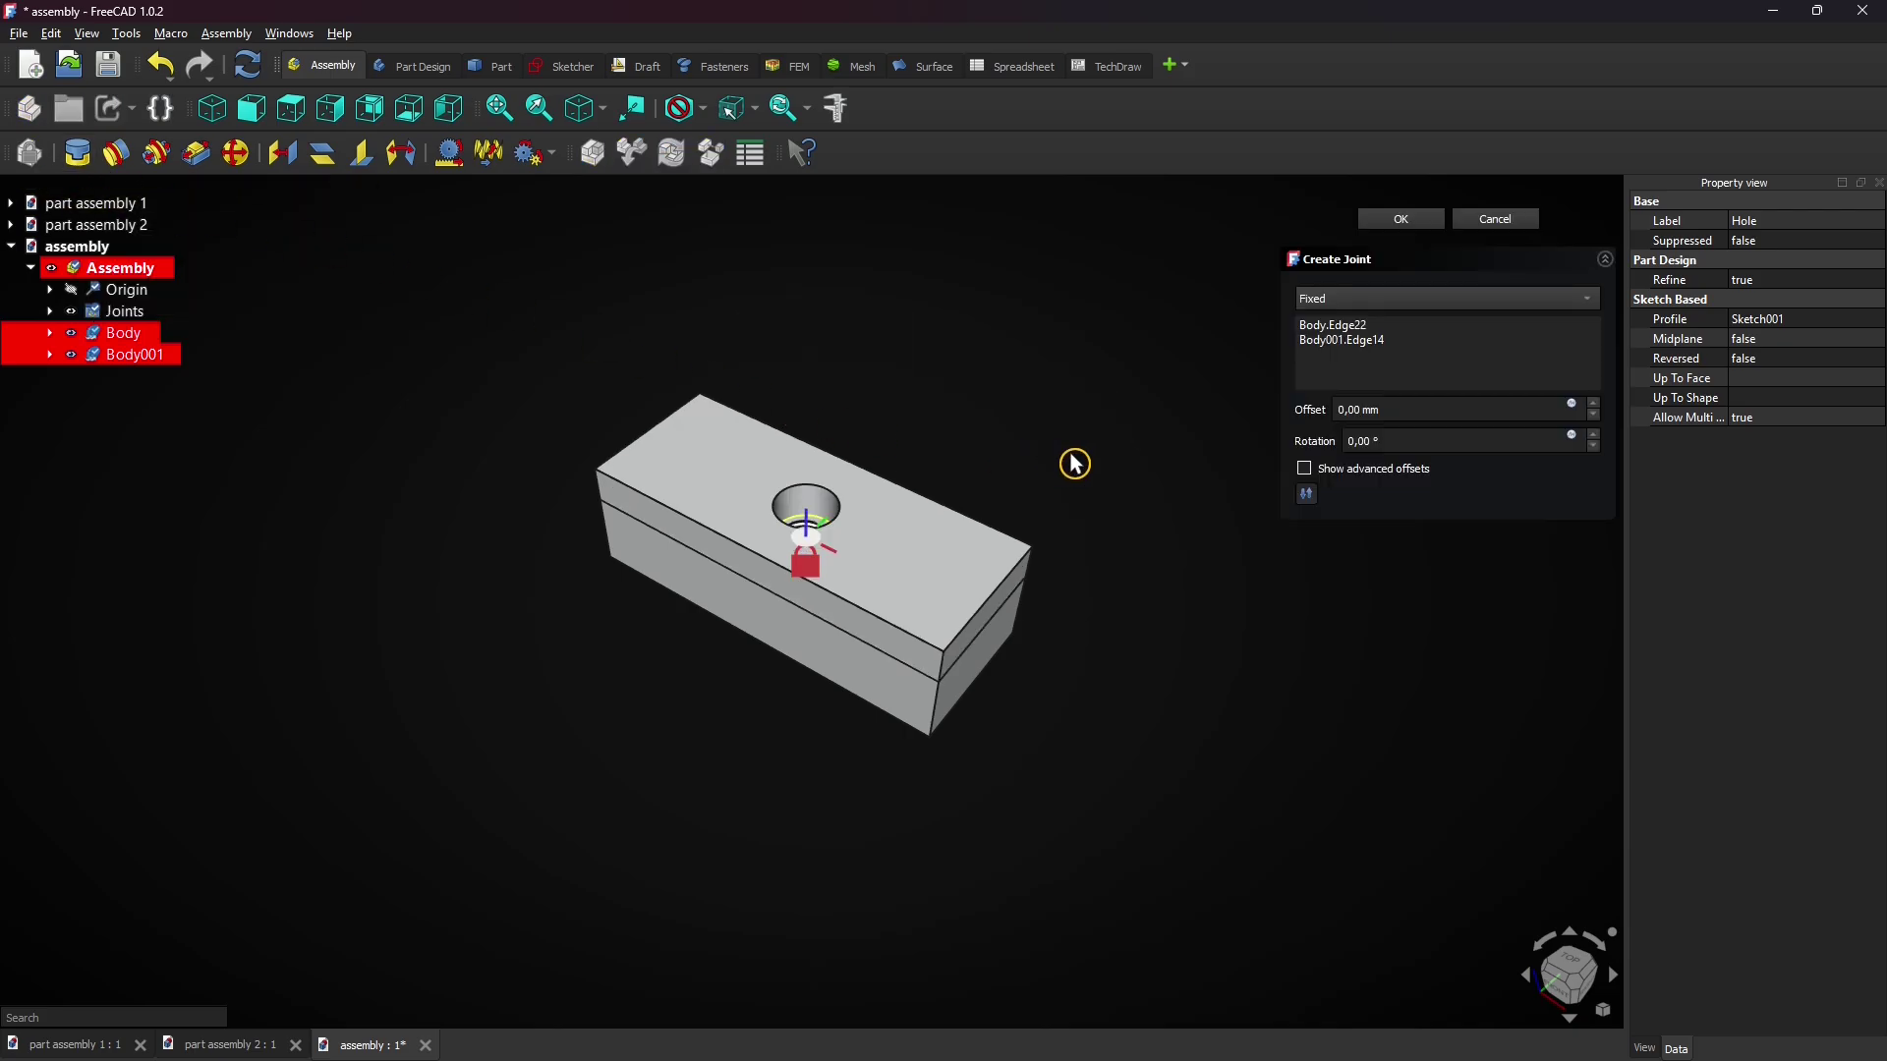
scroll(1599, 445, "up", 10)
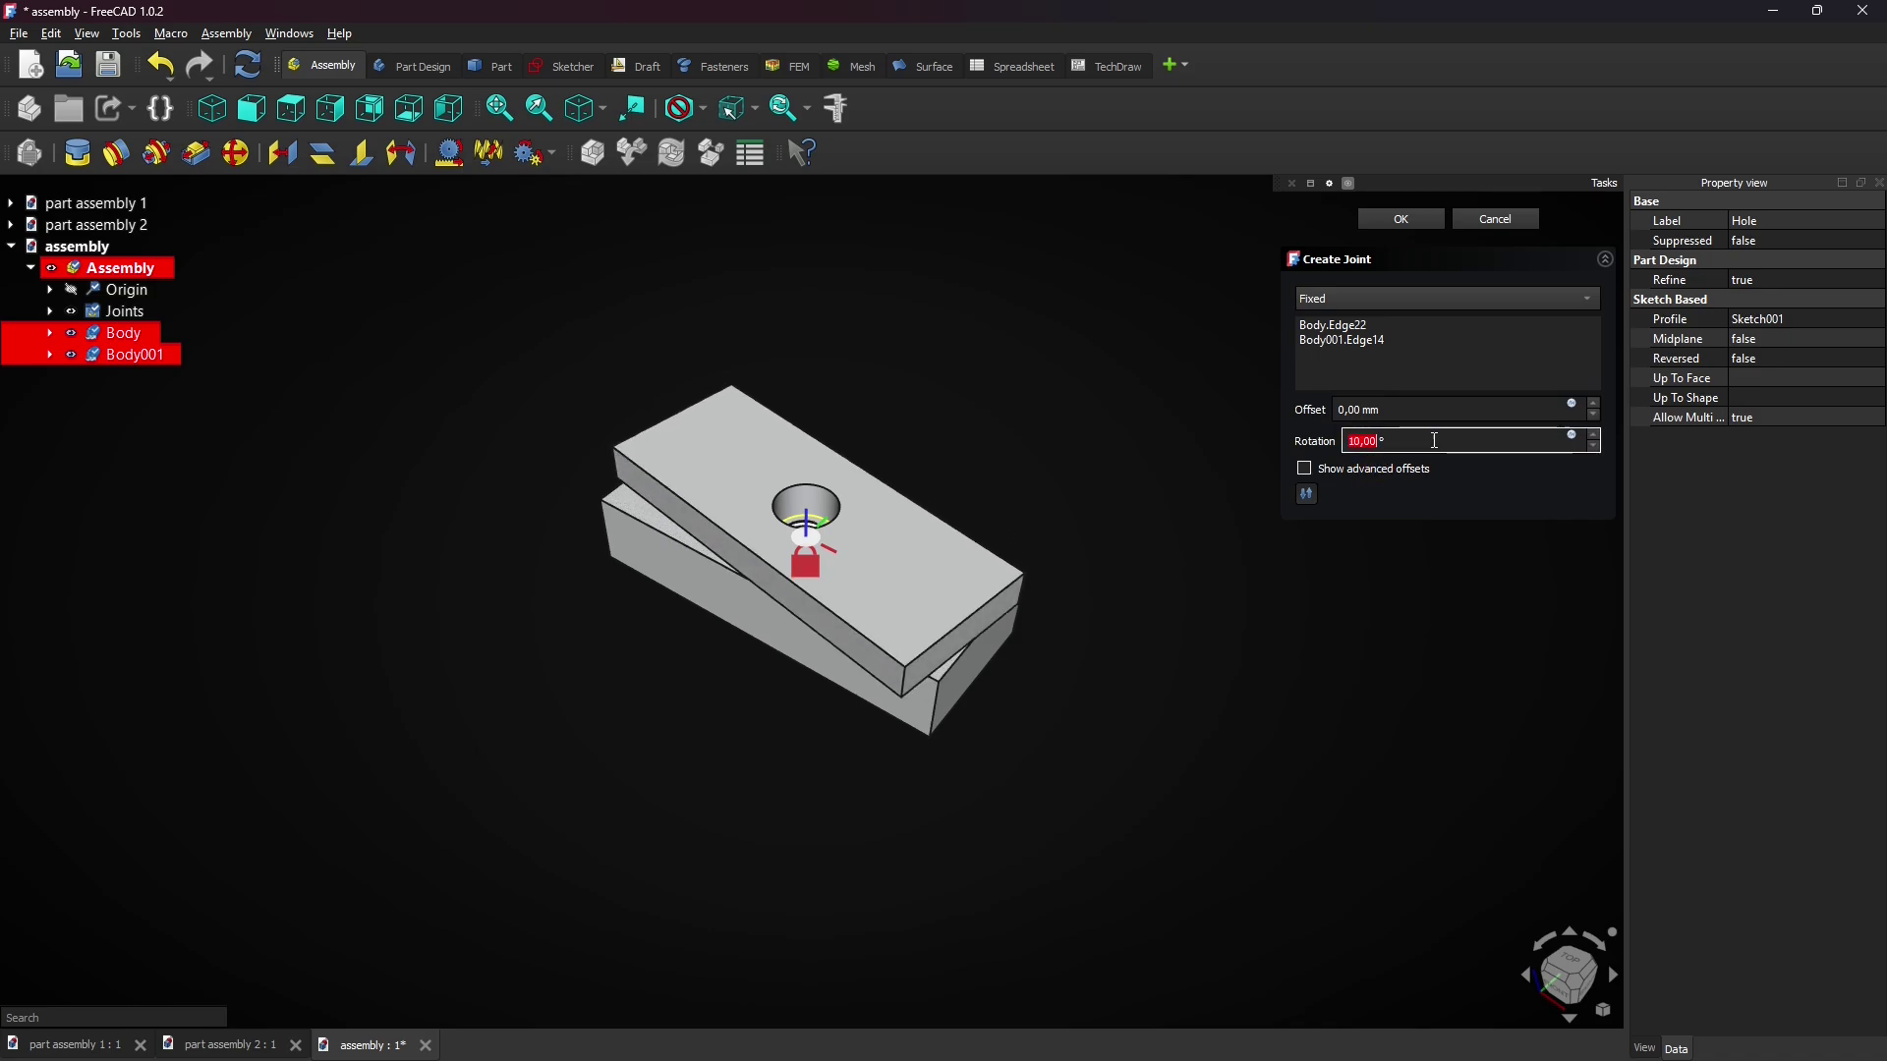
type("90")
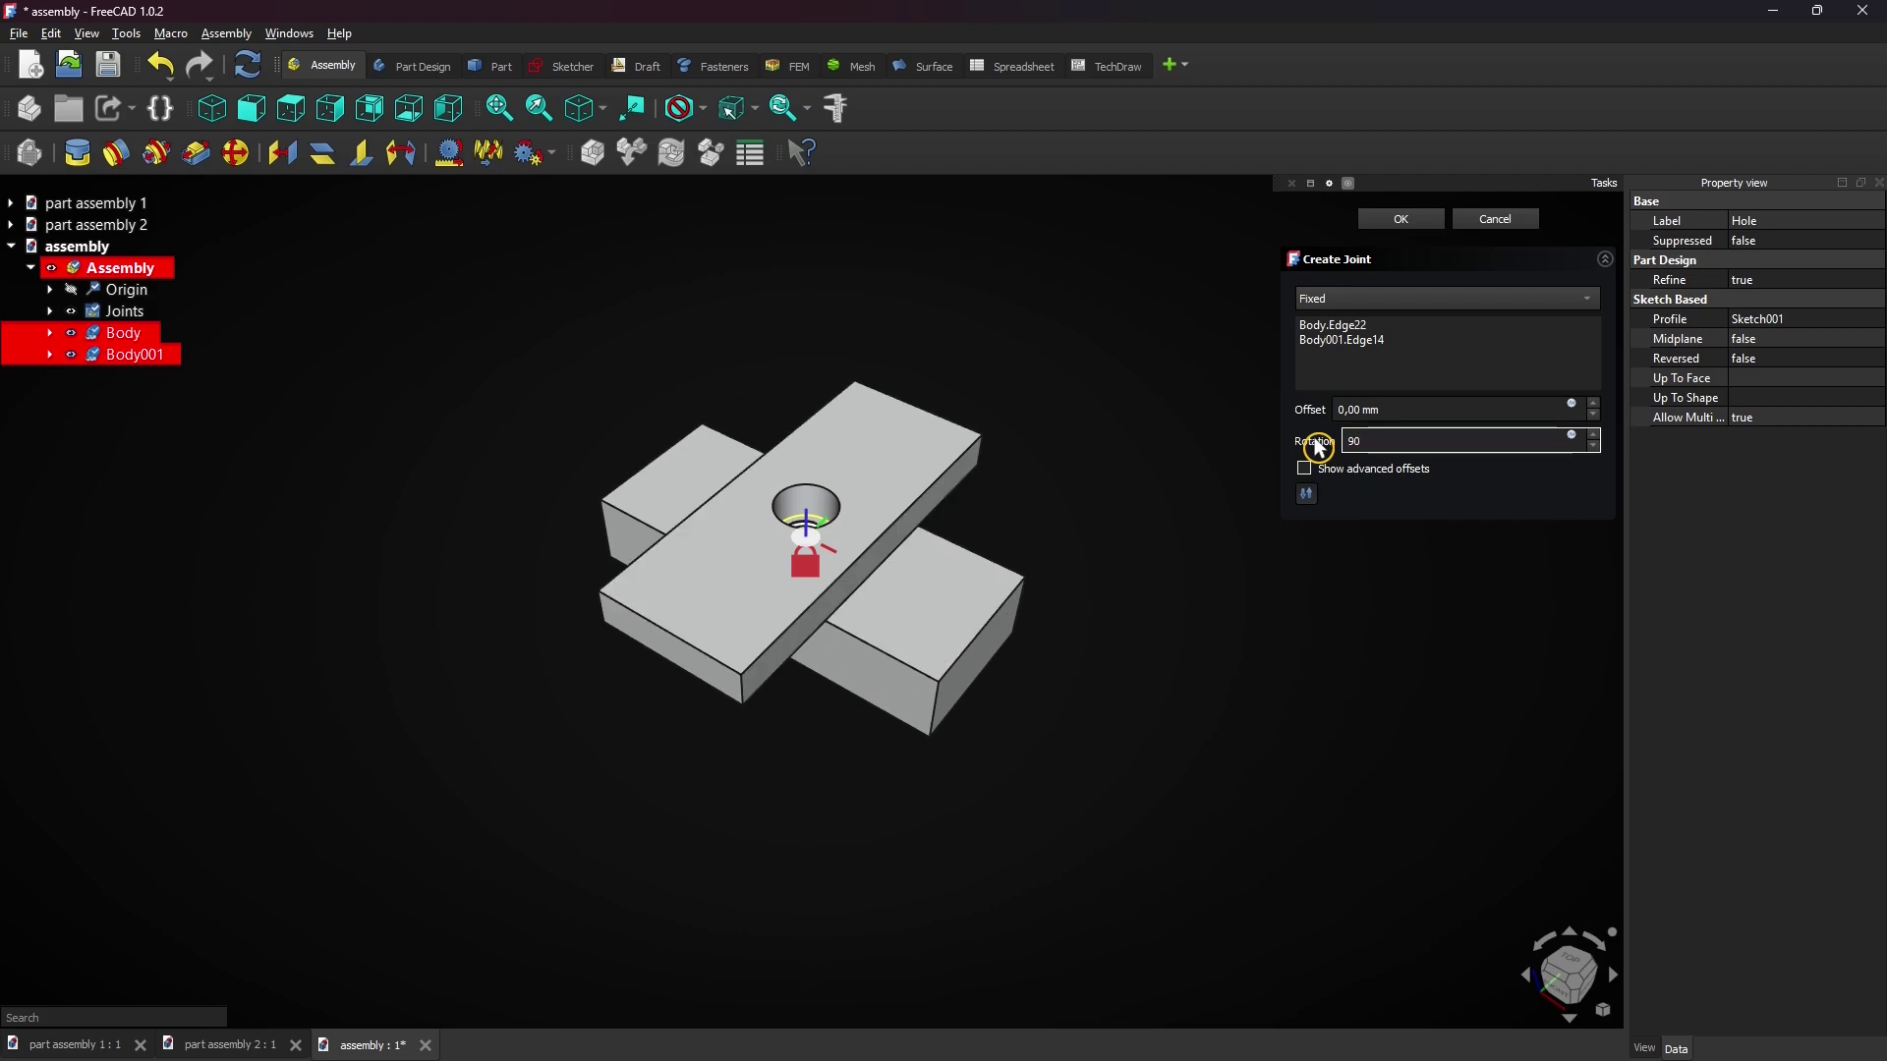
scroll(1595, 414, "up", 2)
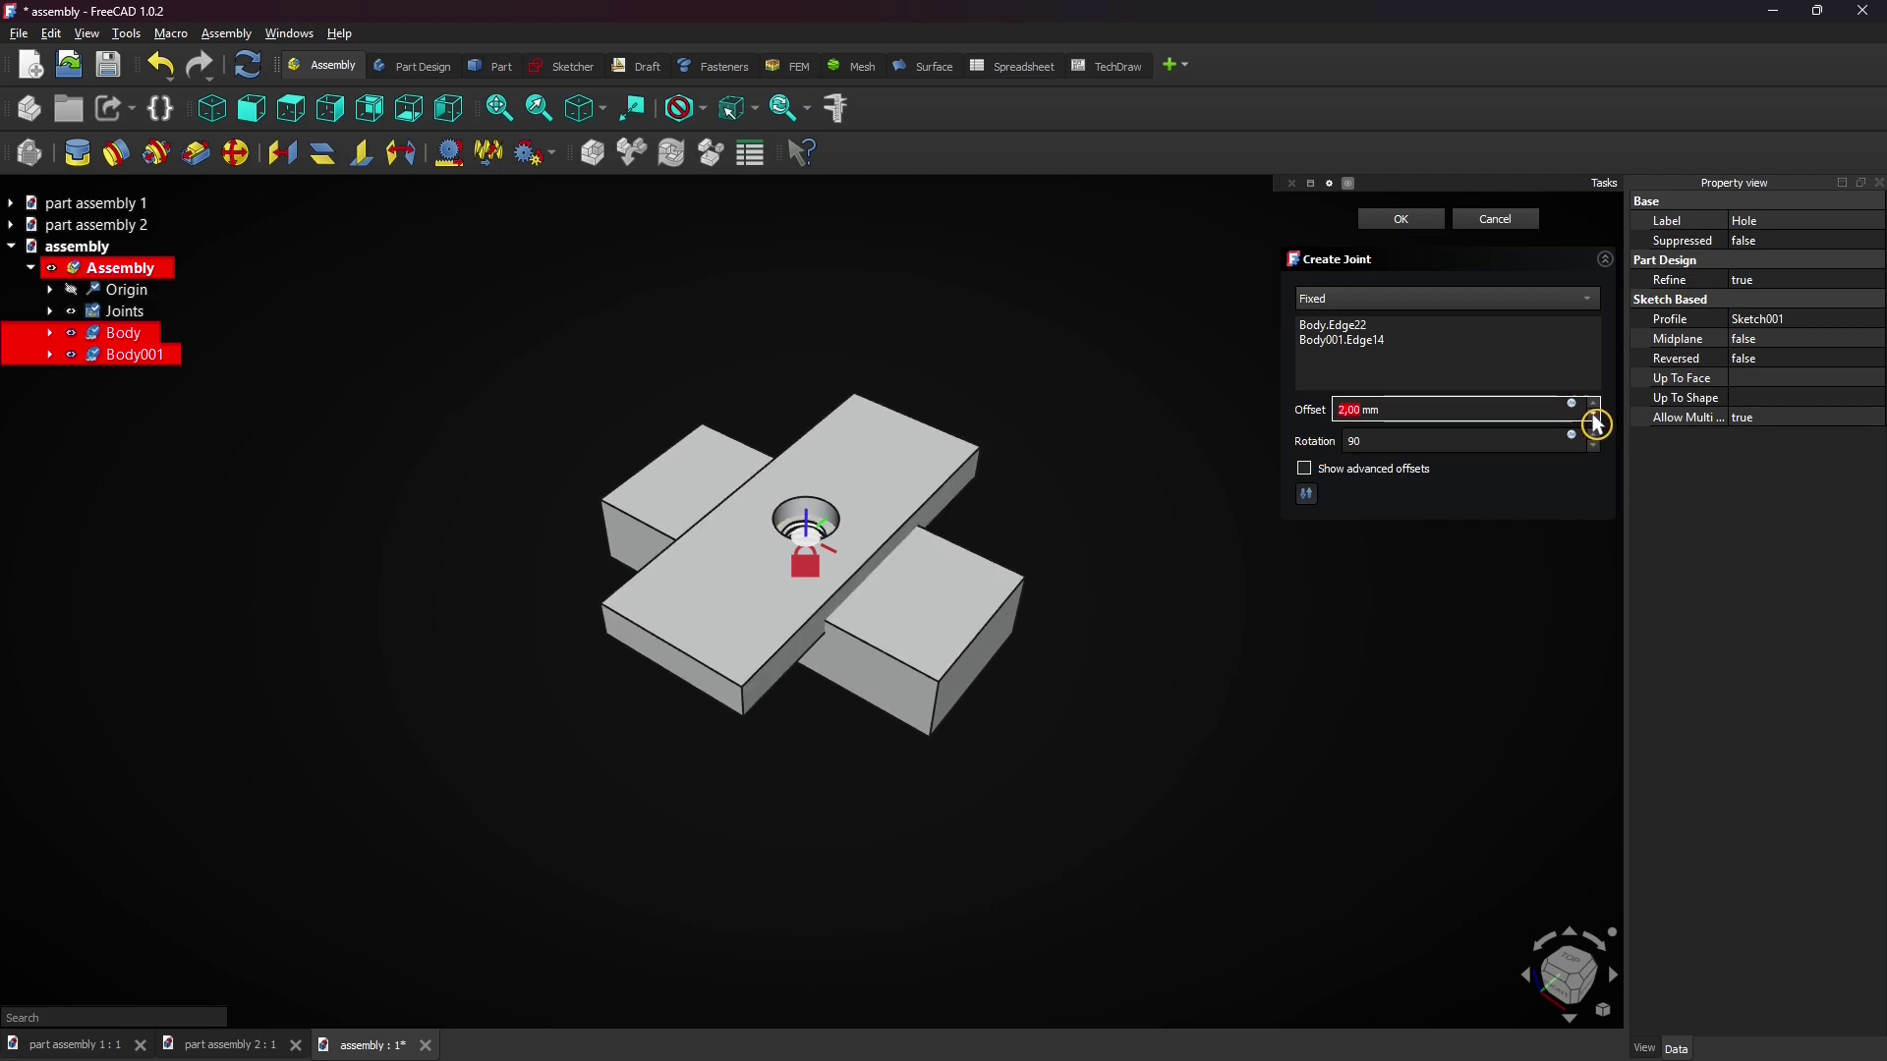
scroll(1598, 425, "down", 3)
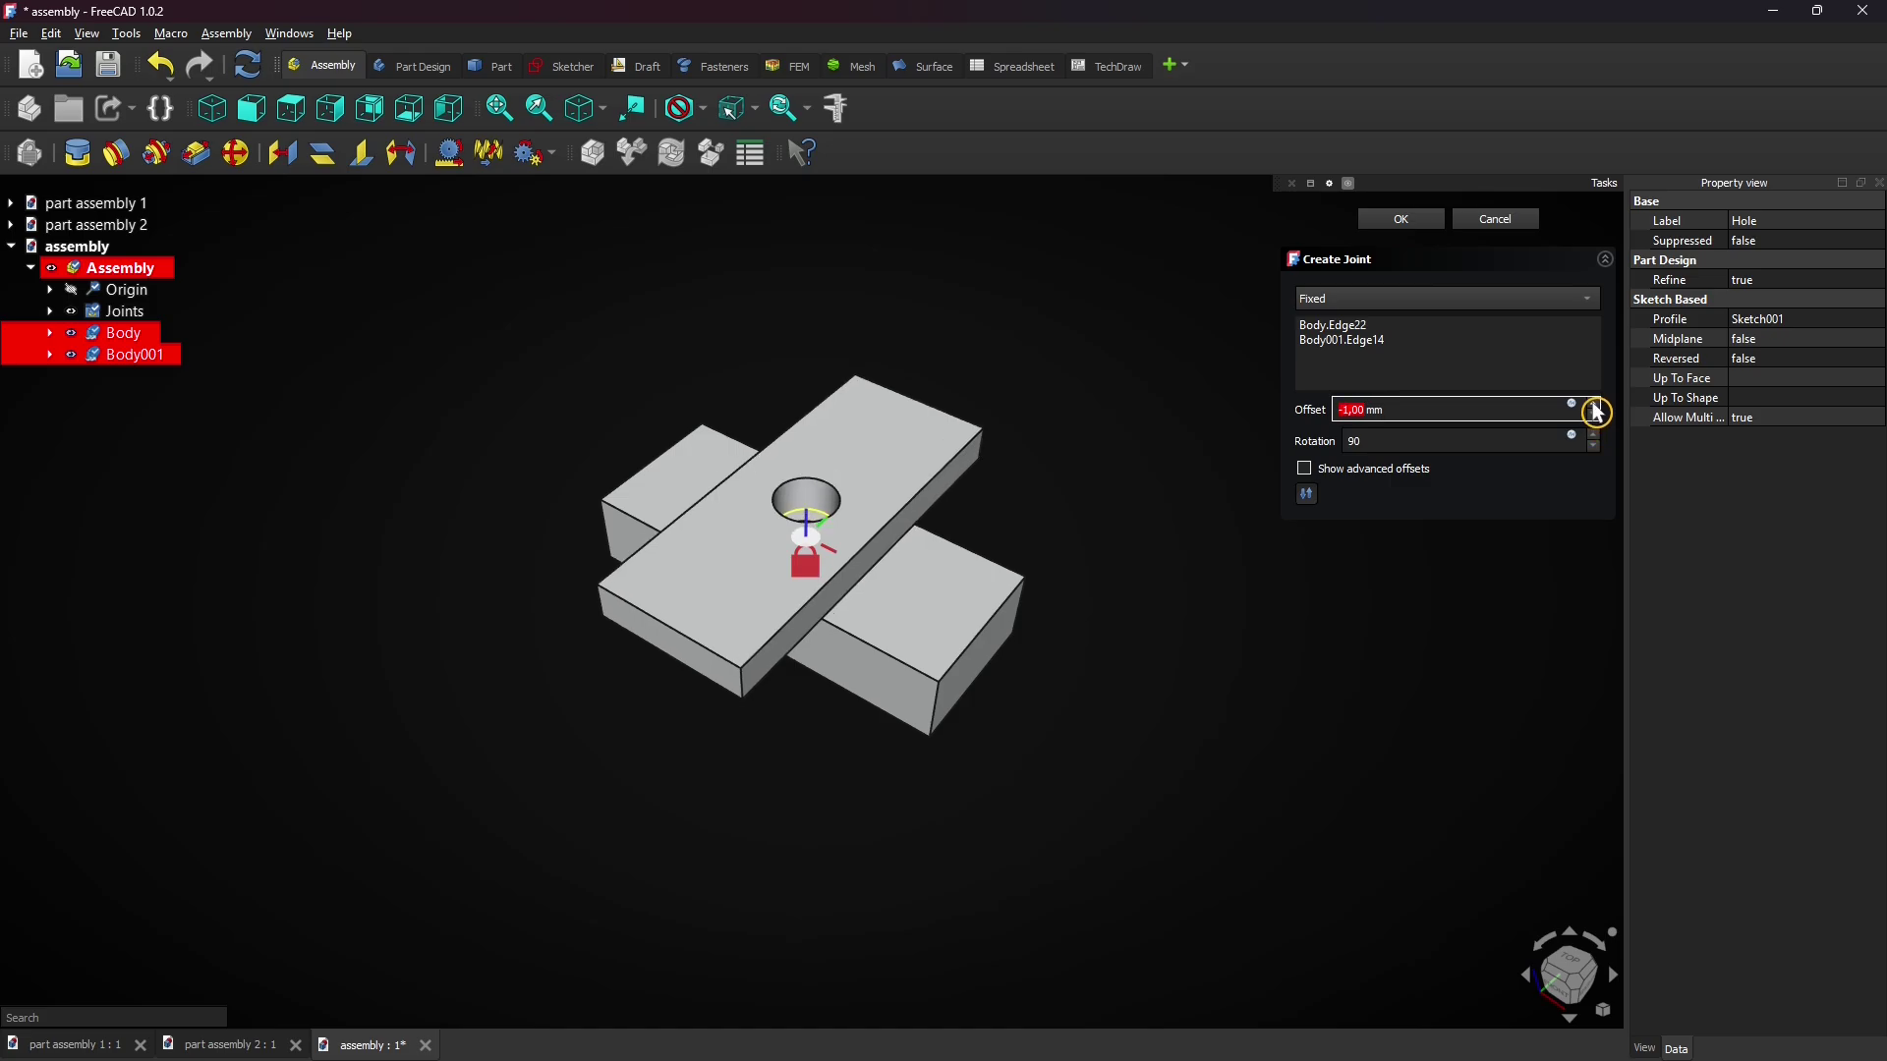
scroll(1598, 413, "up", 1)
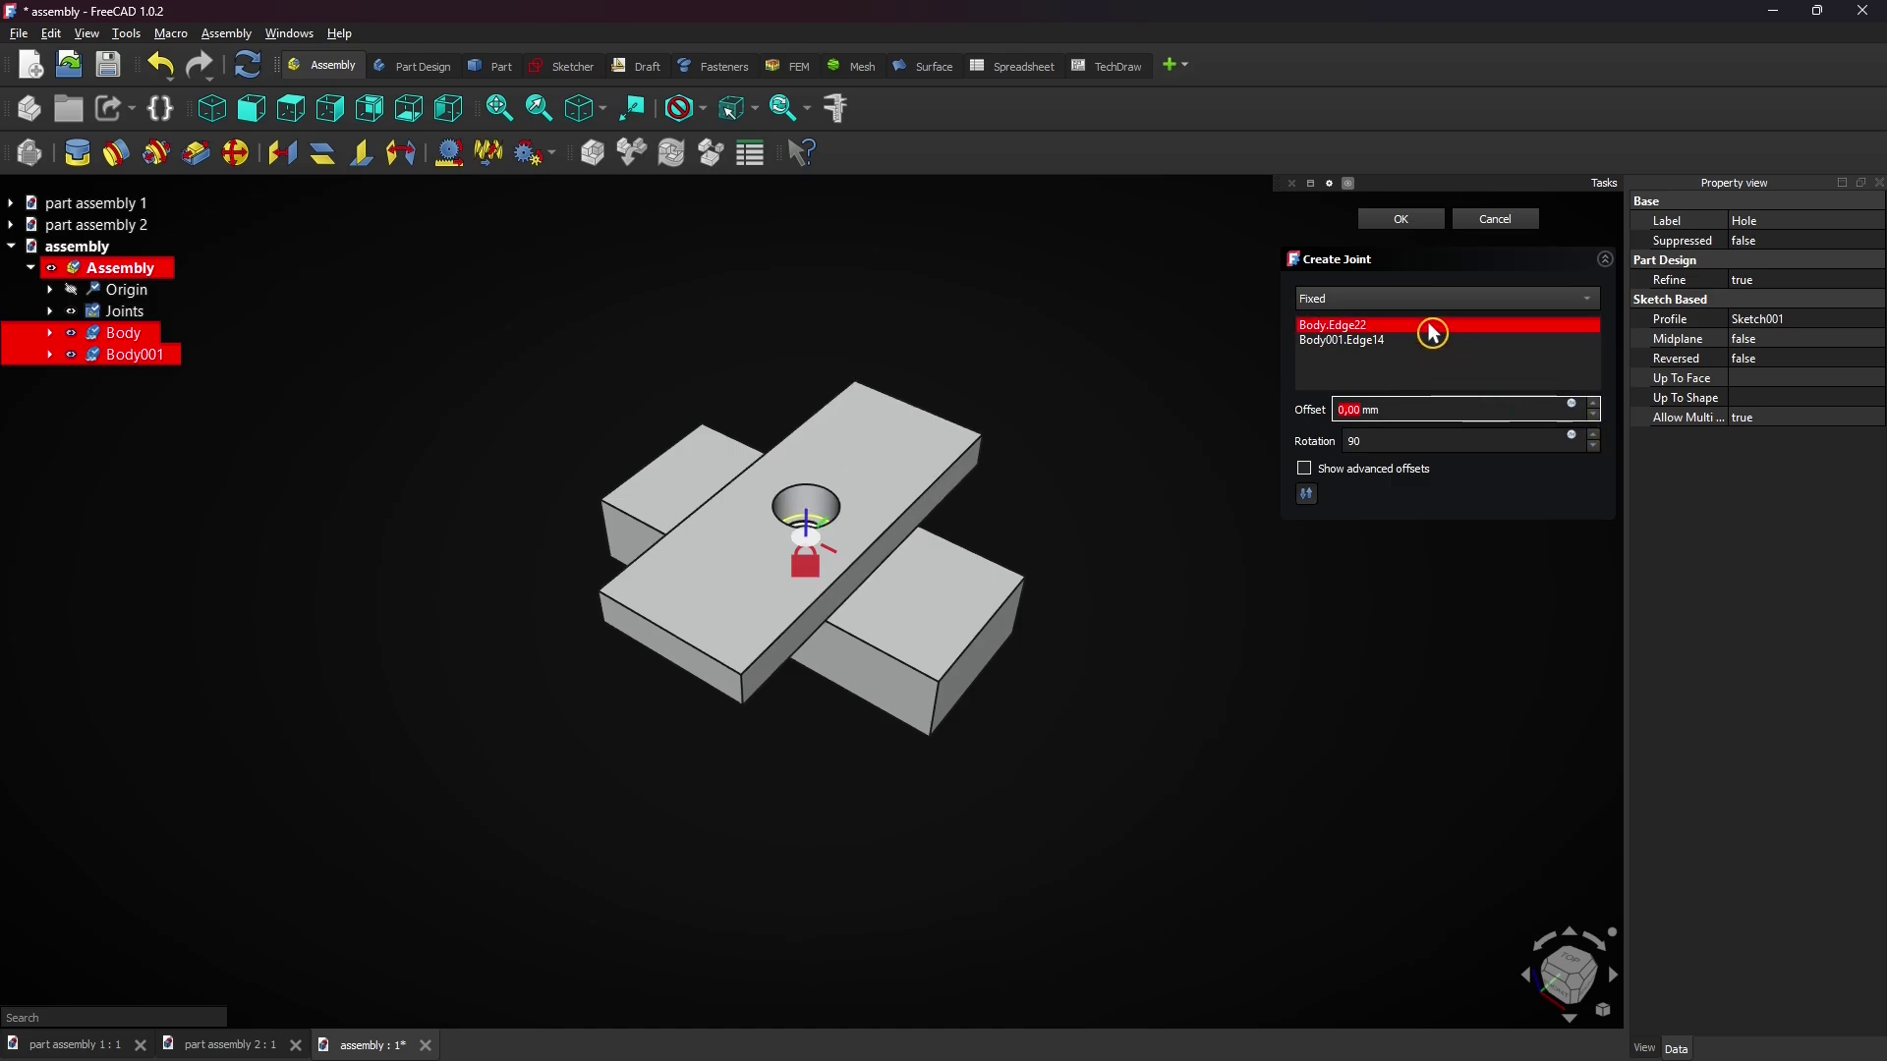
left_click(1402, 219)
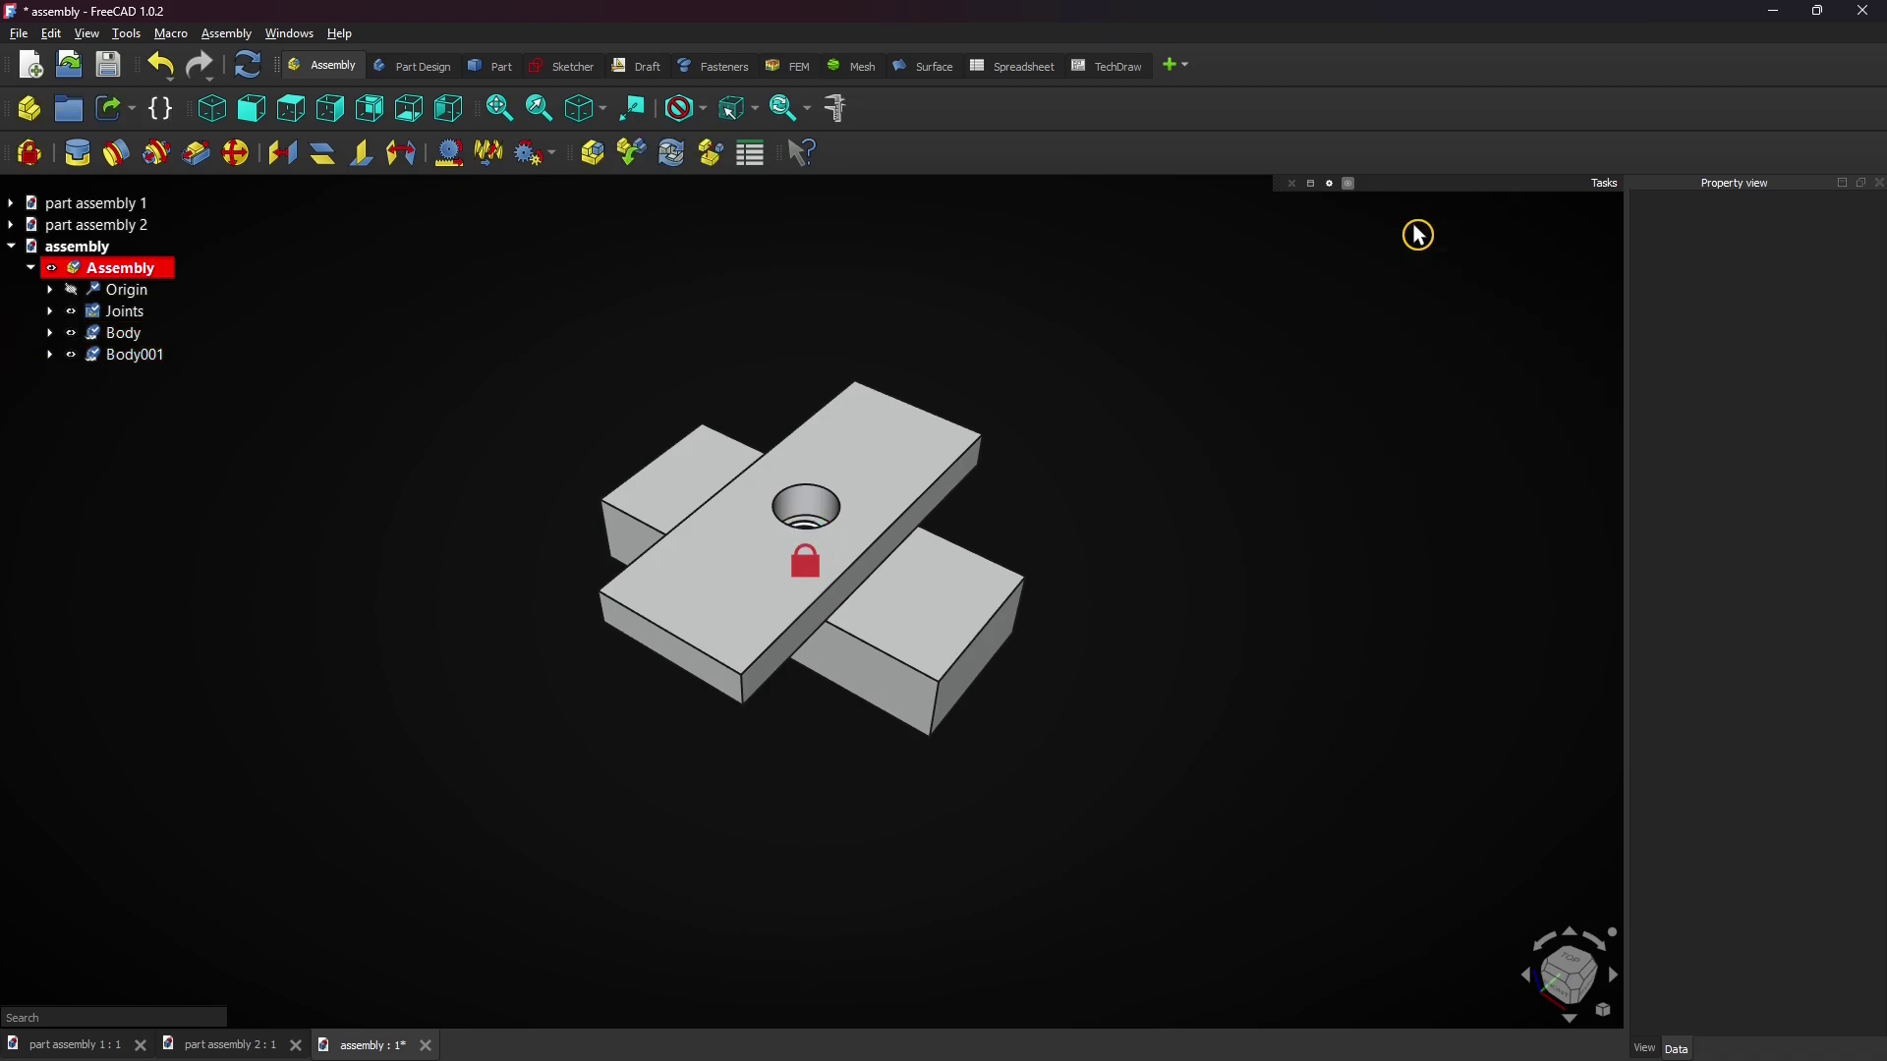
Step: Place an ISO 7089 plain washer (M10-Washer) on the edge of the plate's hole
left_click(709, 69)
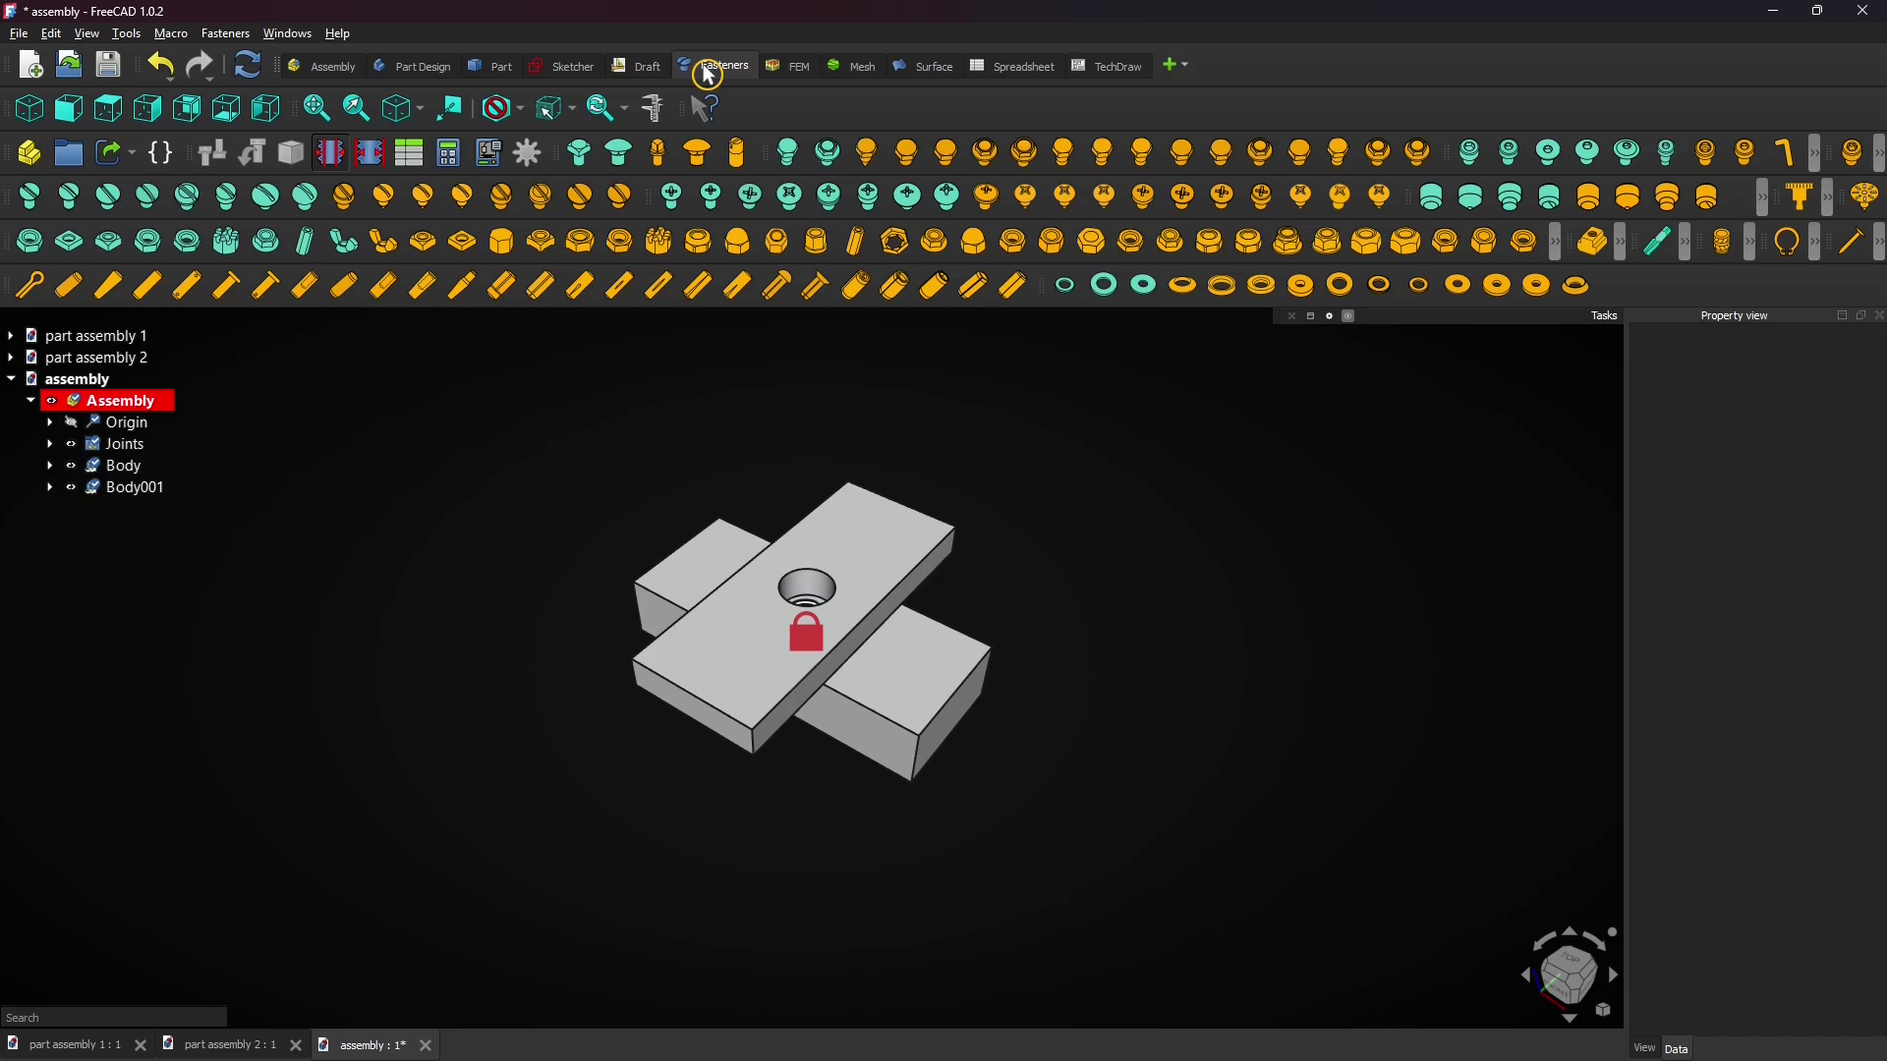
left_click(126, 34)
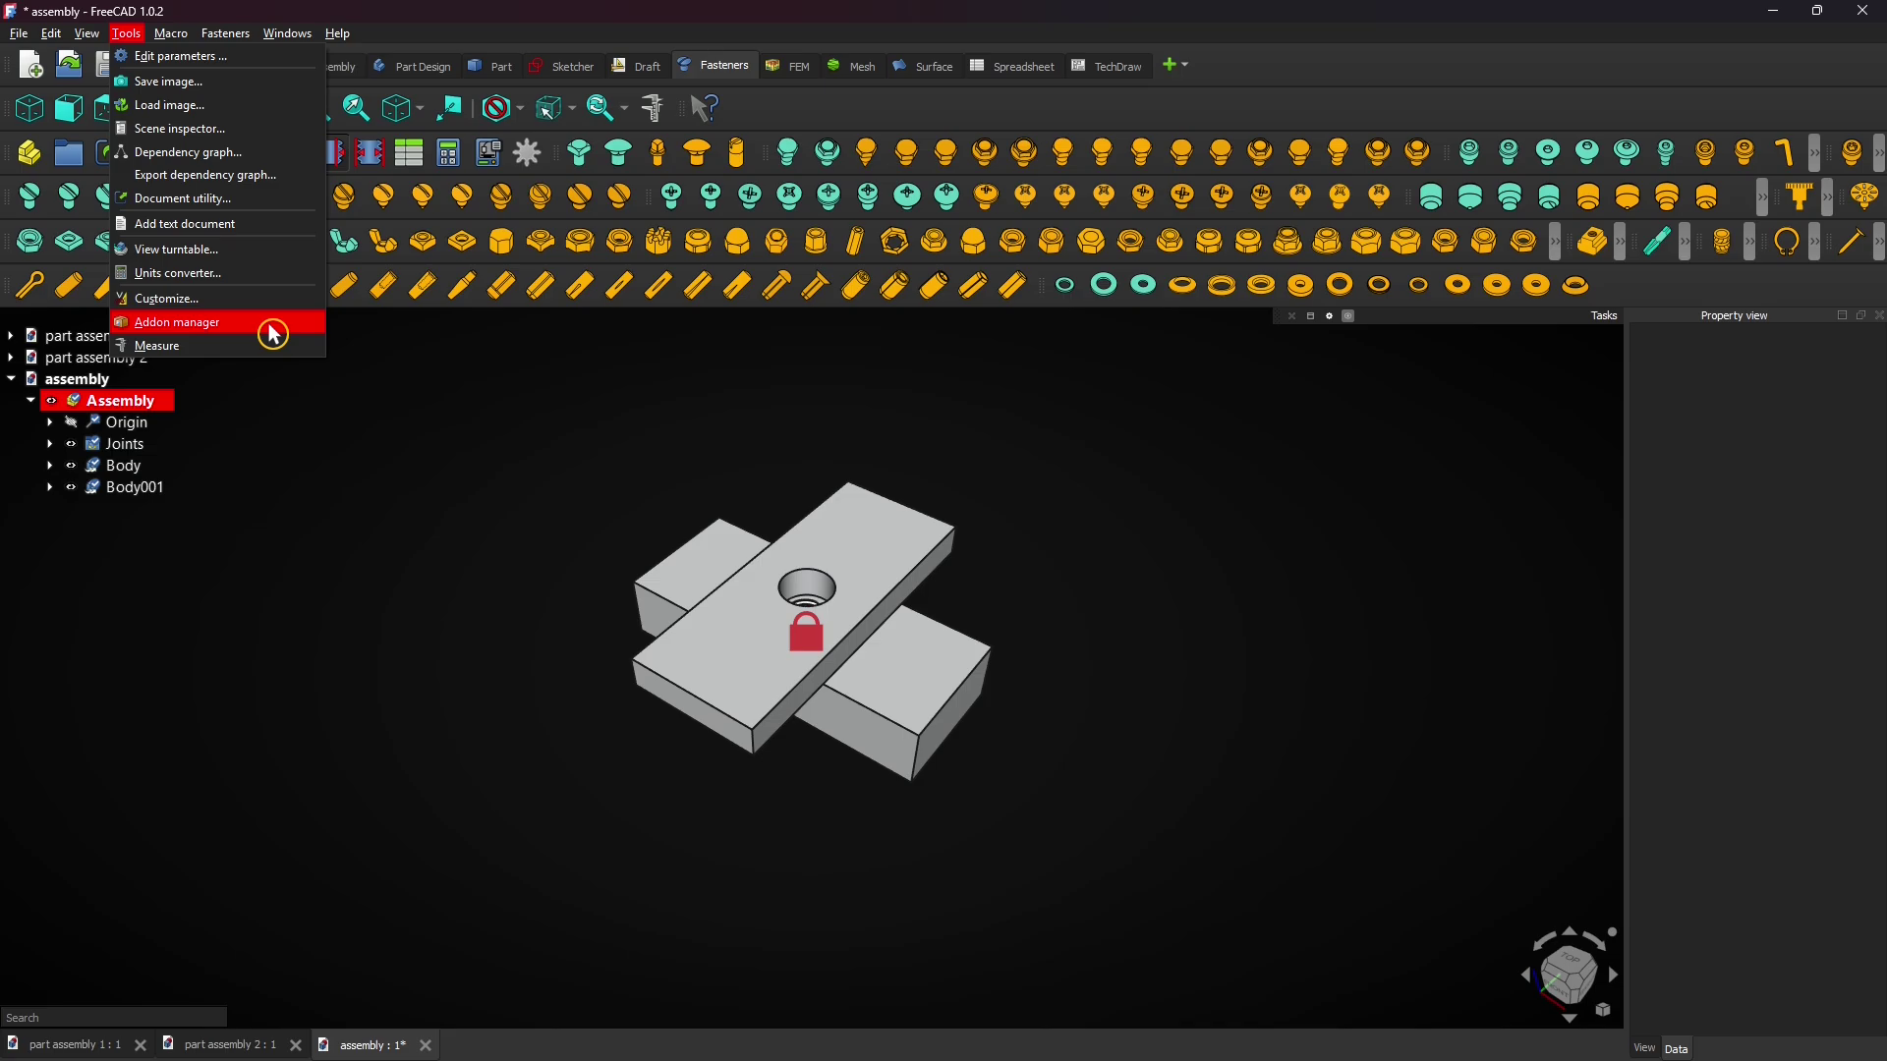
left_click(662, 417)
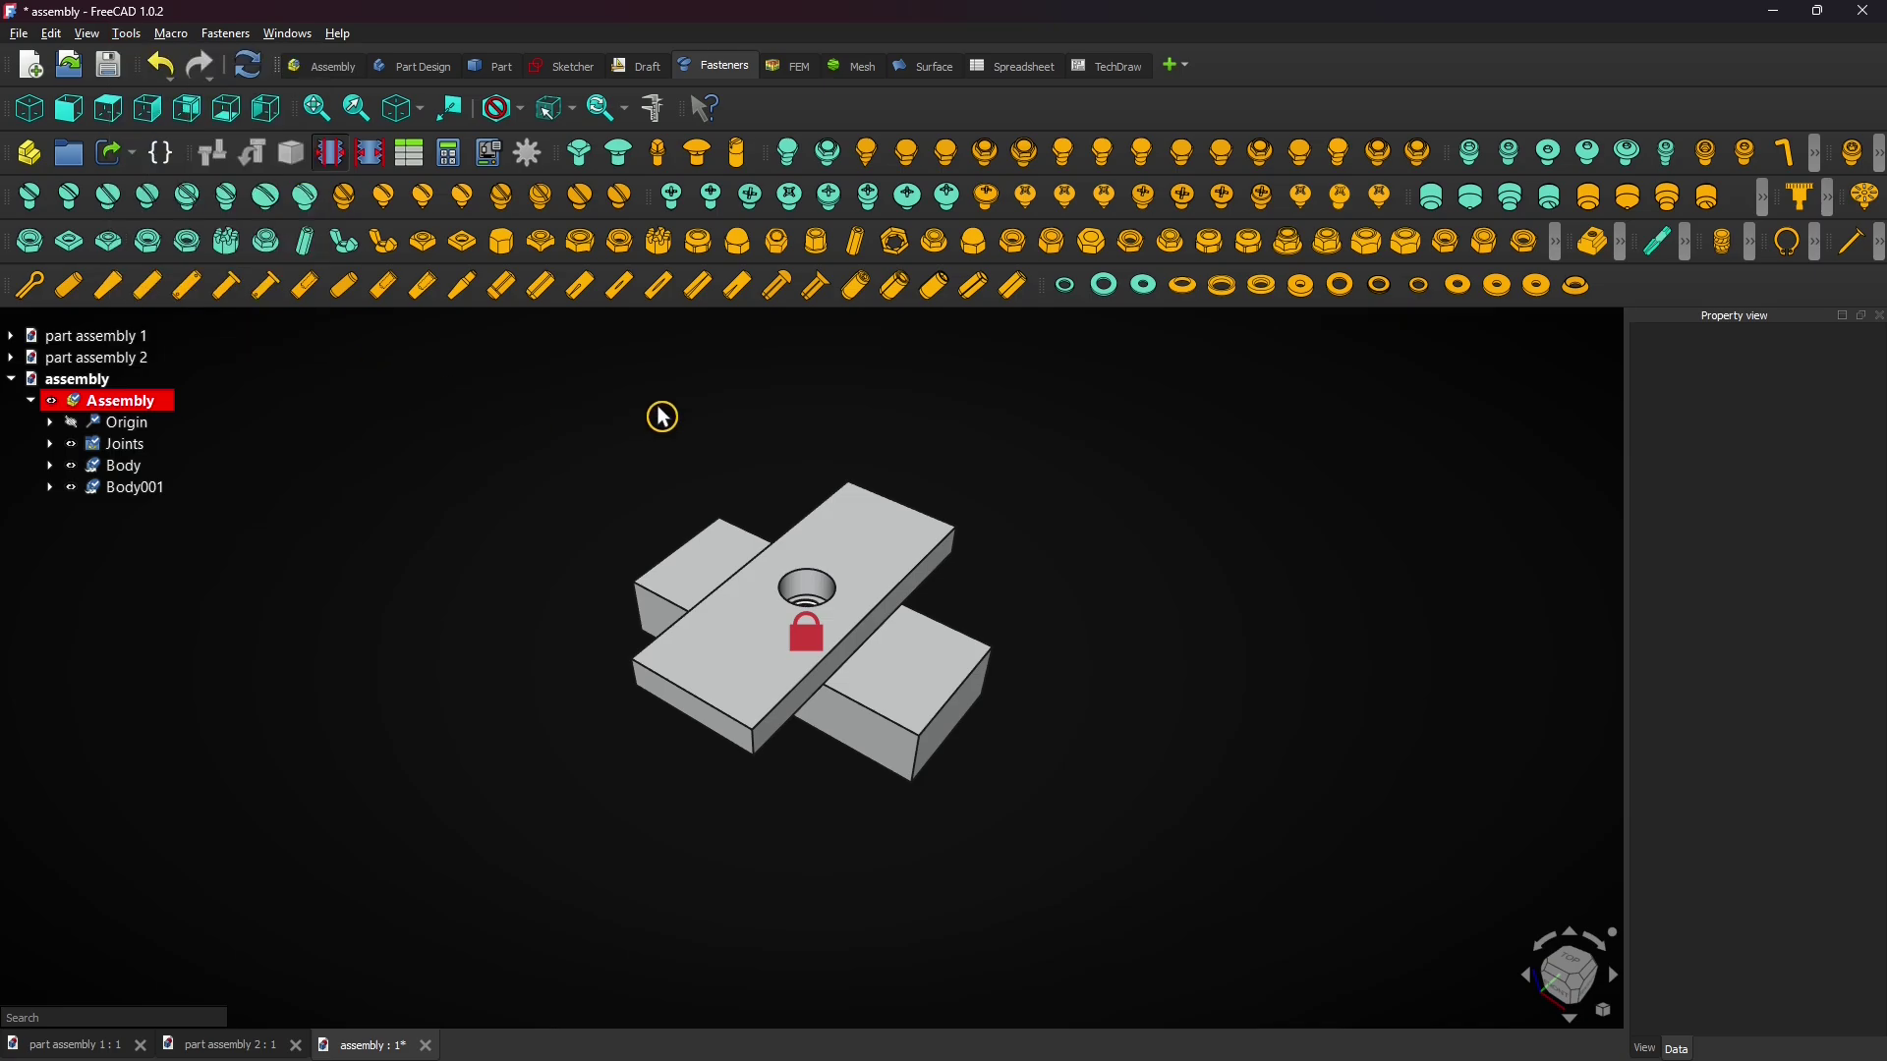
left_click(837, 586)
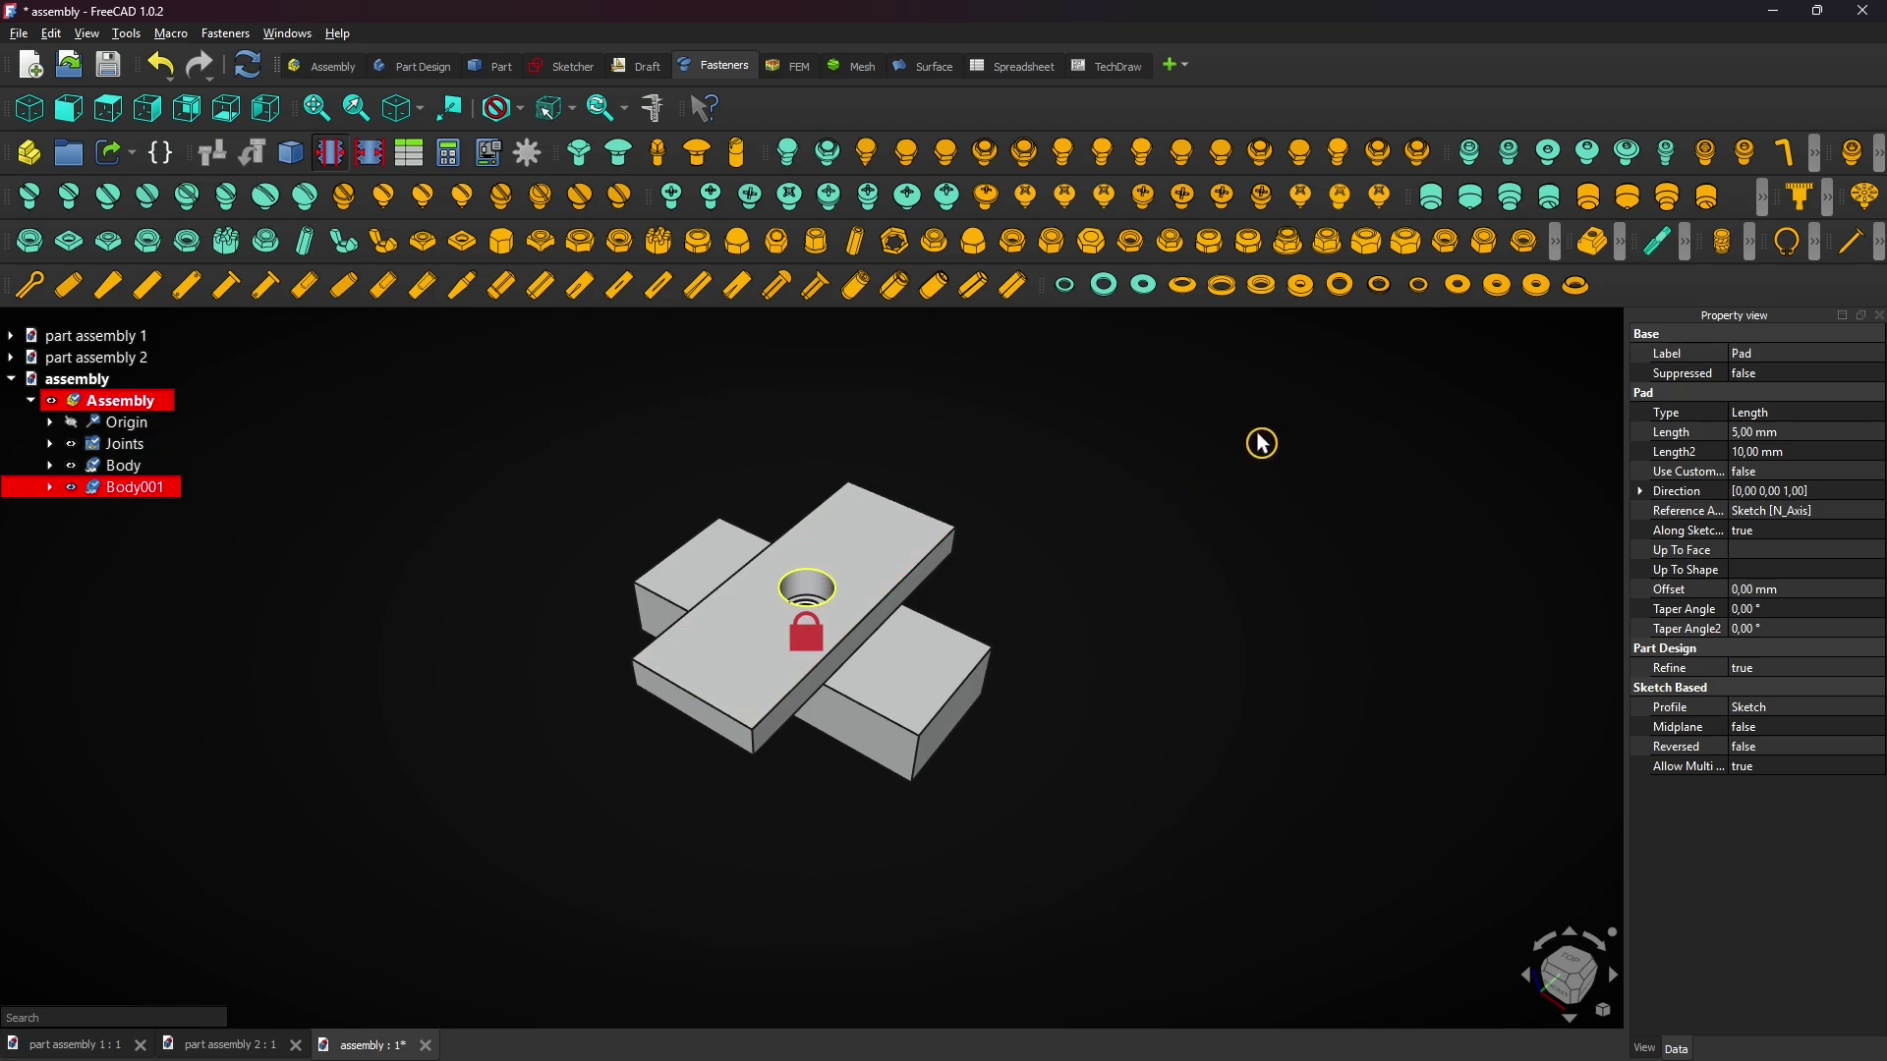
left_click(1341, 286)
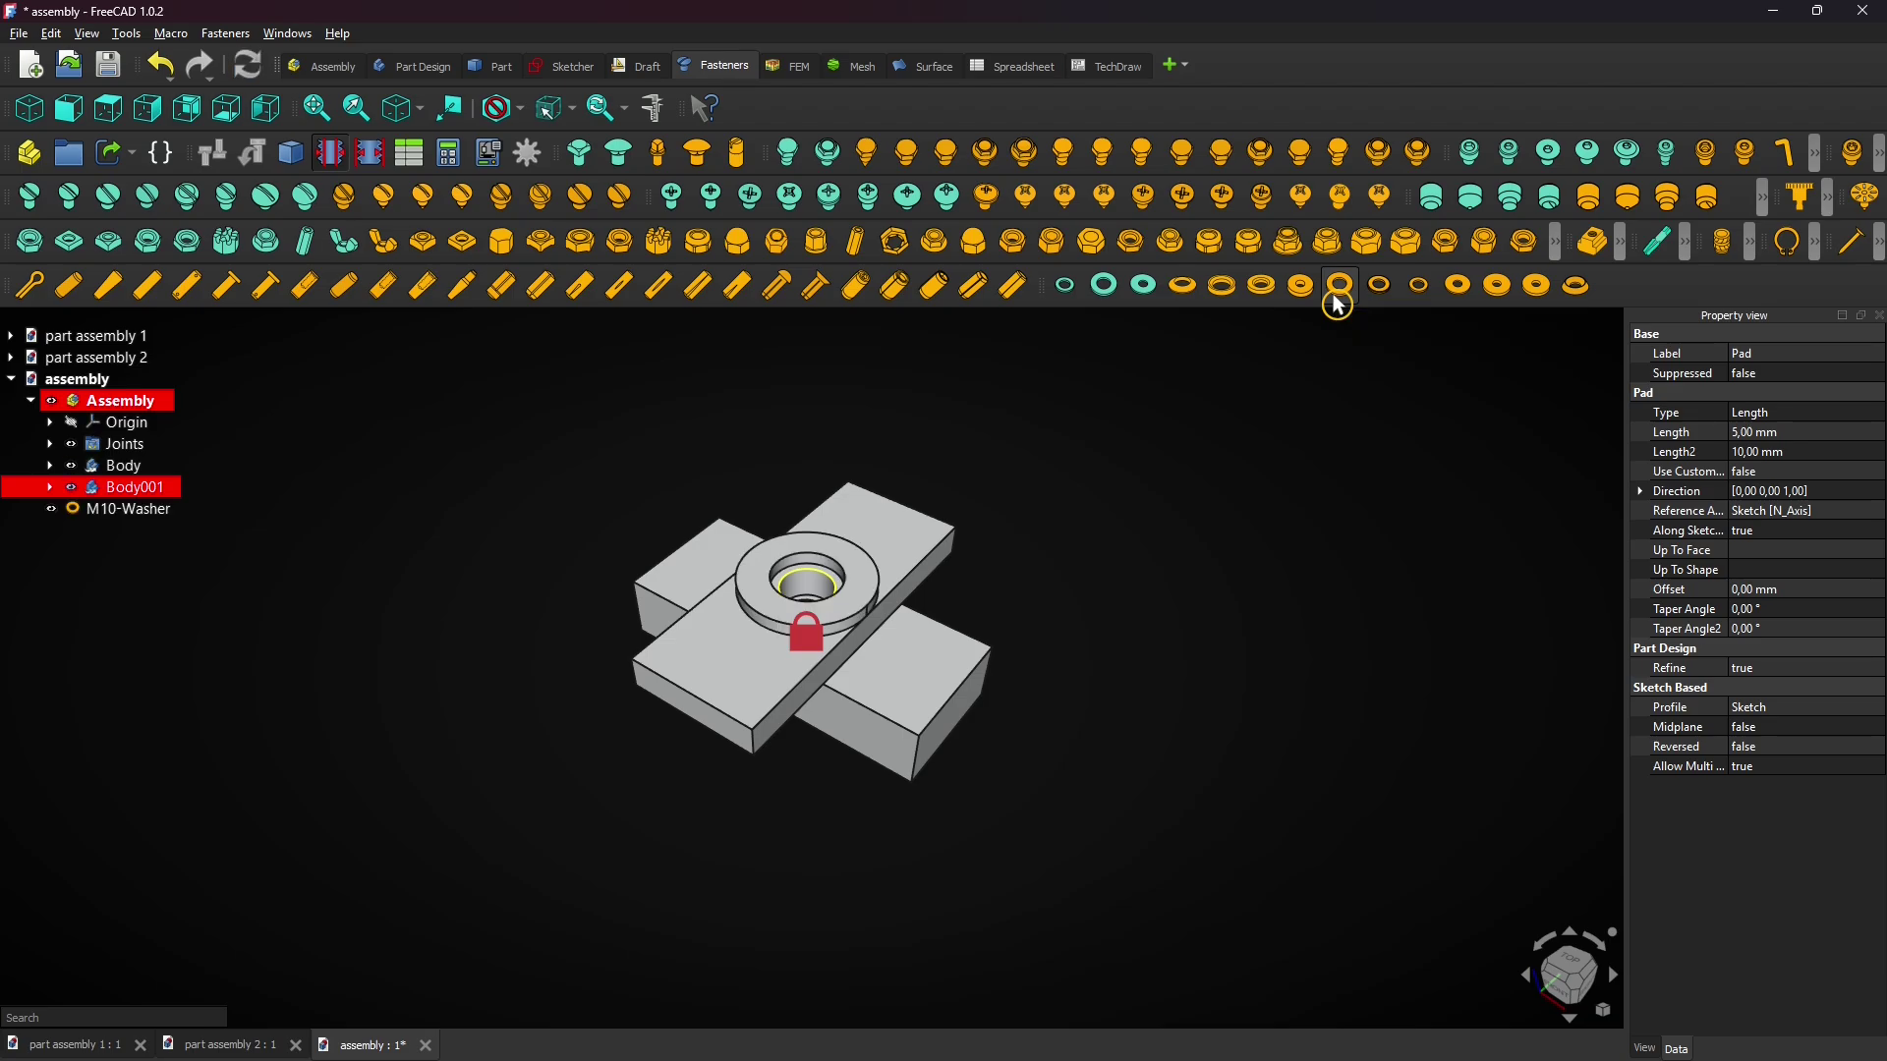
Step: Change the washer's Diameter property from M10 to M6
left_click(131, 513)
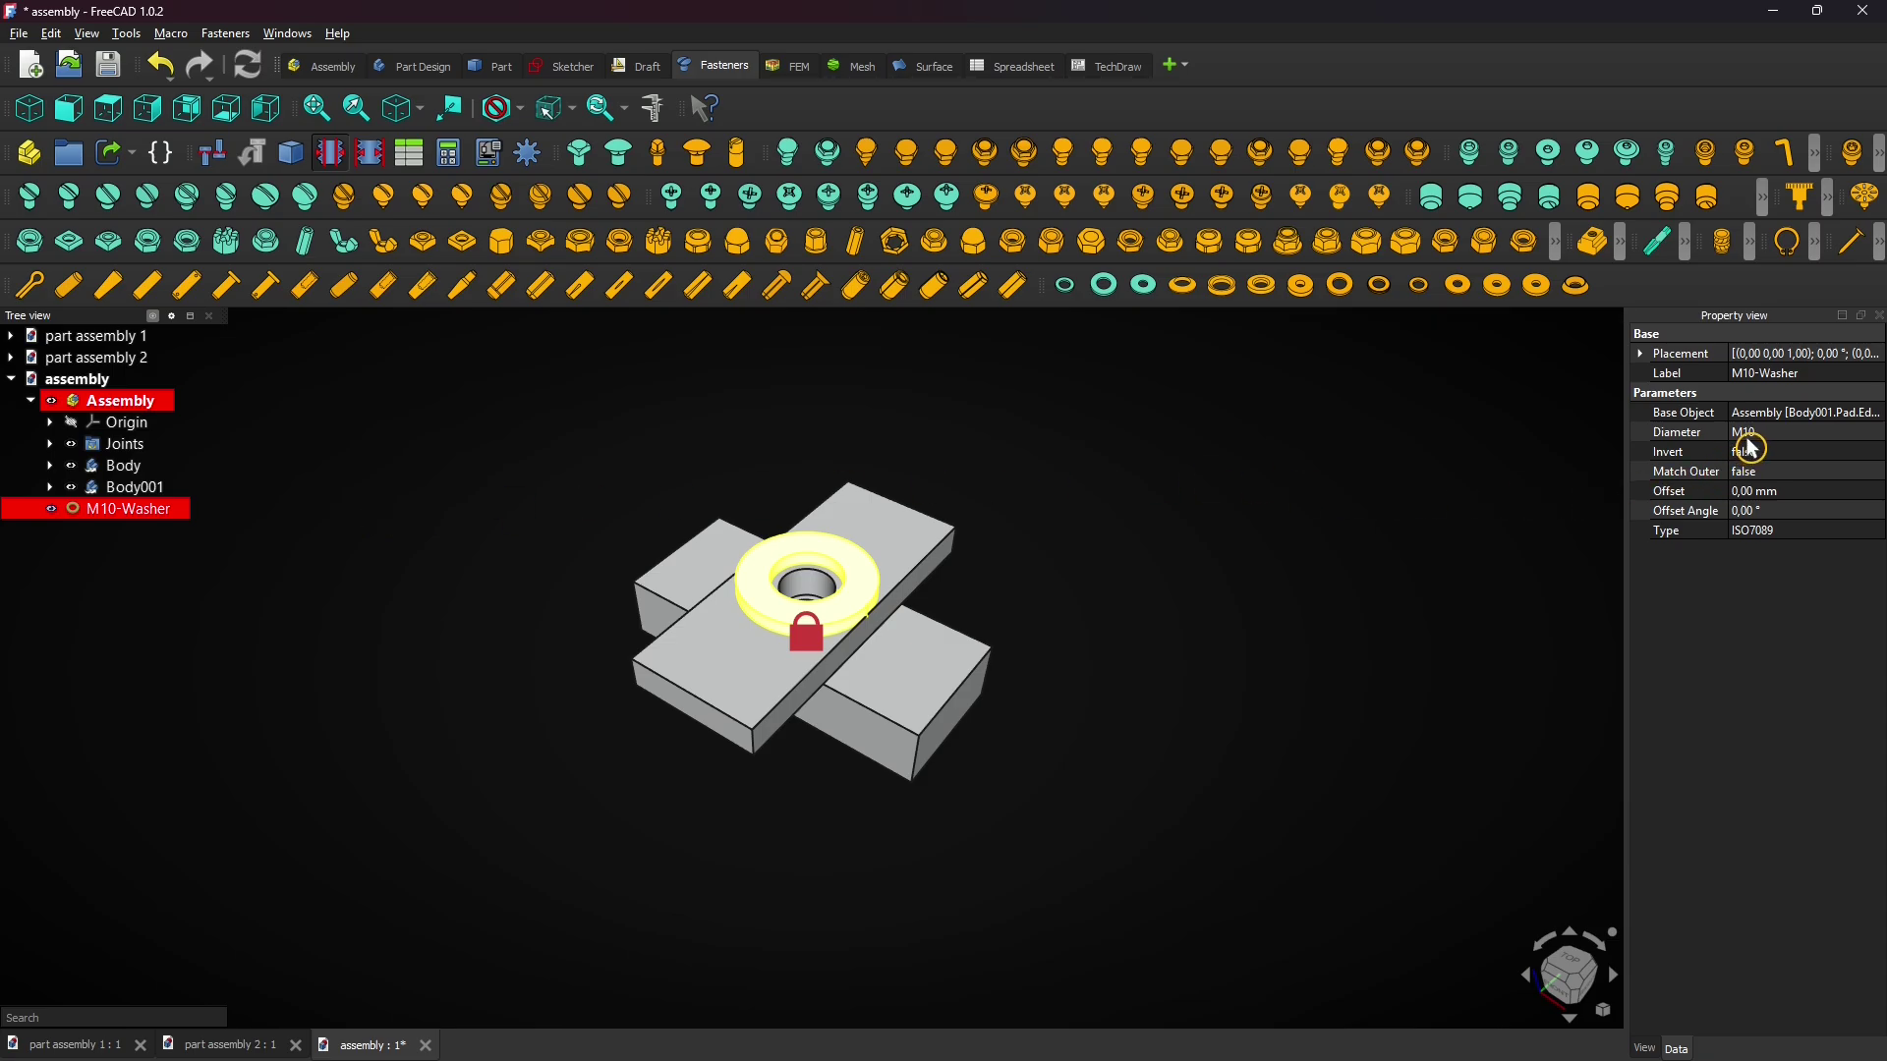
left_click(1748, 440)
left_click(1749, 440)
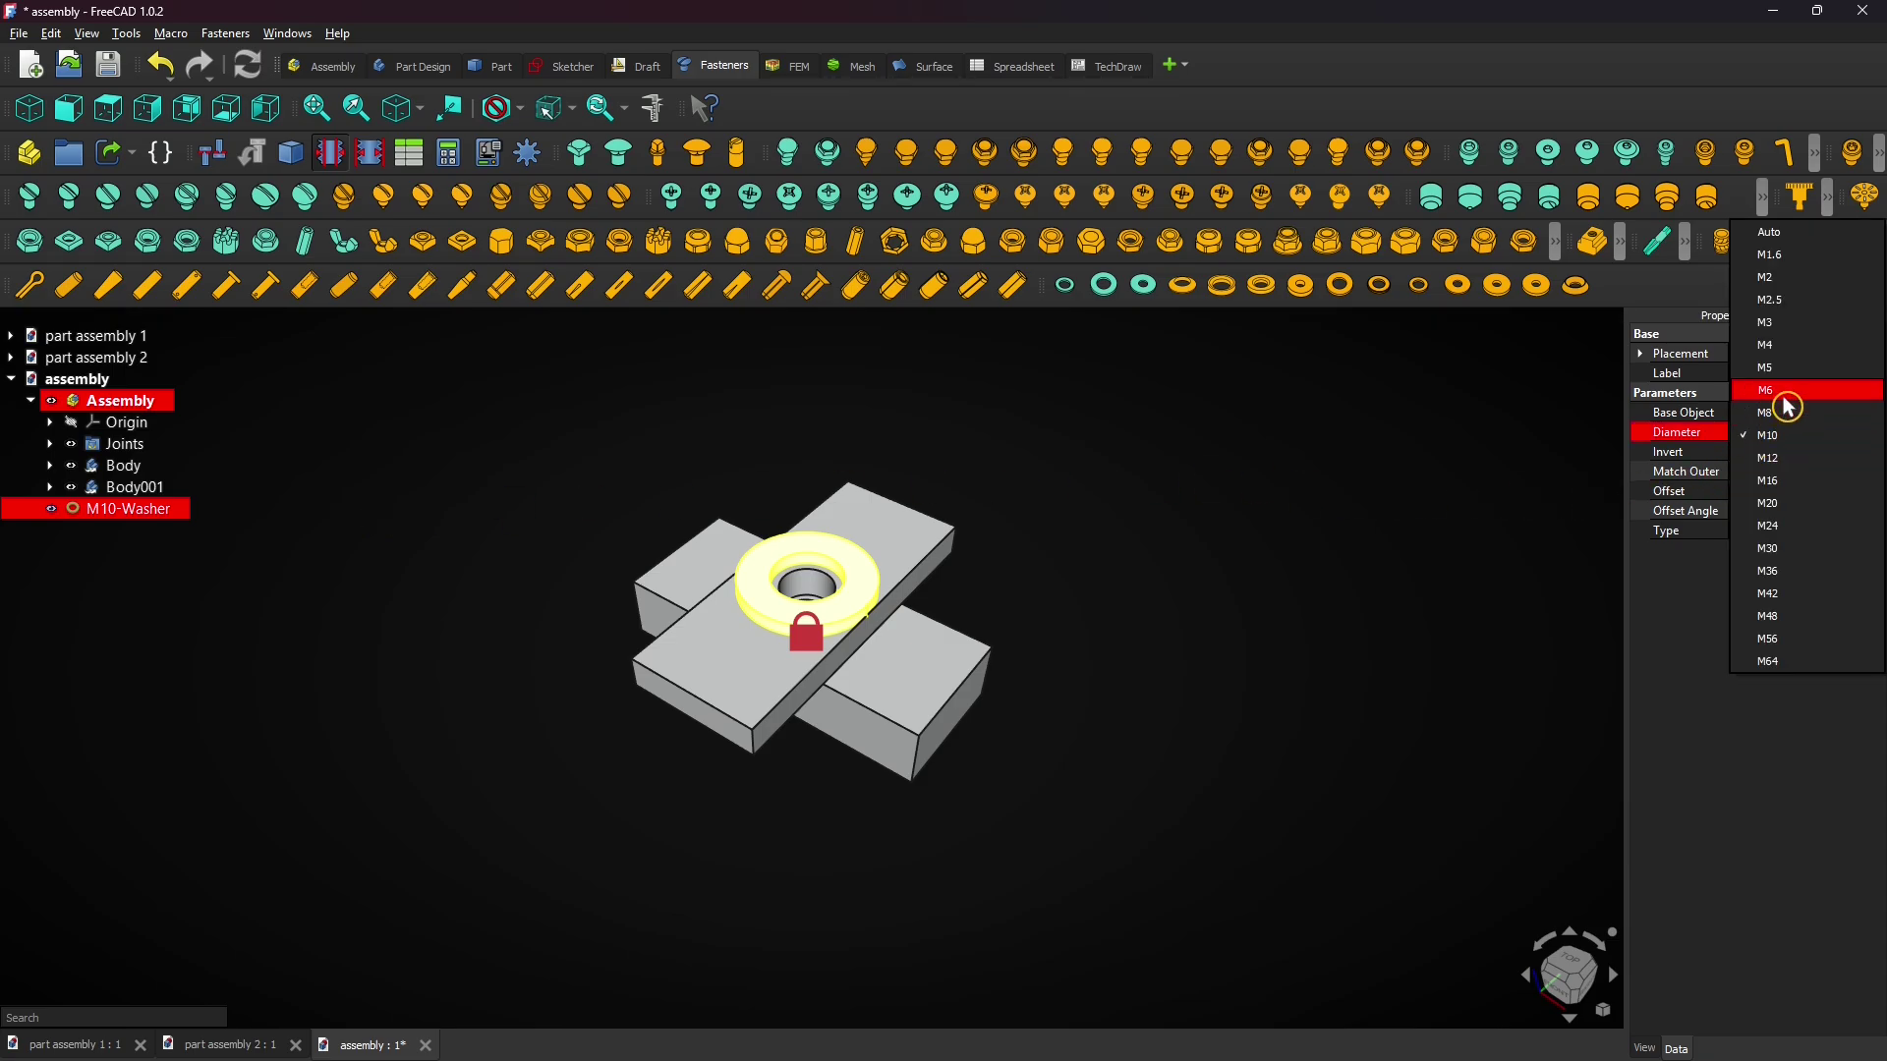
left_click(1784, 398)
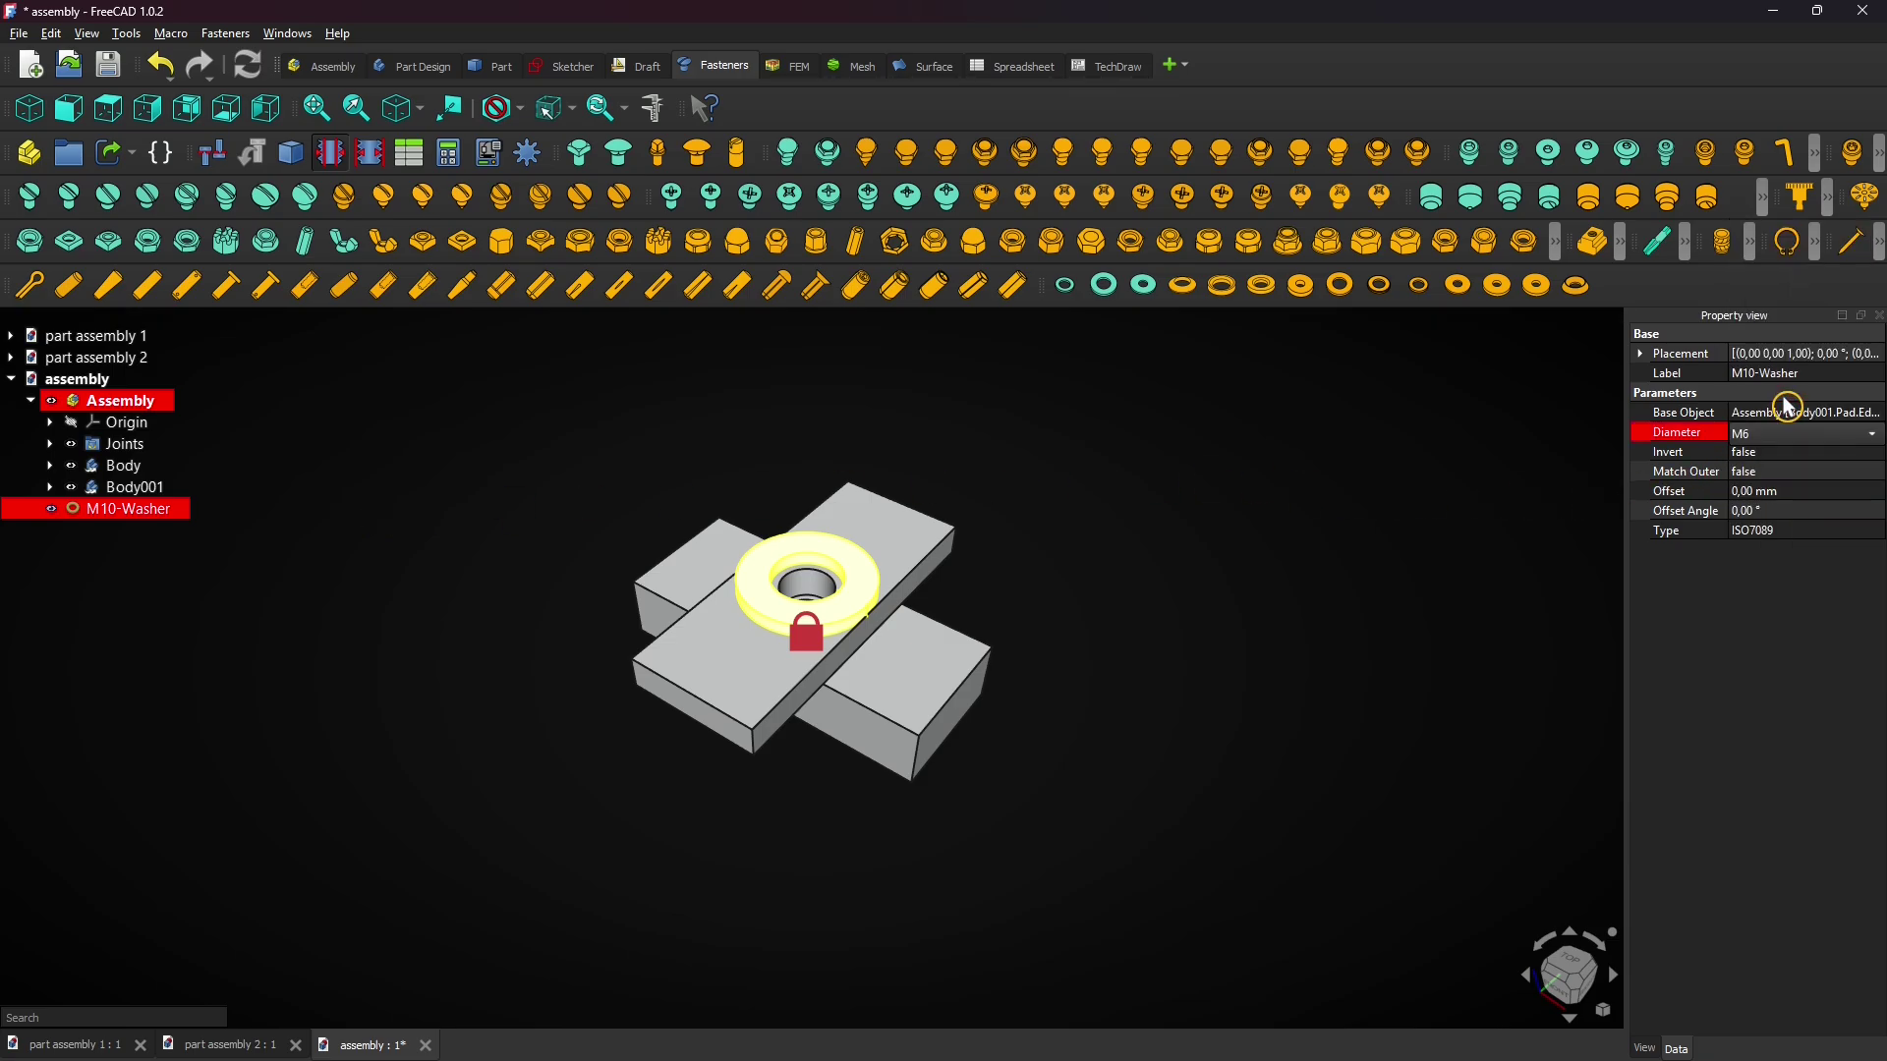
left_click(1139, 516)
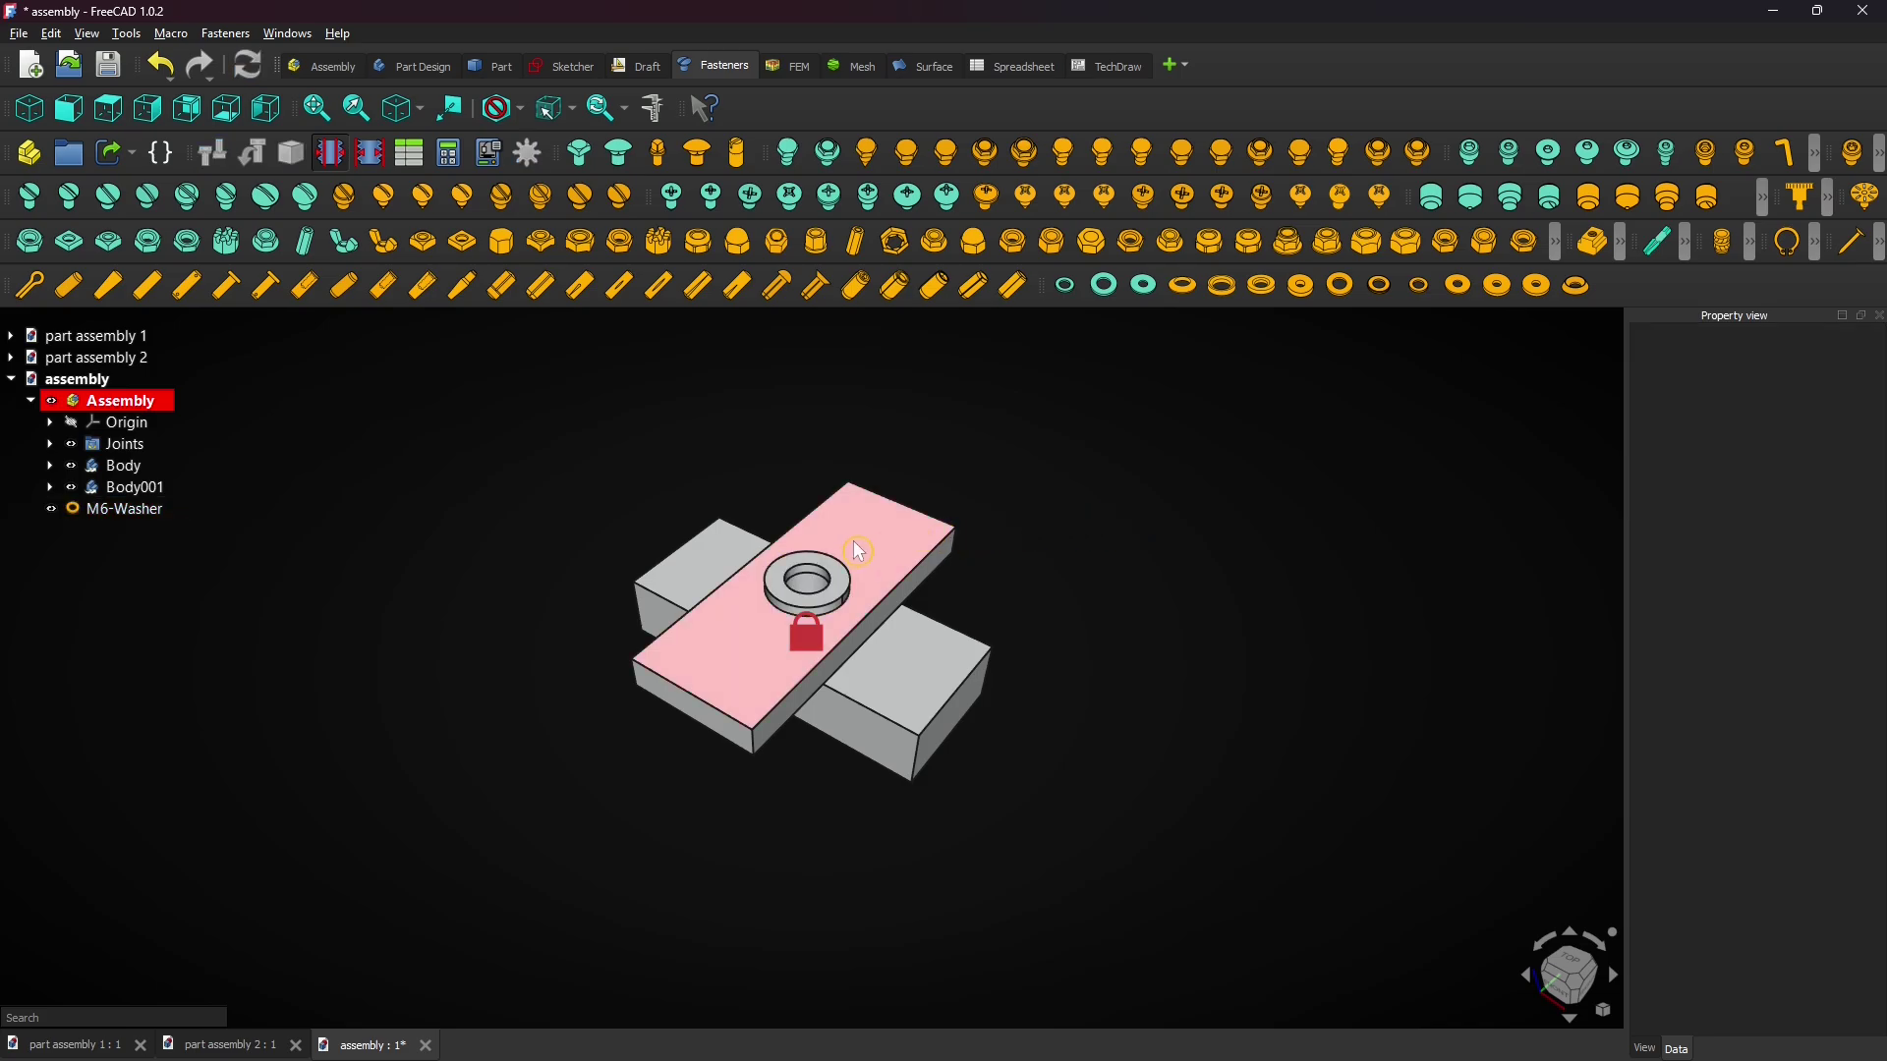
Step: Add a DIN 933 hex head screw (M6x12-Screw) on the M6 washer
left_click(811, 575)
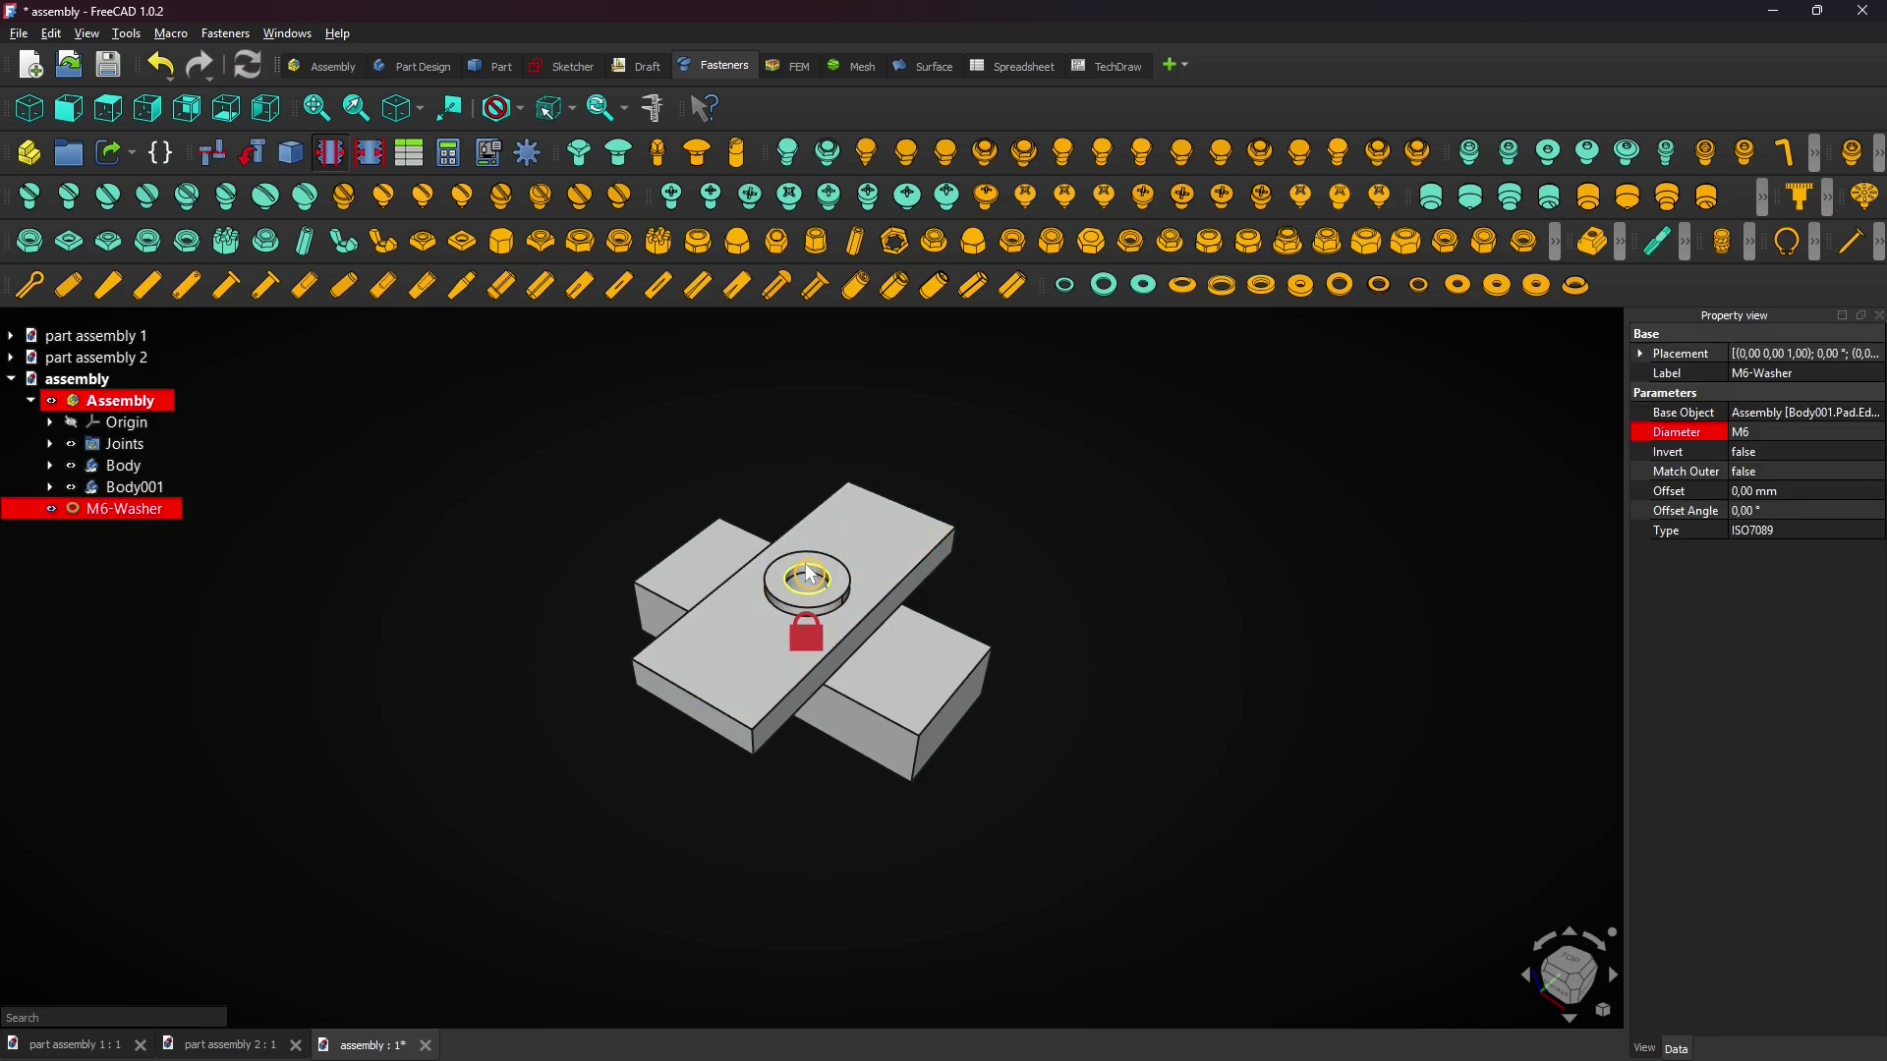
left_click(908, 157)
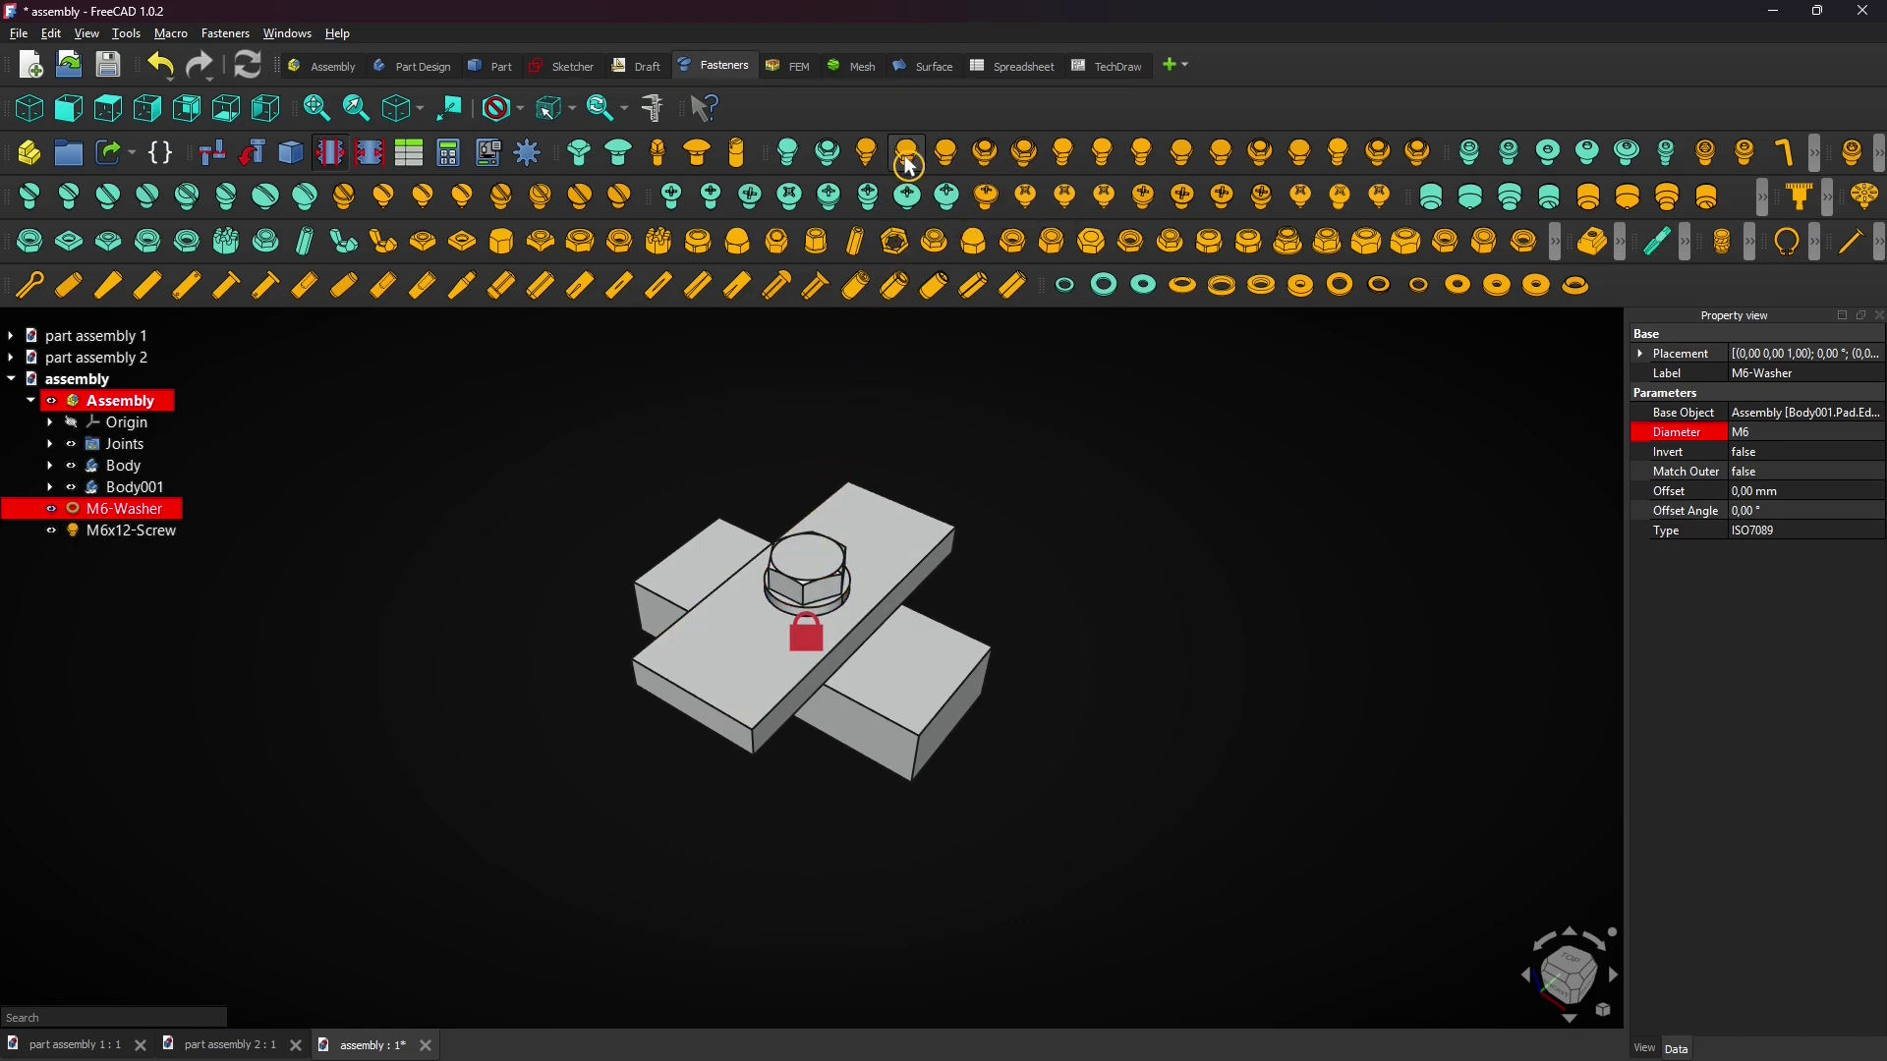
left_click(804, 855)
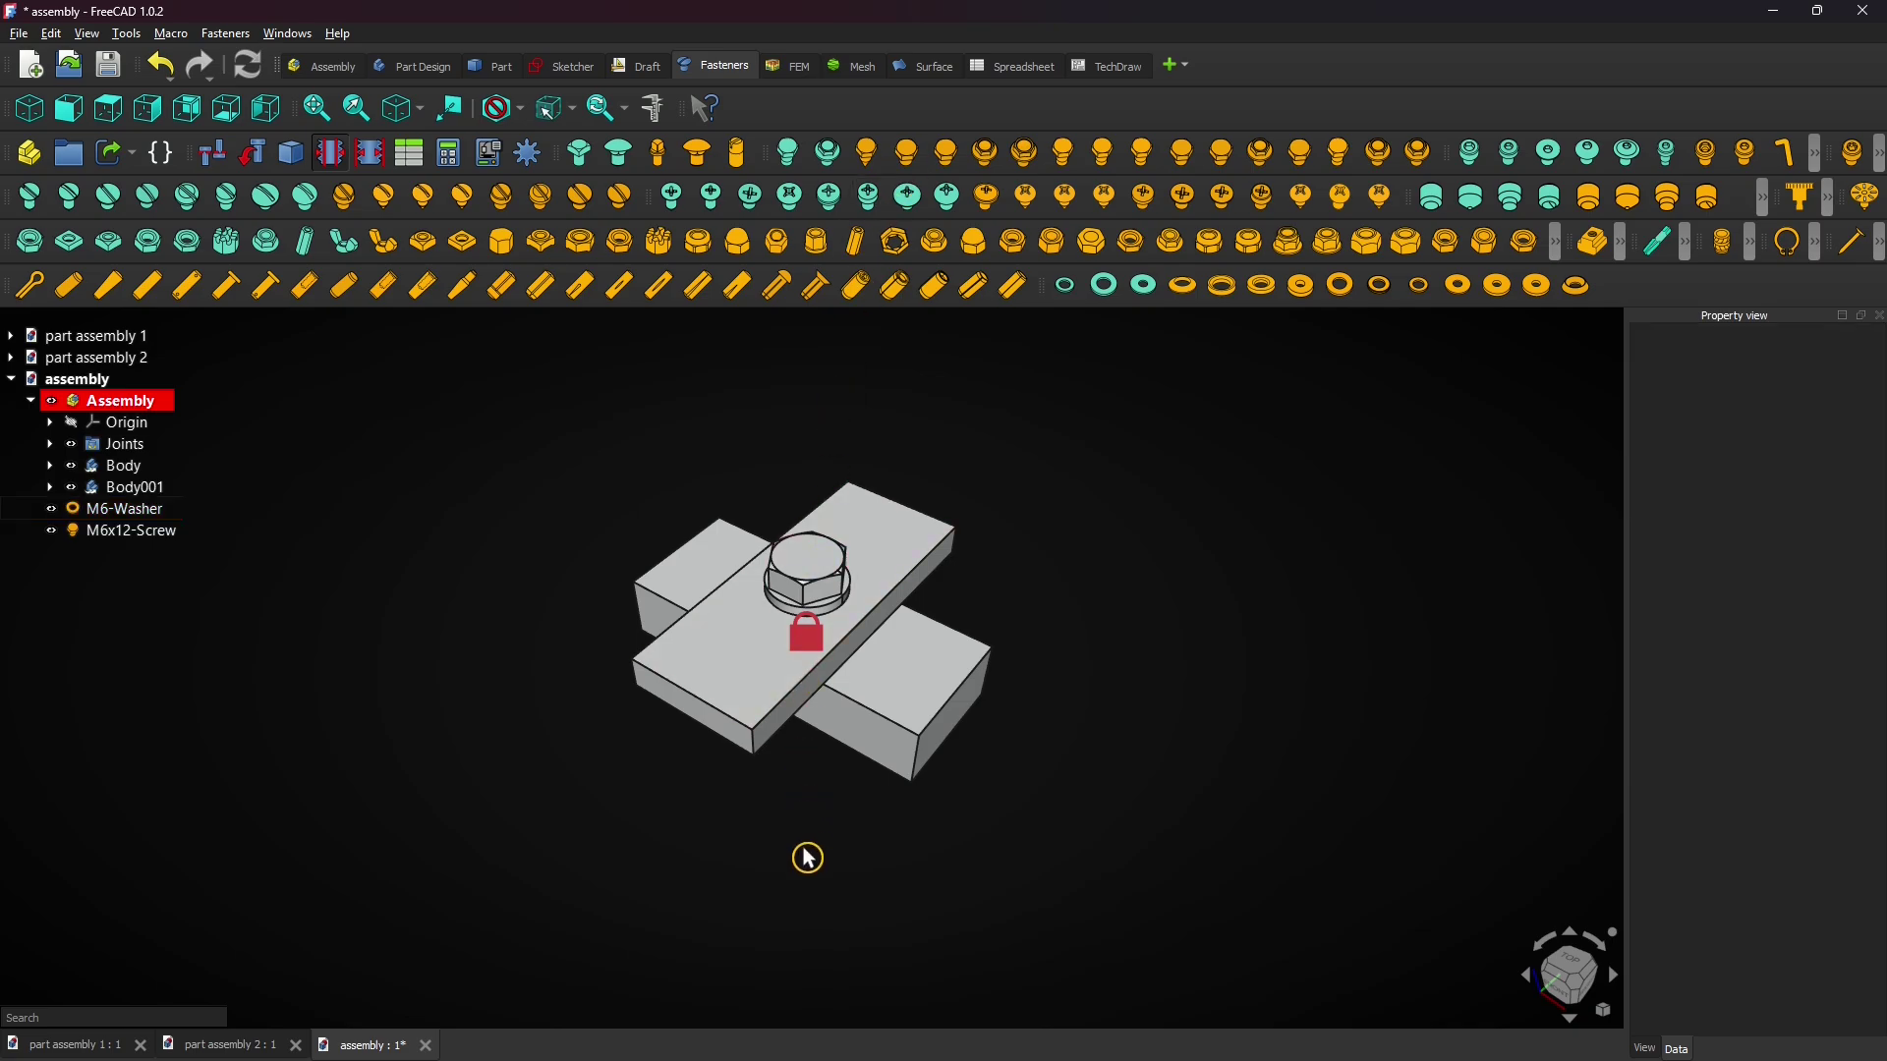
middle_click_drag(804, 855, 774, 773)
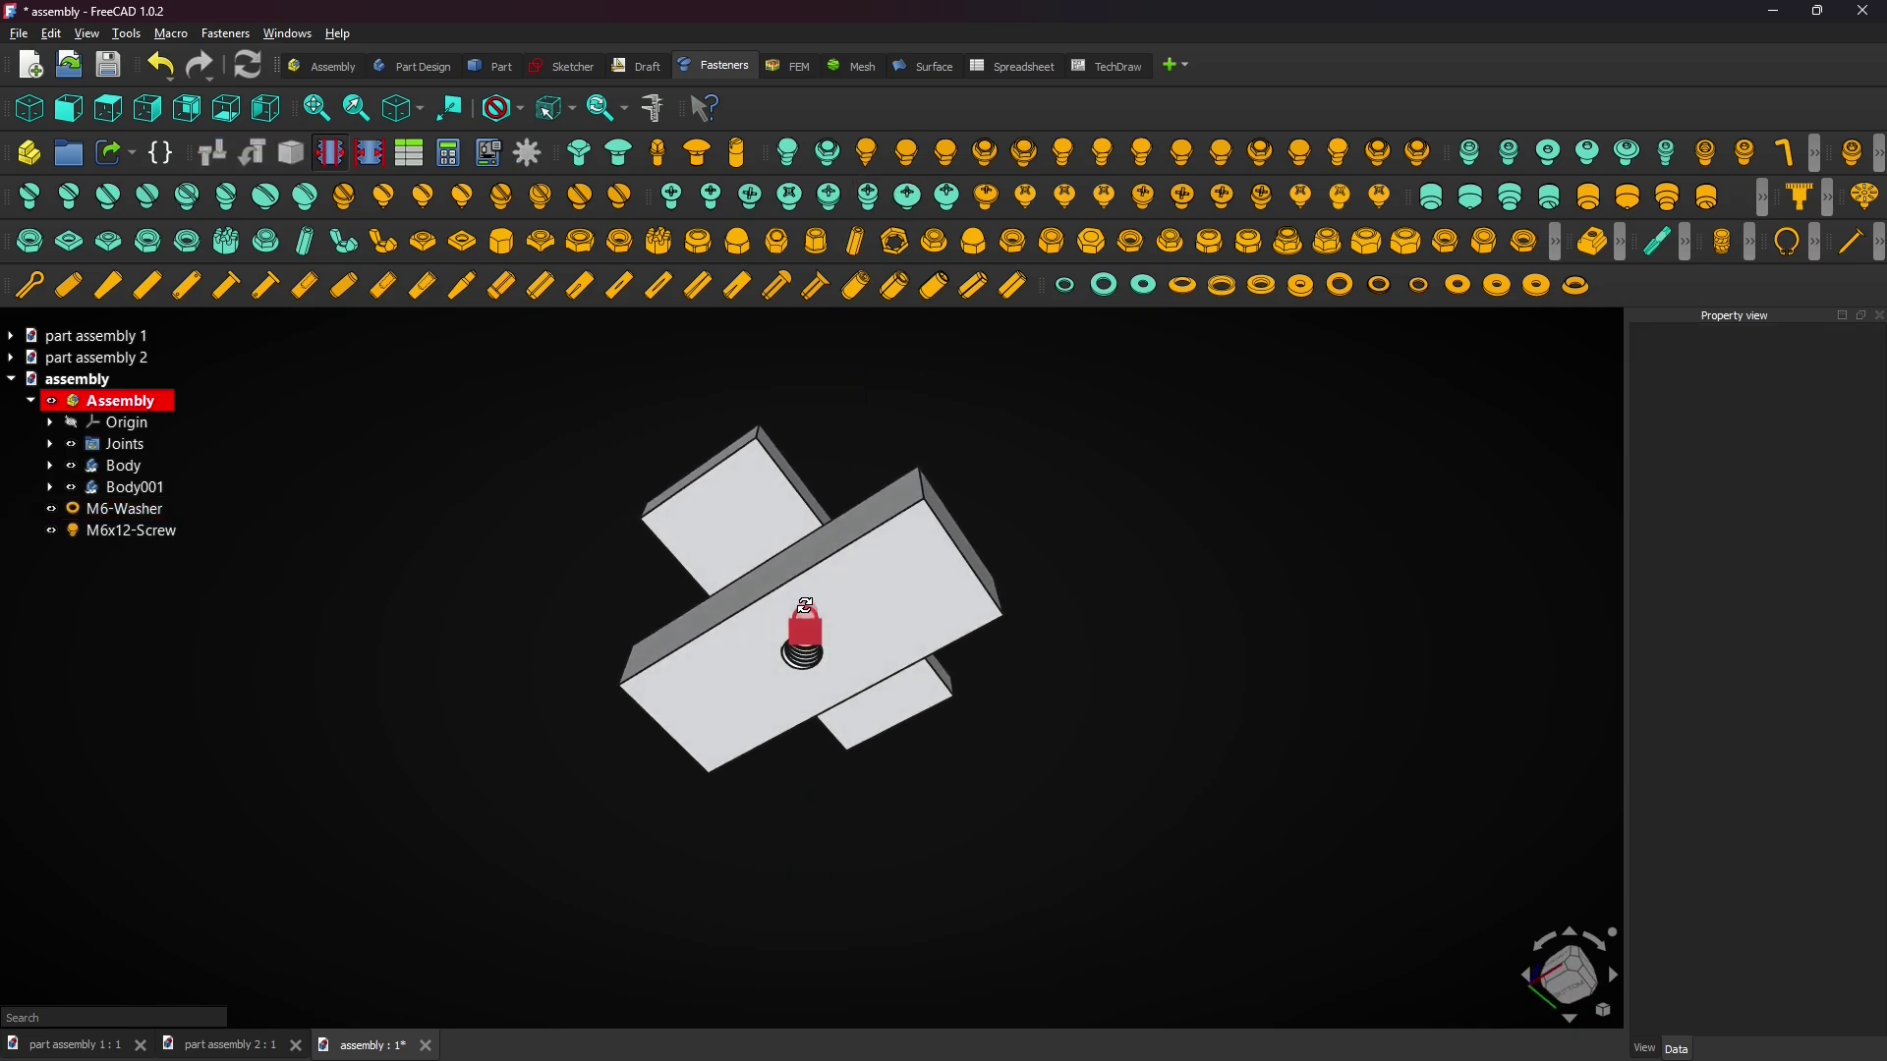
Step: Hide the joint markers and set the screw Length to 16, making it M6x16-Screw
left_click(74, 454)
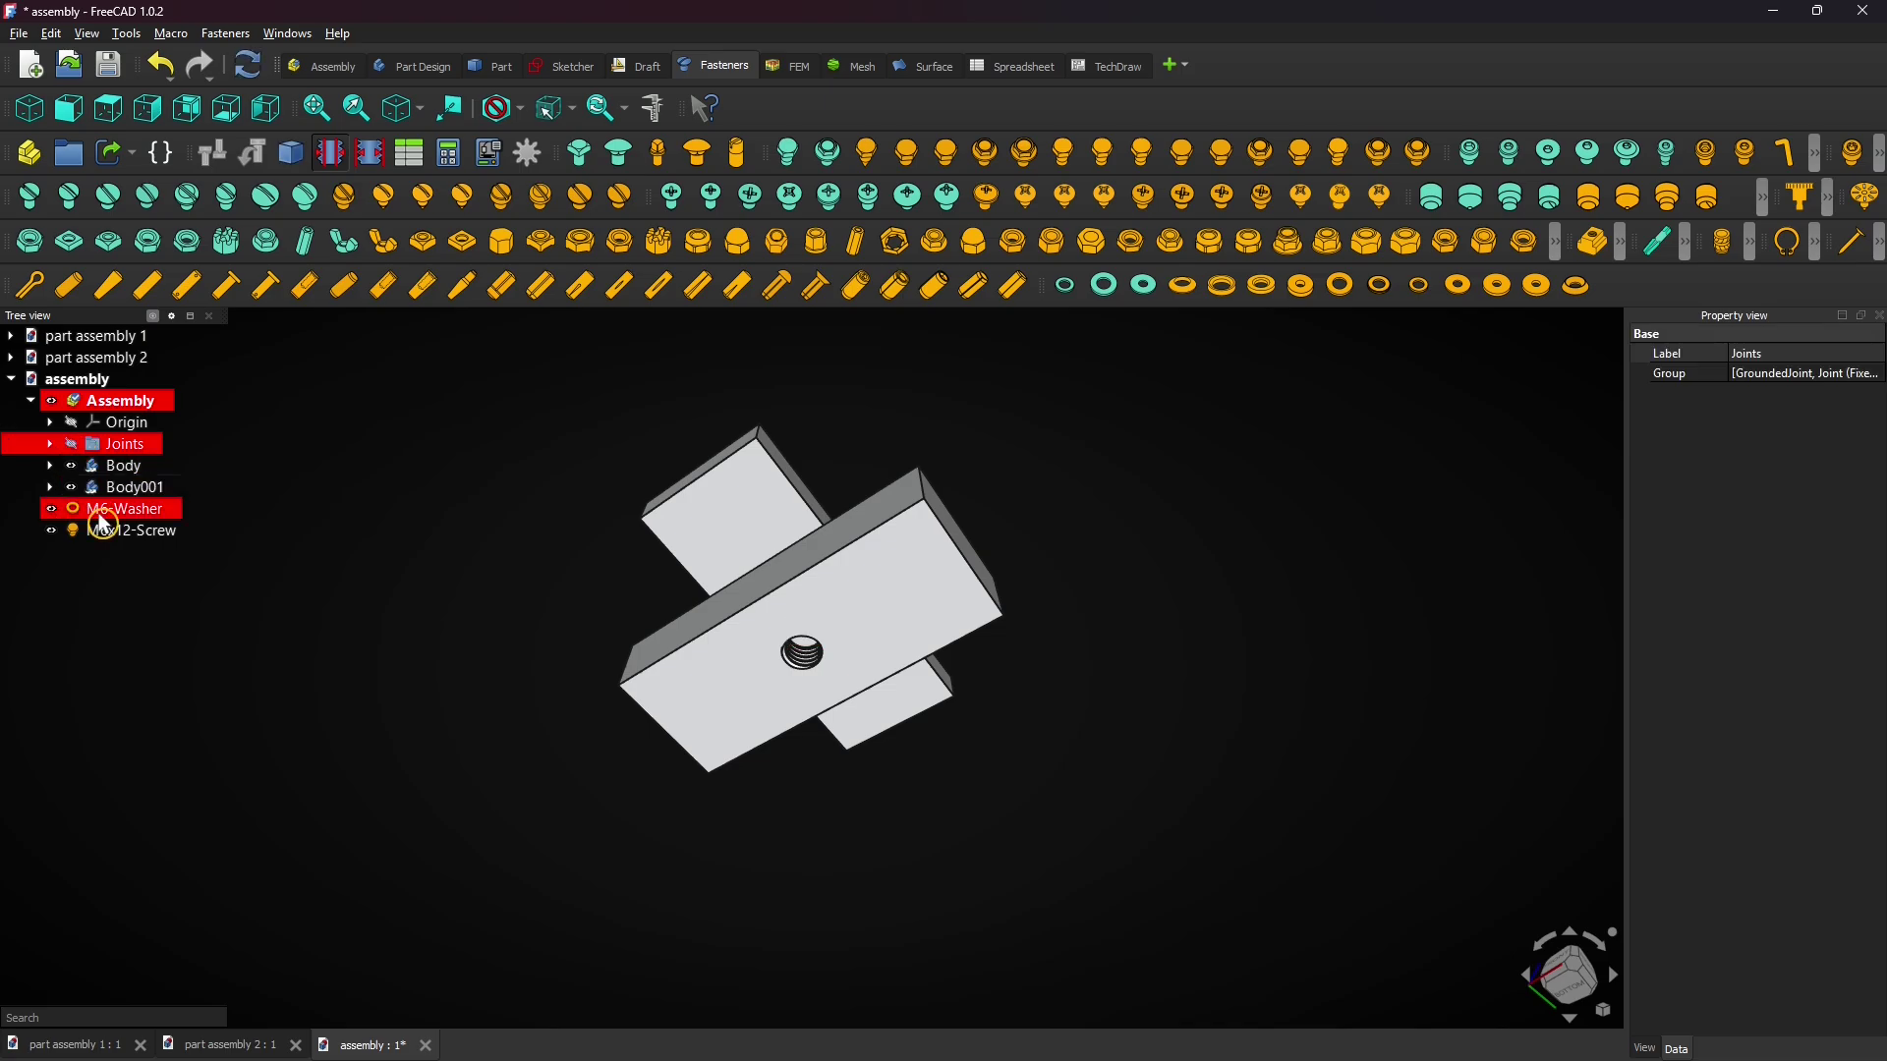
left_click(111, 539)
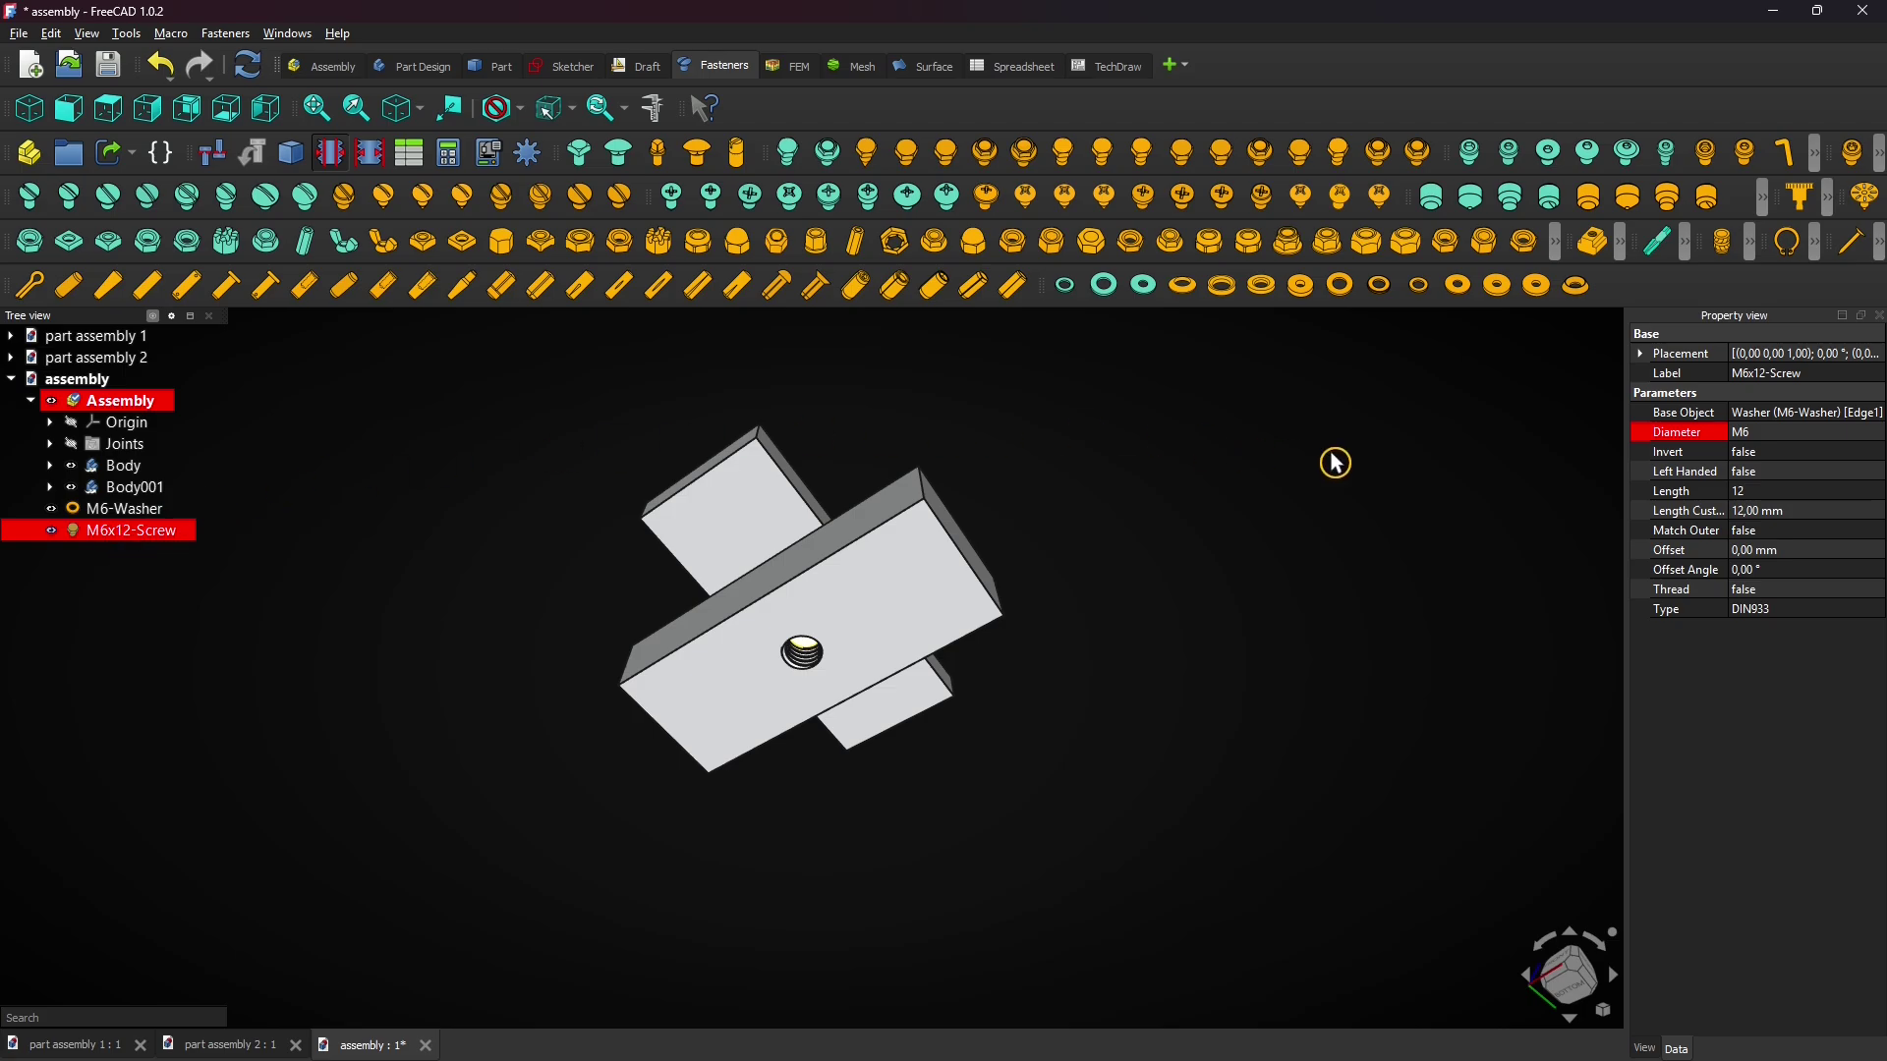
left_click(1760, 496)
left_click(1760, 497)
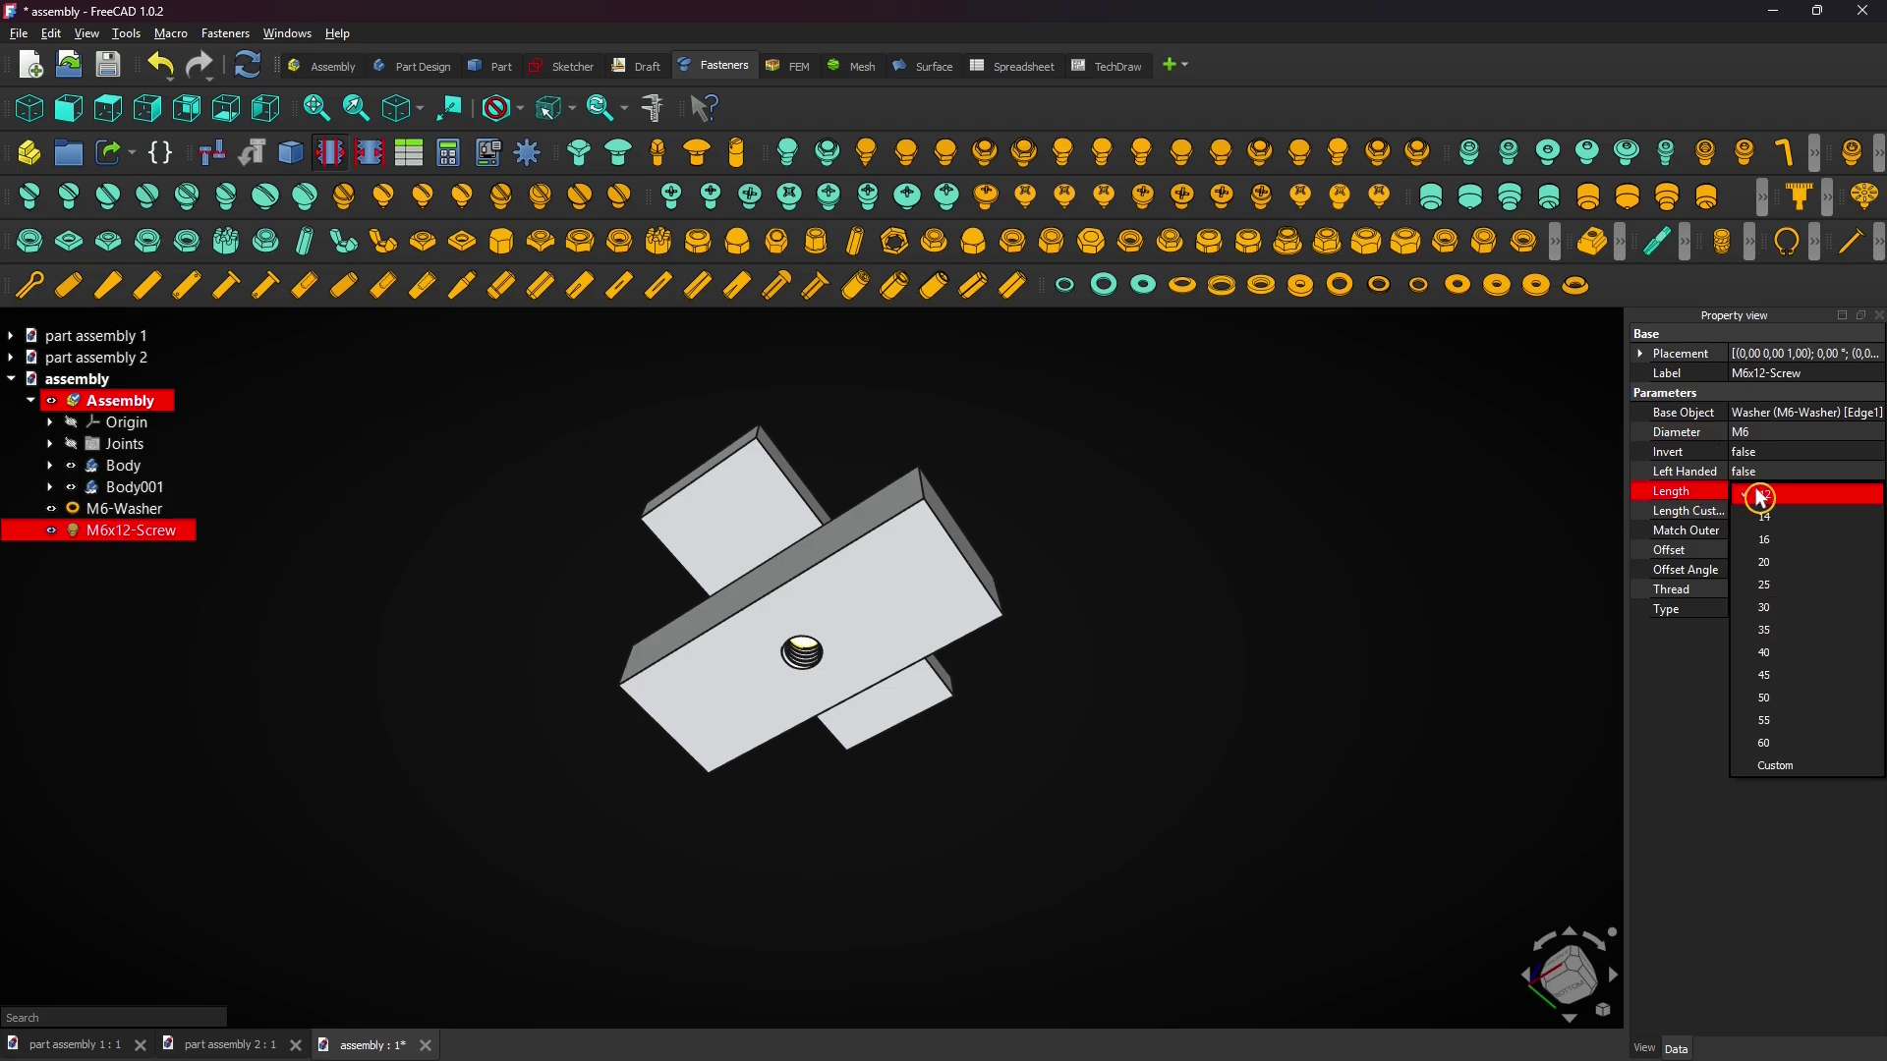
left_click(1798, 542)
left_click(1240, 683)
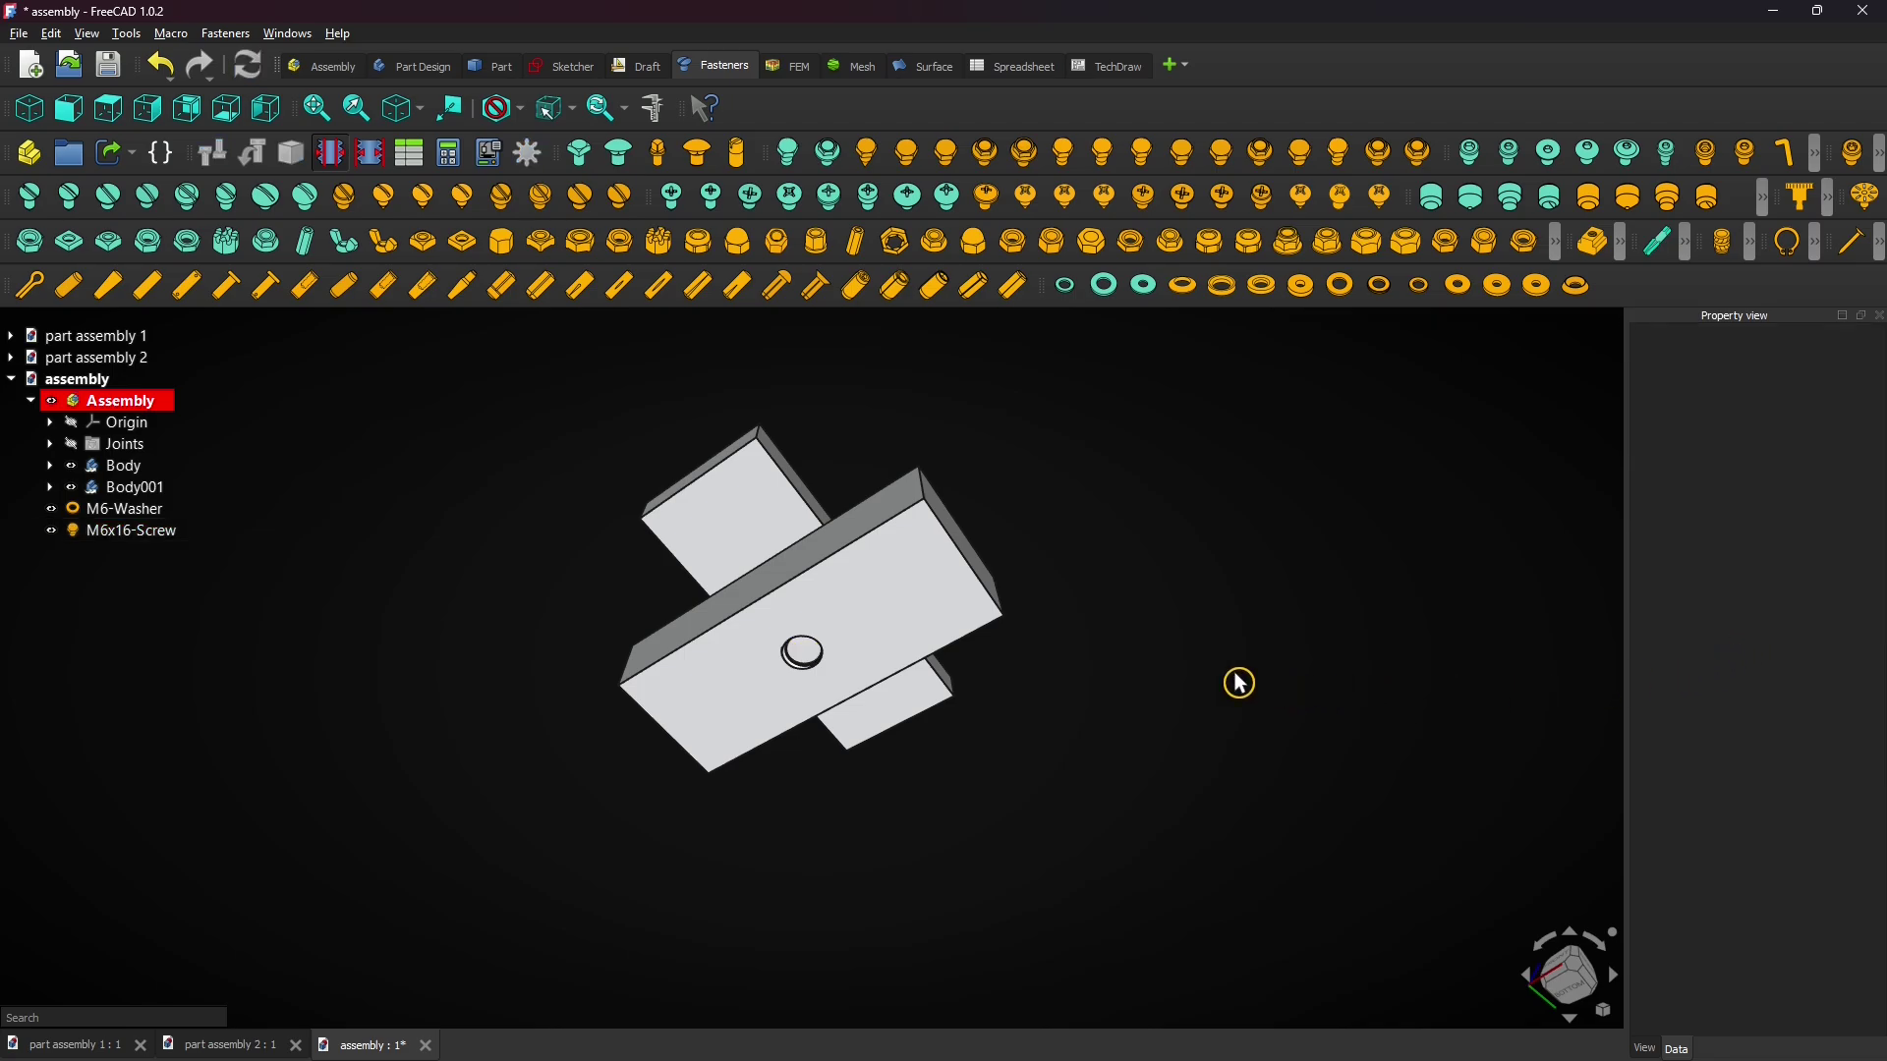
middle_click_drag(800, 361, 803, 601)
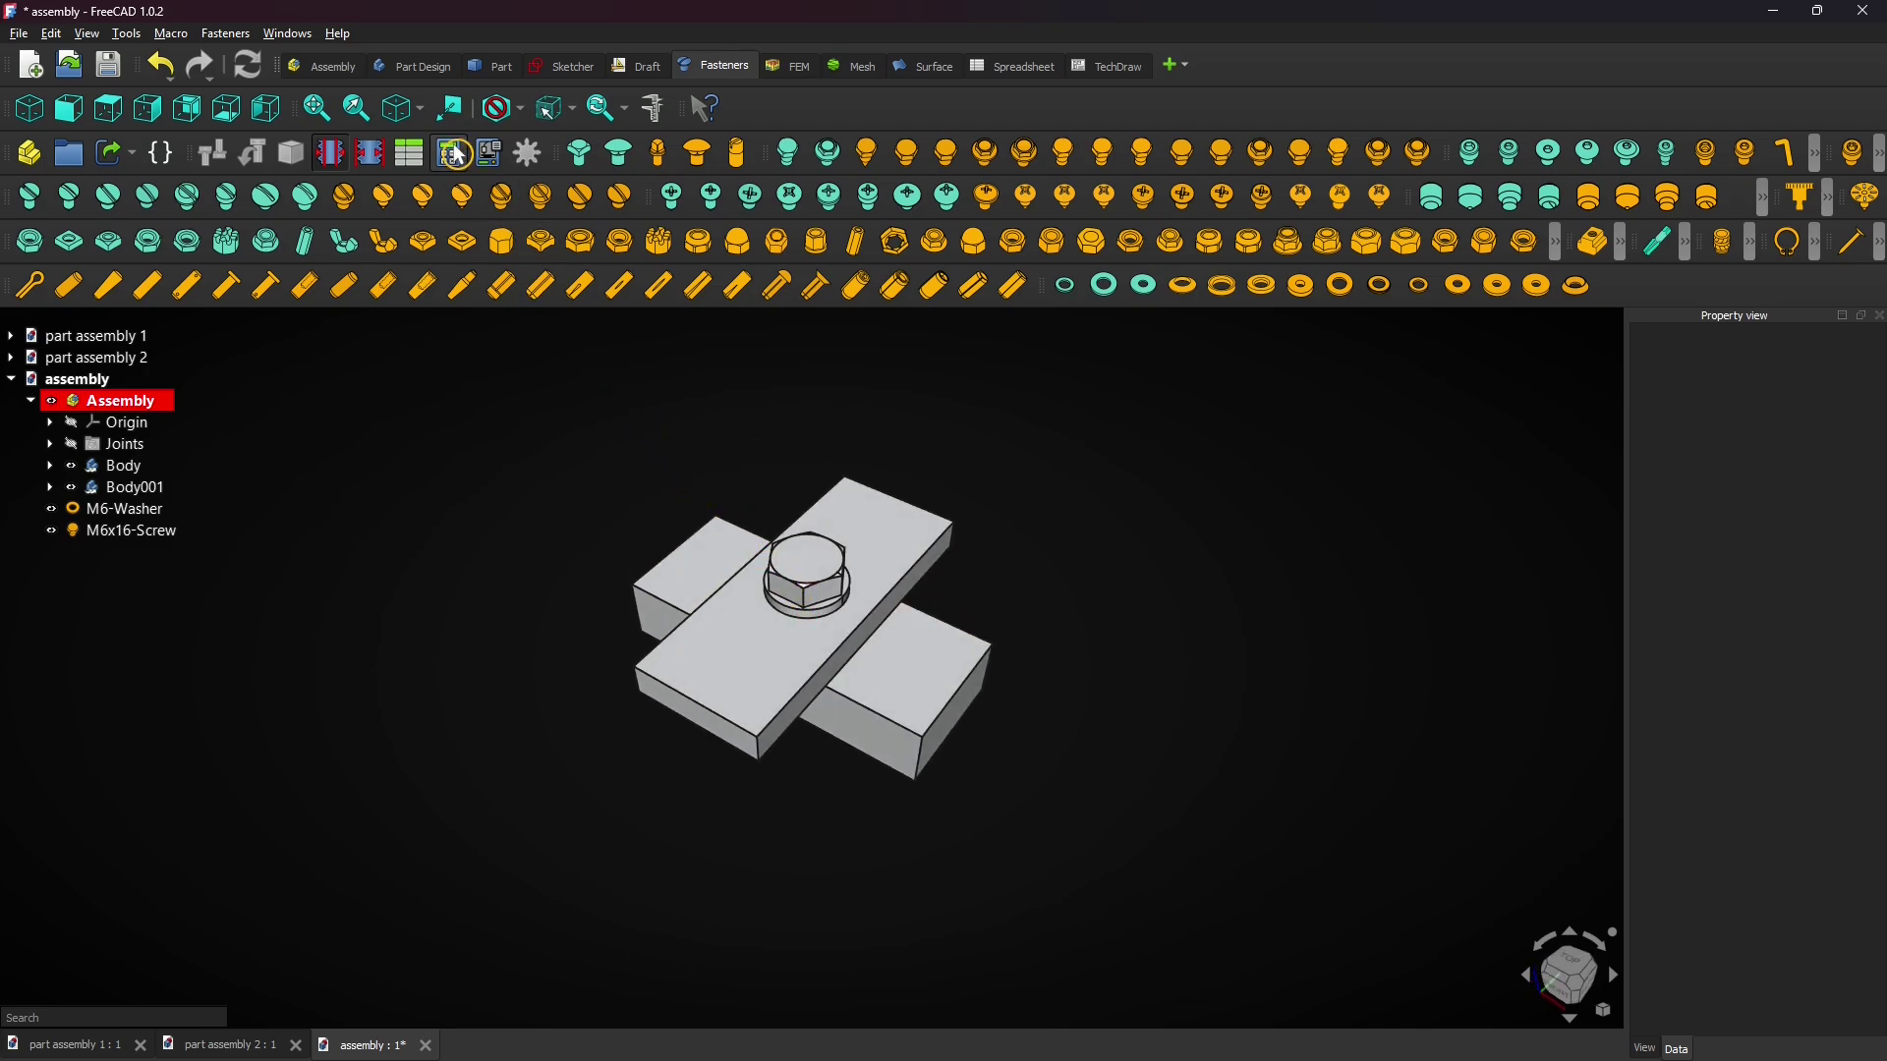
Step: Switch to Part Design and orbit the assembly to view it from the front and top
left_click(420, 83)
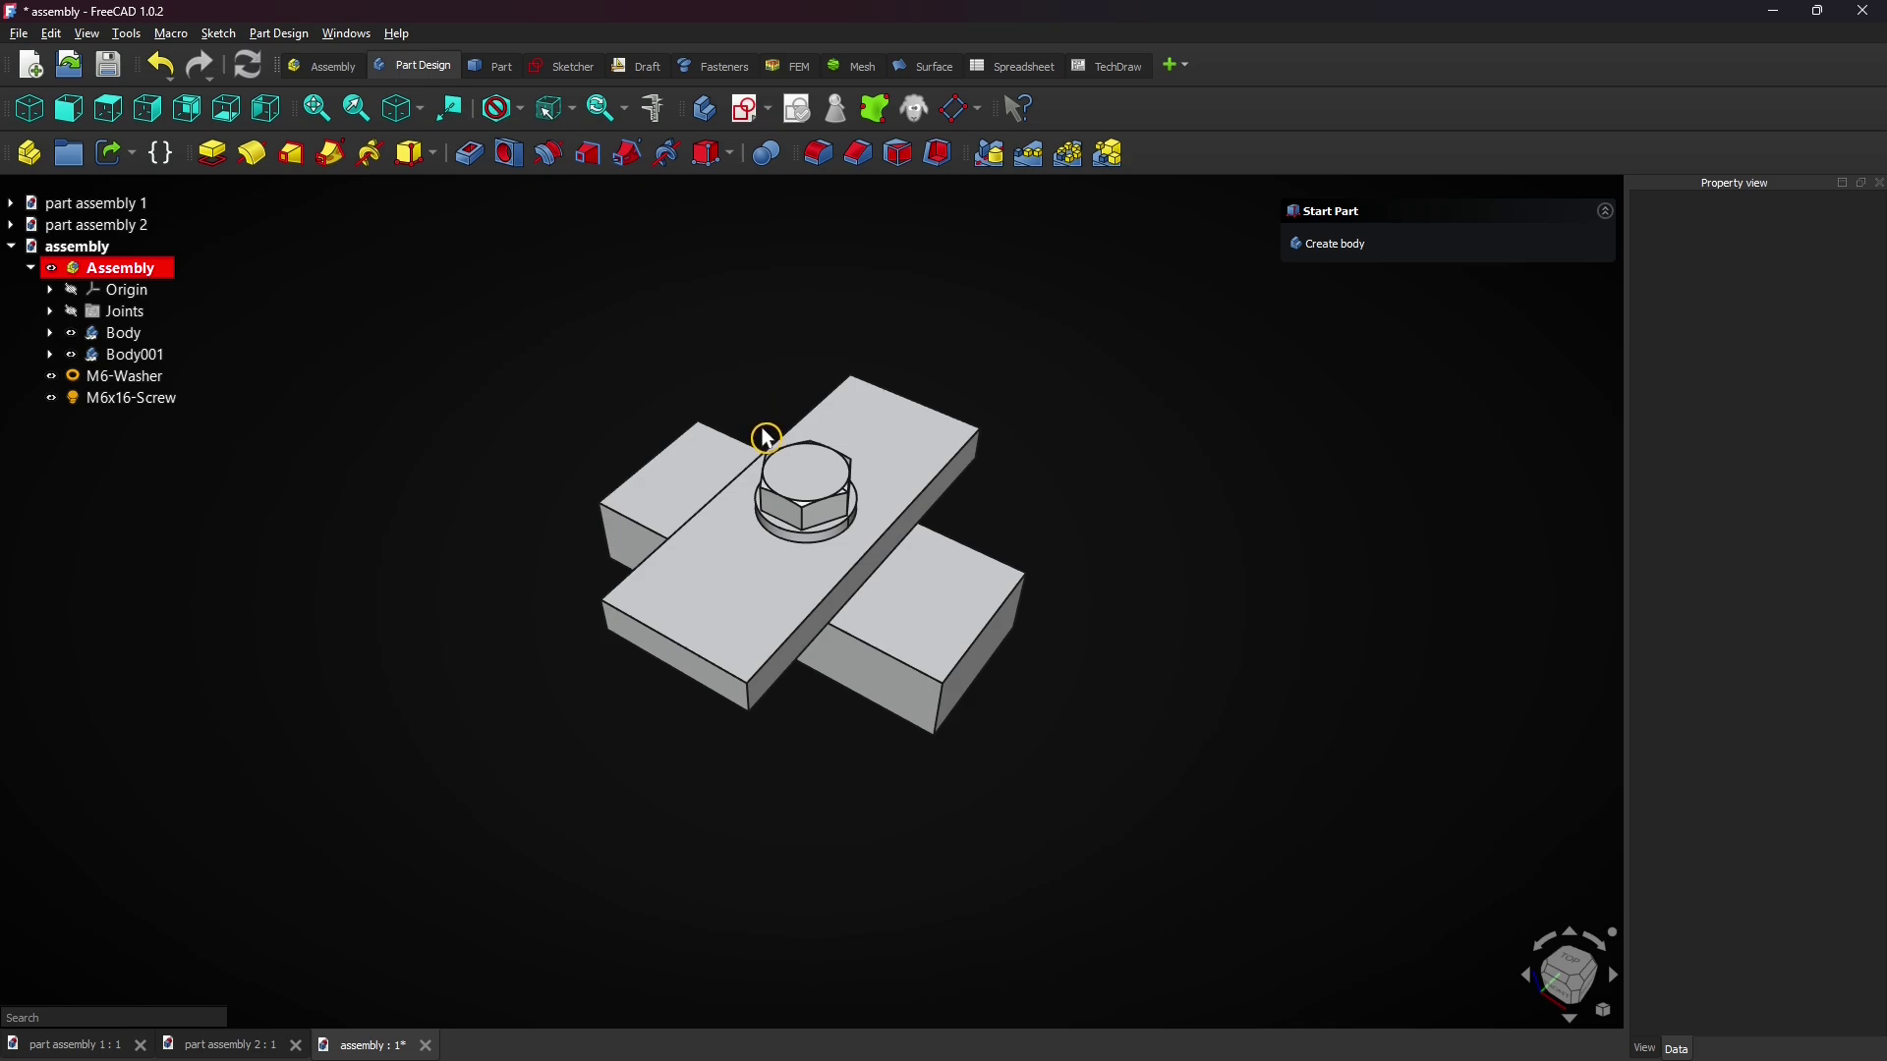
scroll(845, 470, "up", 1)
middle_click_drag(711, 893, 945, 638)
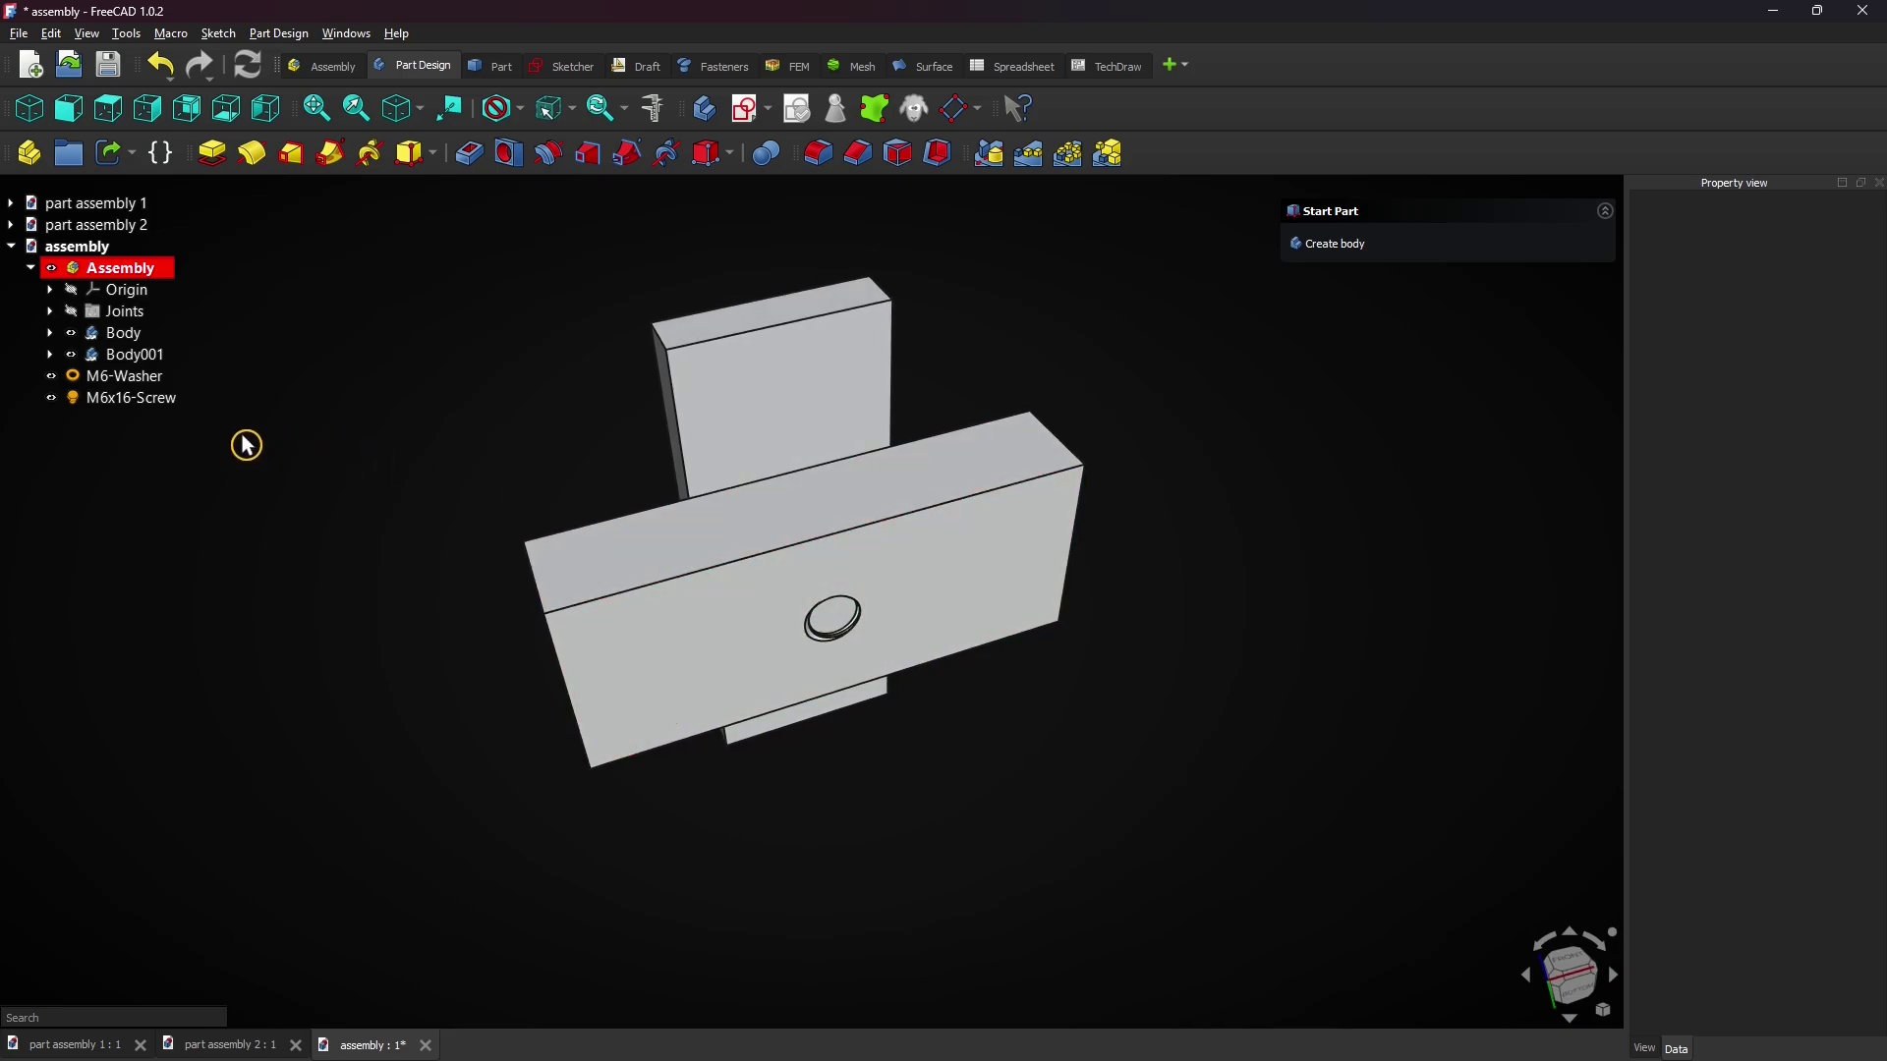
left_click(71, 401)
left_click(59, 379)
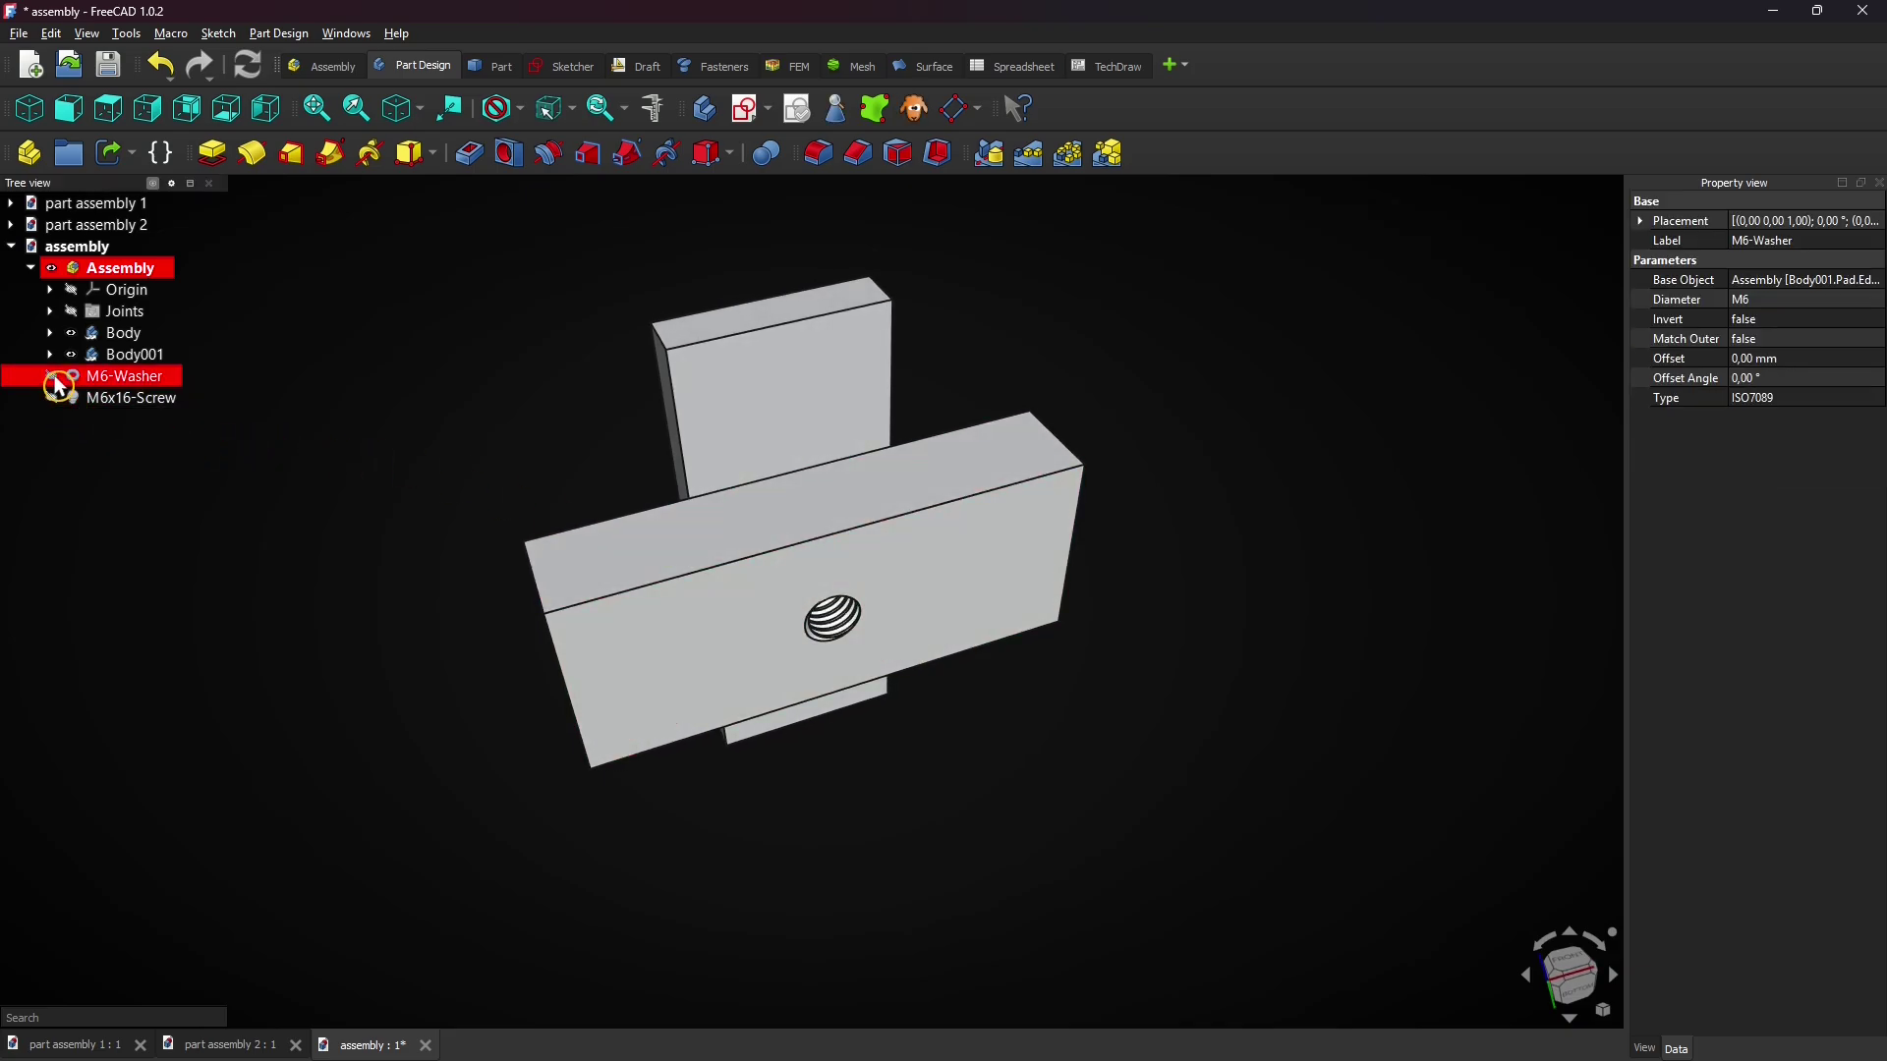
middle_click_drag(805, 566, 800, 580)
Step: Toggle the washer and screw back to visible with Space
left_click(54, 401, "ctrl")
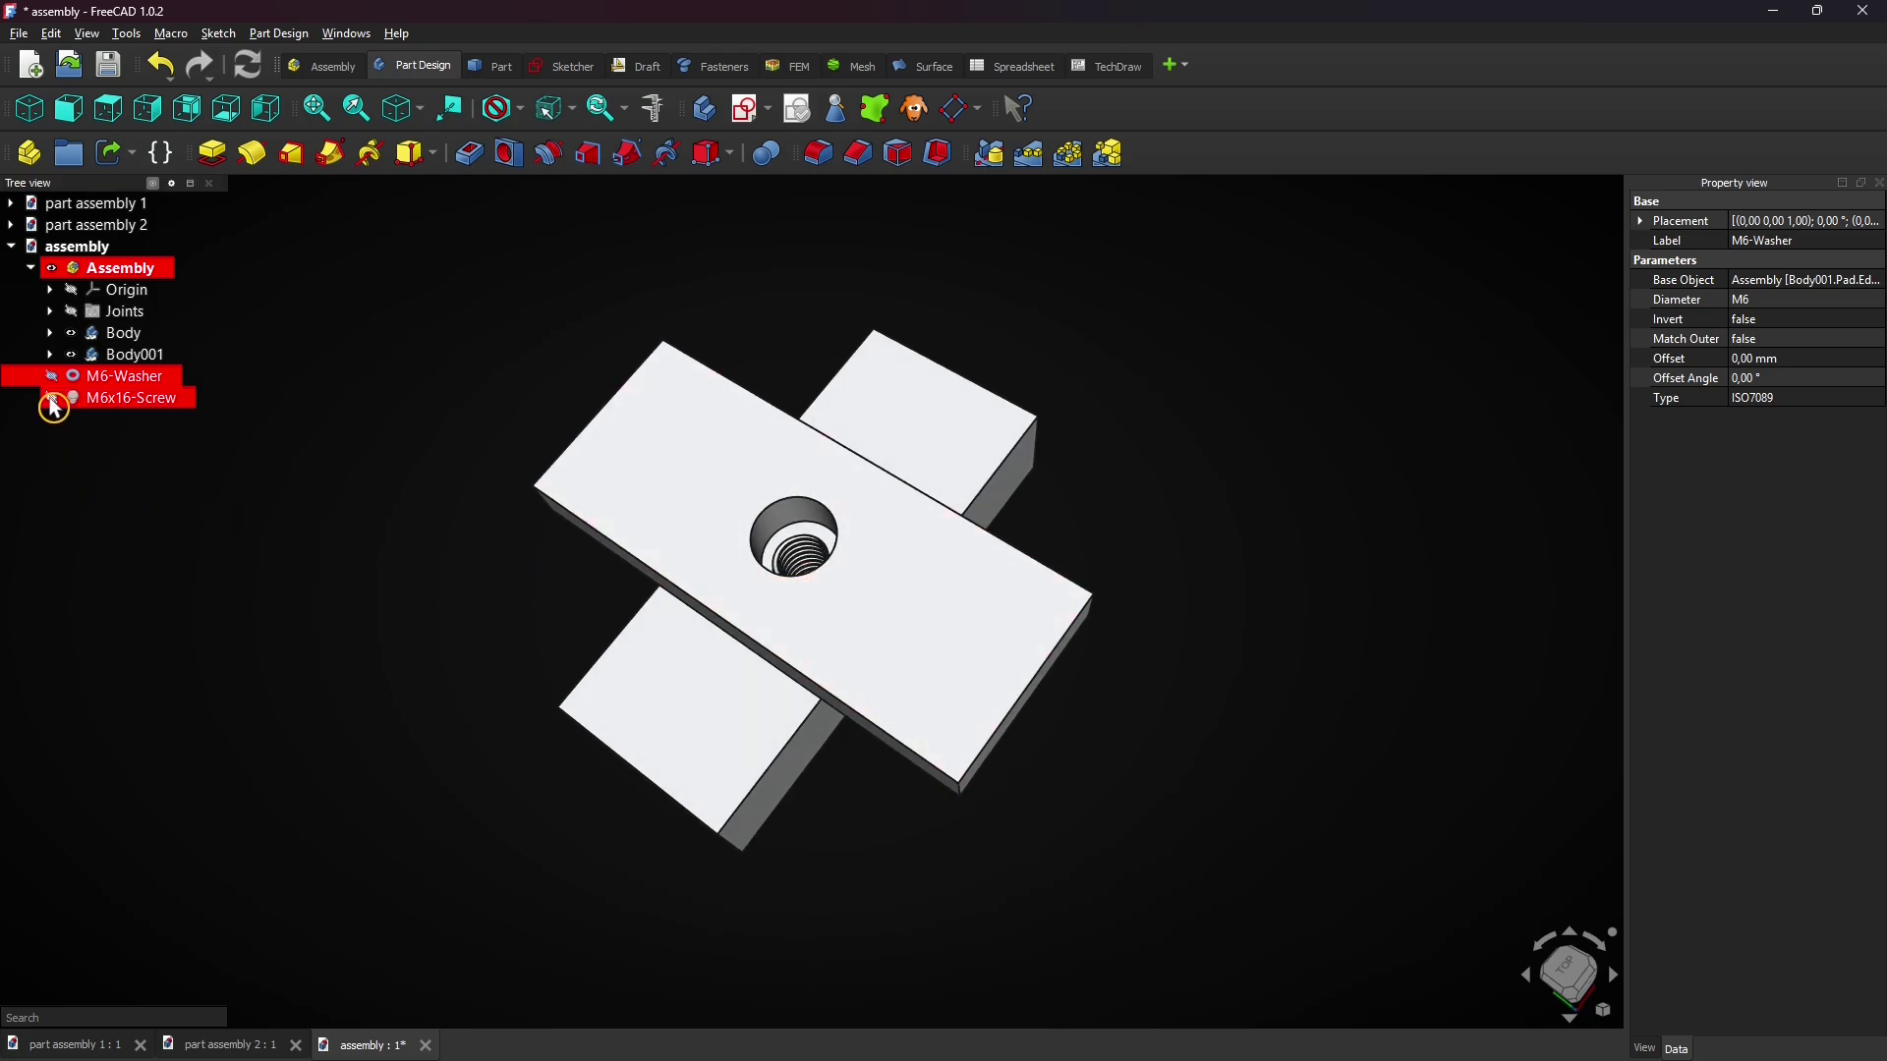
left_click(54, 379)
key("space")
left_click(54, 401)
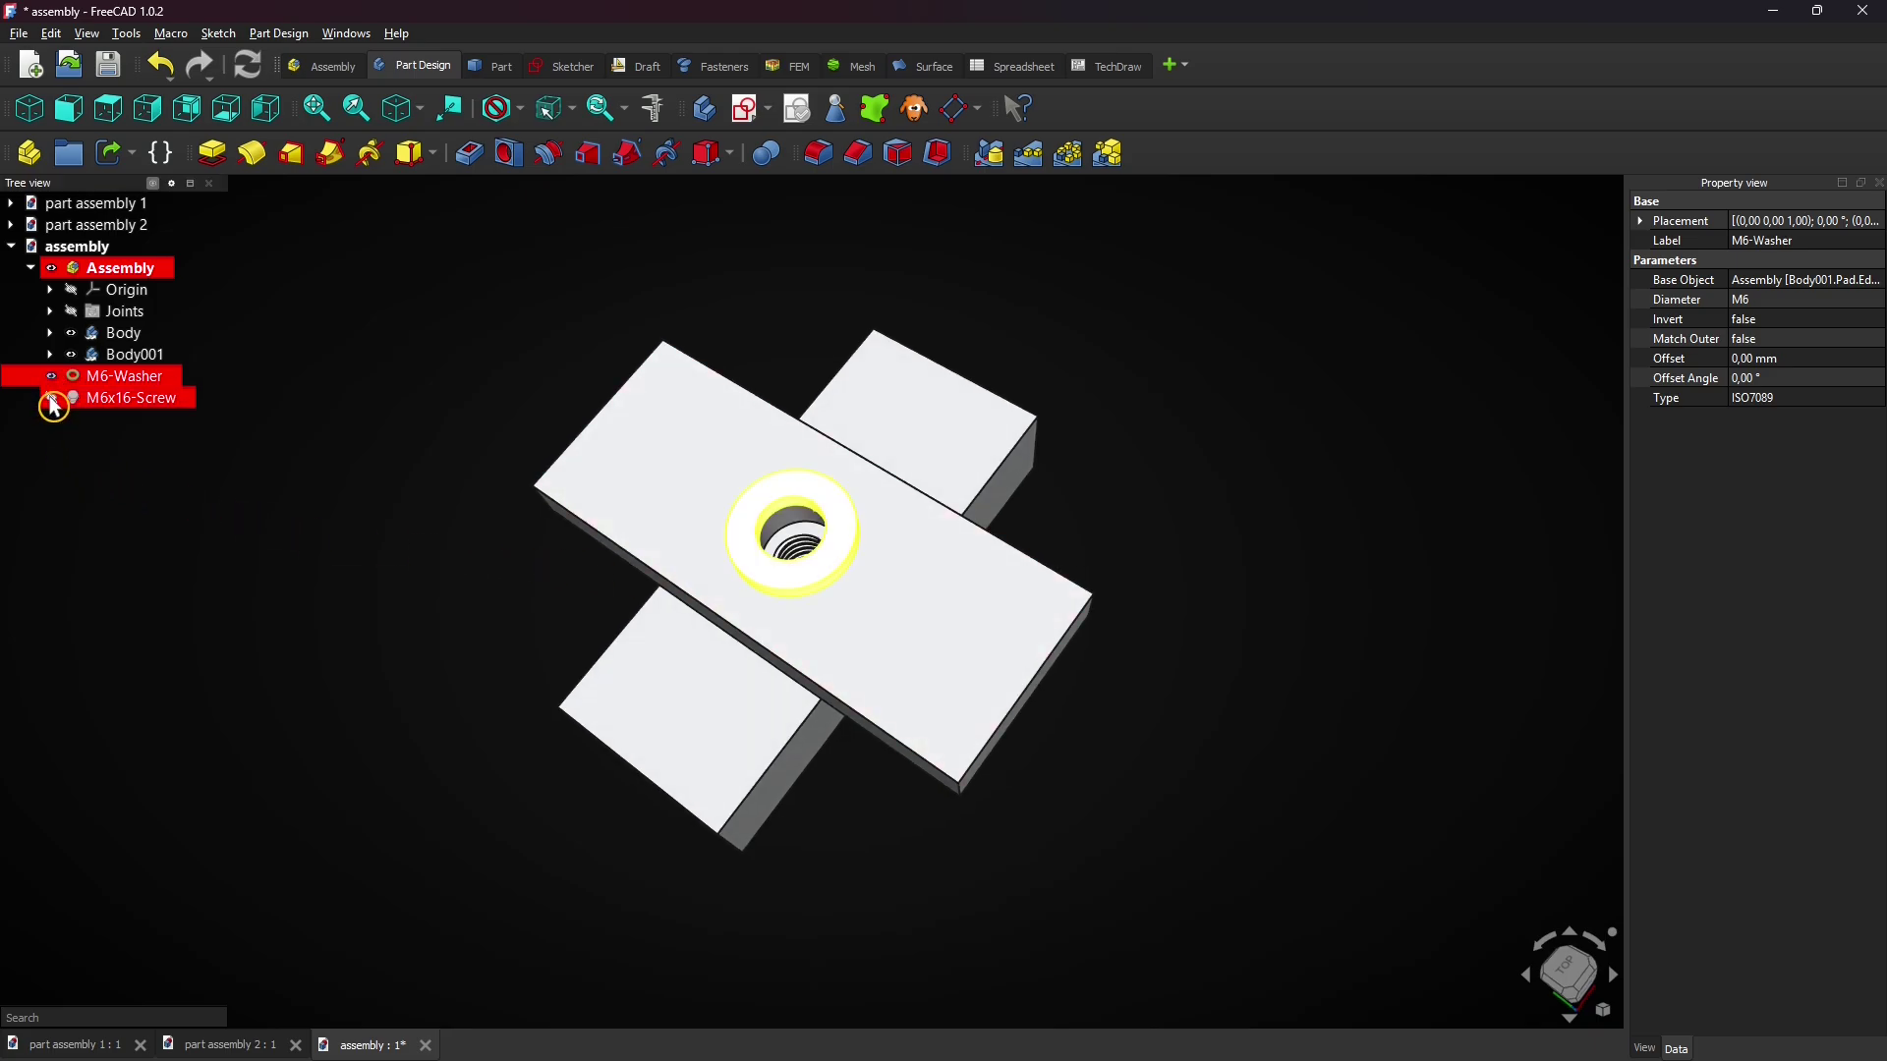
key("space")
left_click(349, 560)
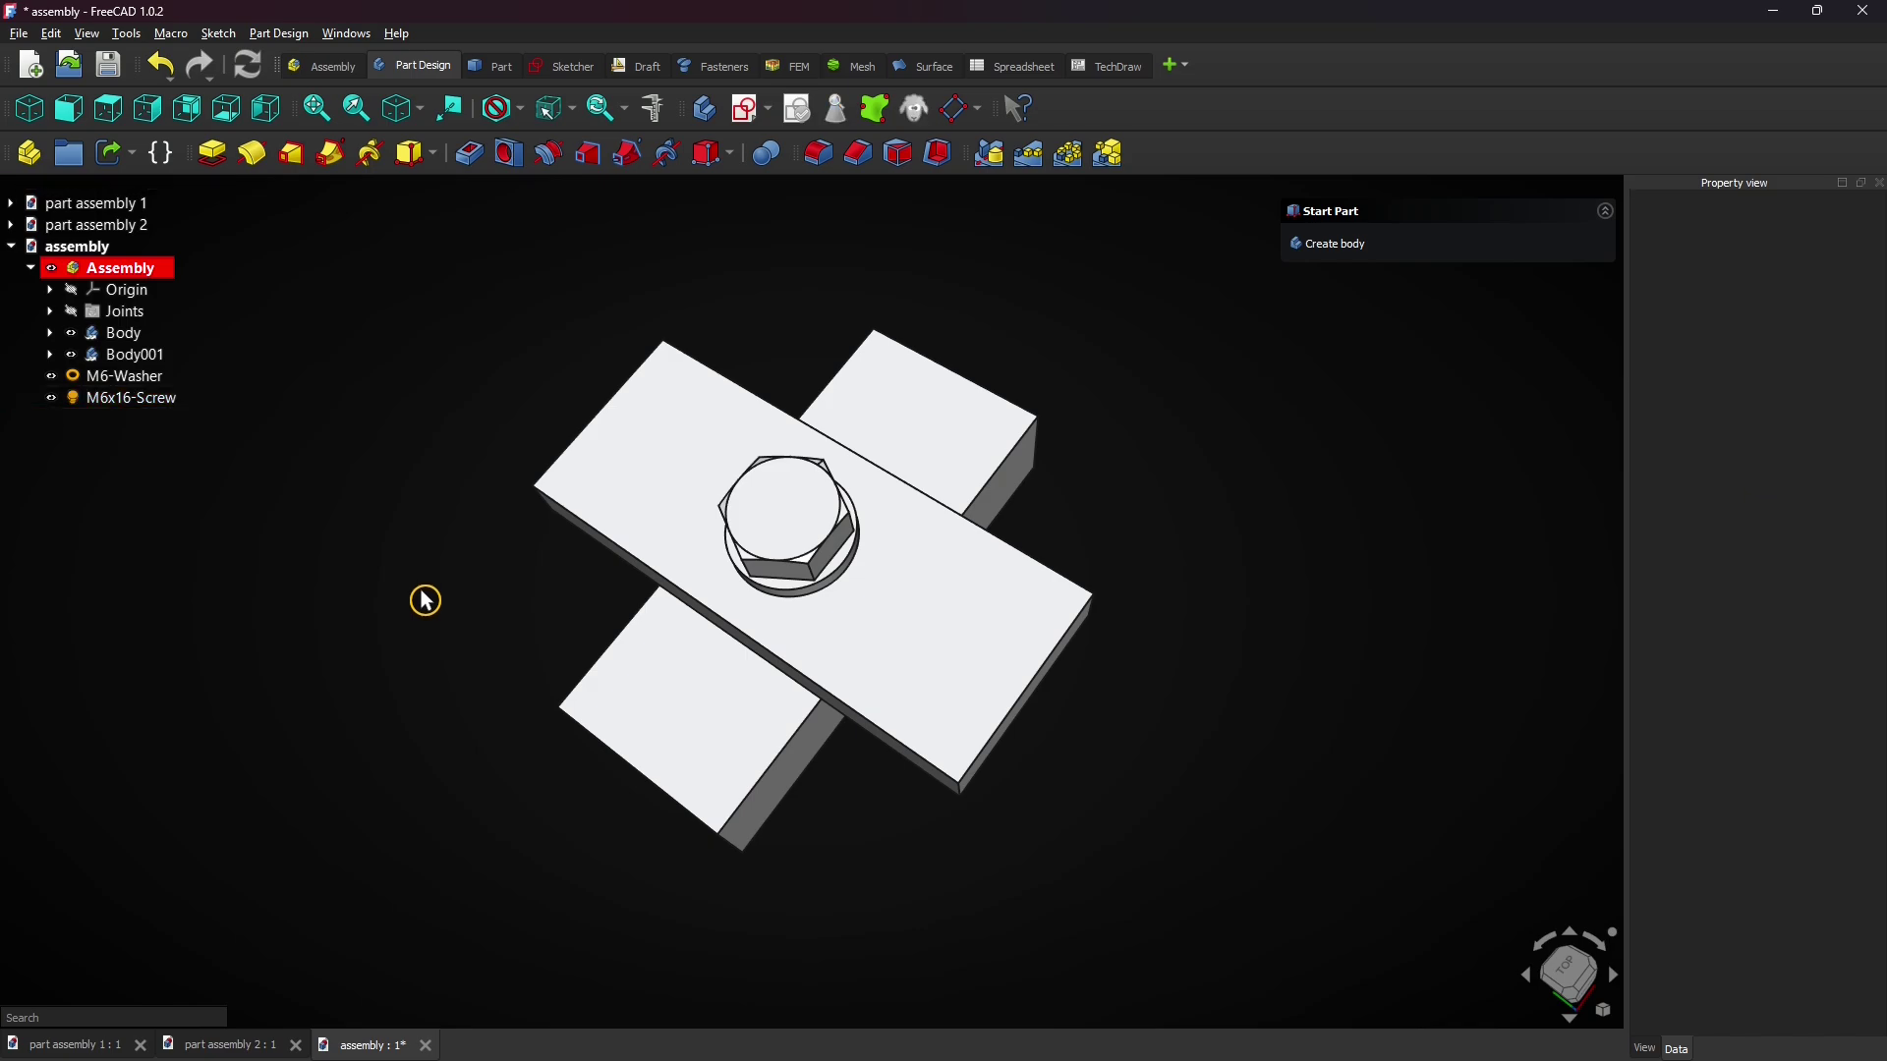